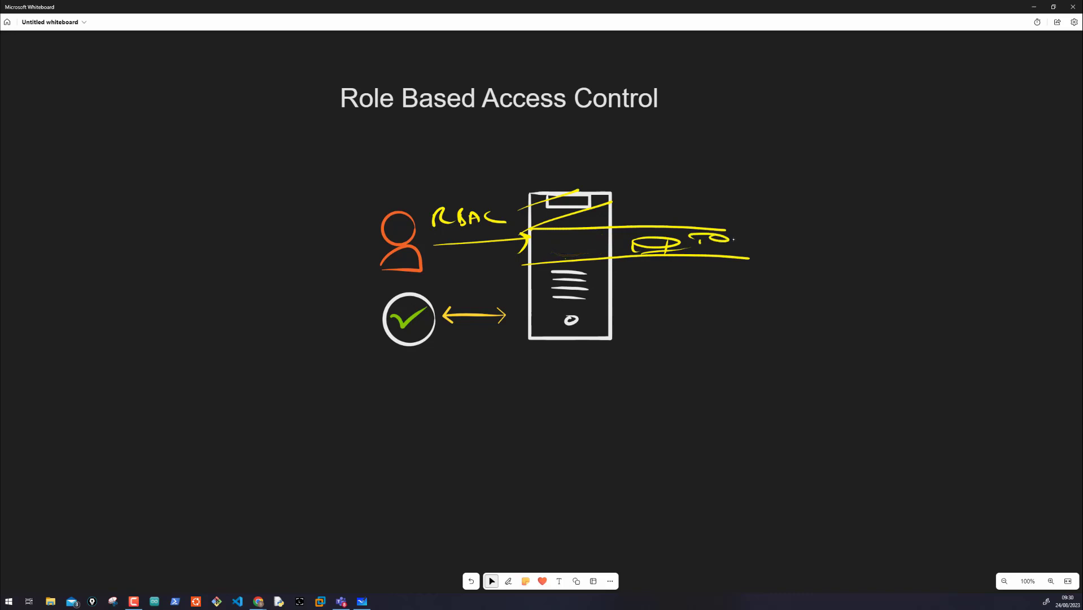
# Step: Draw a curved yellow arrow from the check mark toward the server and a line with handwriting beneath the server
pyautogui.moveTo(734, 240)
pyautogui.mouseDown()
pyautogui.moveTo(729, 255)
pyautogui.moveTo(778, 248)
pyautogui.moveTo(791, 258)
pyautogui.mouseUp()
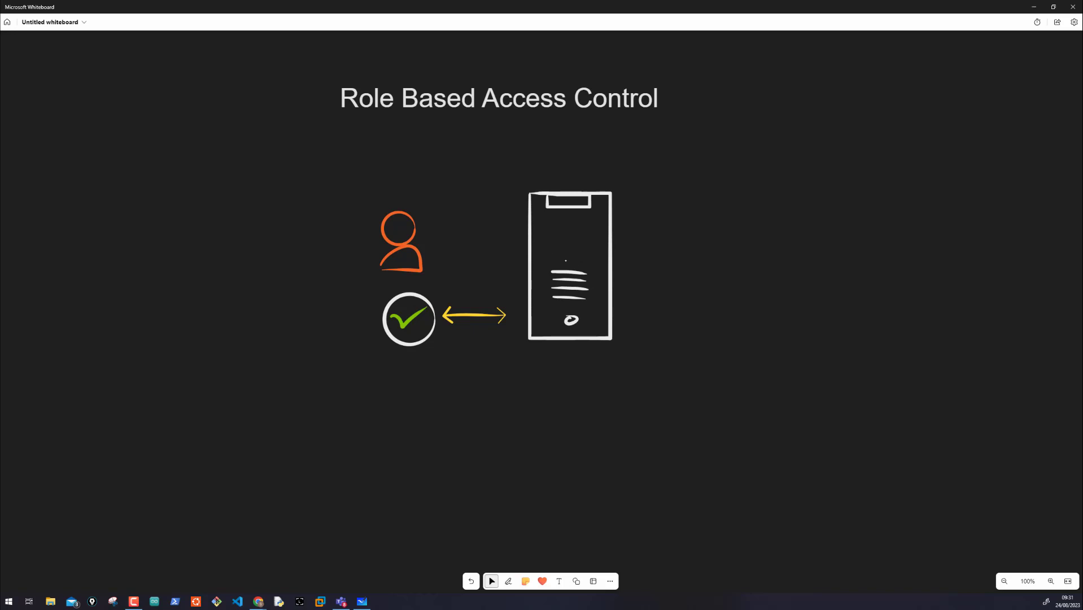
pyautogui.moveTo(461, 356)
pyautogui.mouseDown()
pyautogui.moveTo(675, 345)
pyautogui.moveTo(665, 355)
pyautogui.moveTo(700, 350)
pyautogui.moveTo(695, 365)
pyautogui.mouseUp()
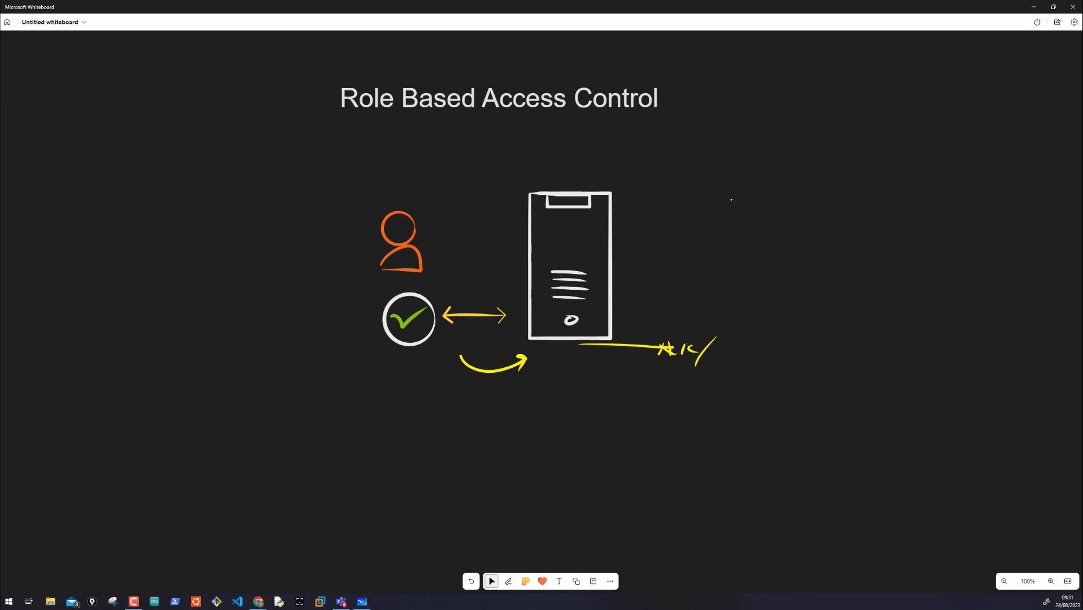
# Step: Handwrite "DBA" in yellow in the empty space beside the server
pyautogui.moveTo(732, 200); pyautogui.dragTo(732, 227)
pyautogui.moveTo(733, 201)
pyautogui.mouseDown()
pyautogui.moveTo(741, 222)
pyautogui.moveTo(731, 224)
pyautogui.mouseUp()
pyautogui.moveTo(751, 201); pyautogui.dragTo(760, 225)
pyautogui.moveTo(775, 226)
pyautogui.mouseDown()
pyautogui.moveTo(779, 214)
pyautogui.moveTo(793, 224)
pyautogui.mouseUp()
pyautogui.moveTo(782, 217); pyautogui.dragTo(802, 214)
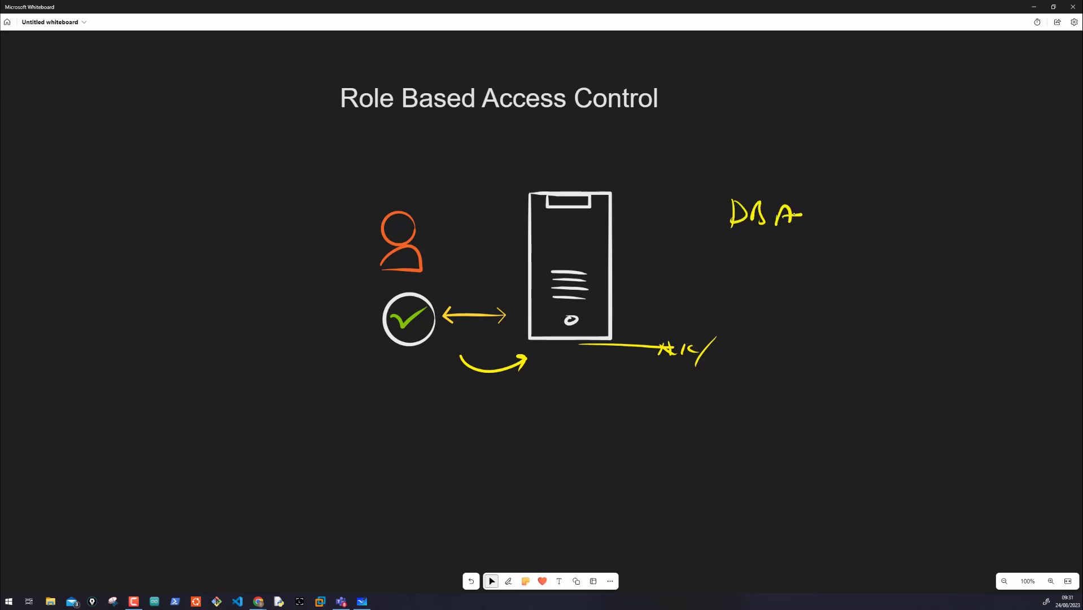
# Step: Sketch a yellow database cylinder with horizontal bands between the server and the "DBA" label
pyautogui.moveTo(704, 224)
pyautogui.mouseDown()
pyautogui.moveTo(656, 219)
pyautogui.moveTo(650, 231)
pyautogui.mouseUp()
pyautogui.moveTo(649, 231); pyautogui.dragTo(646, 271)
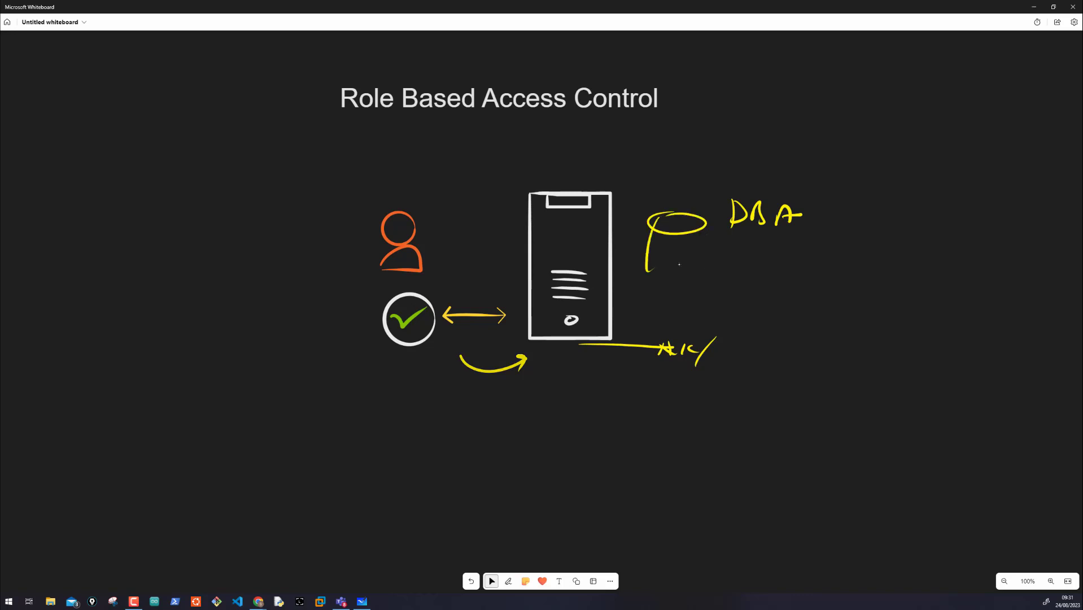
pyautogui.moveTo(706, 235); pyautogui.dragTo(702, 271)
pyautogui.moveTo(649, 265); pyautogui.dragTo(685, 261)
pyautogui.moveTo(641, 221)
pyautogui.mouseDown()
pyautogui.moveTo(636, 274)
pyautogui.moveTo(705, 249)
pyautogui.moveTo(698, 259)
pyautogui.mouseUp()
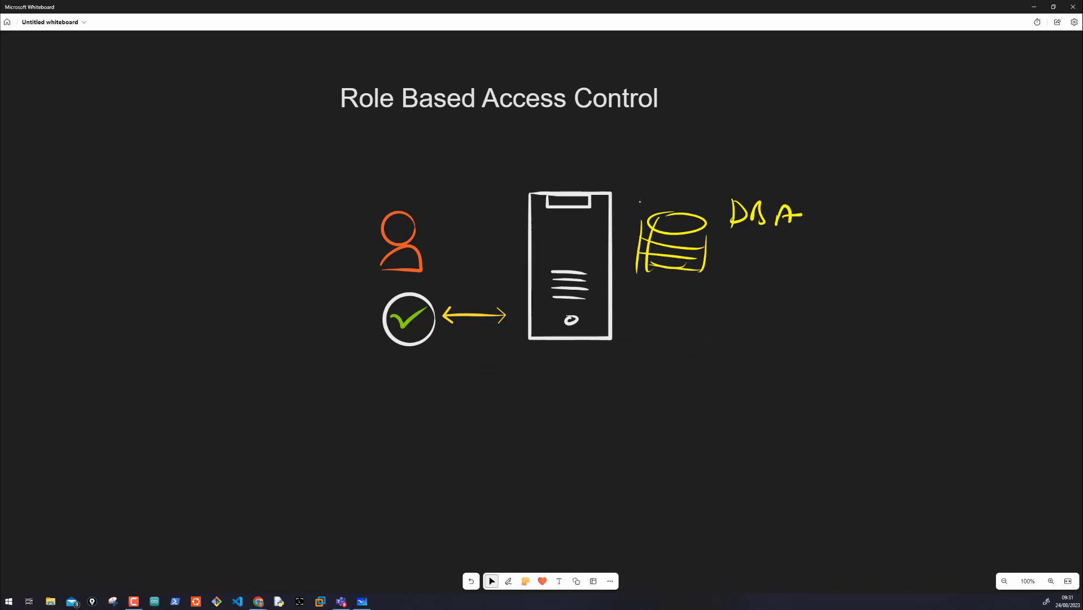
# Step: Draw a yellow arrow pointing to the server's upper corner and add a handwritten note at its tail
pyautogui.moveTo(688, 152)
pyautogui.mouseDown()
pyautogui.moveTo(618, 187)
pyautogui.moveTo(649, 187)
pyautogui.mouseUp()
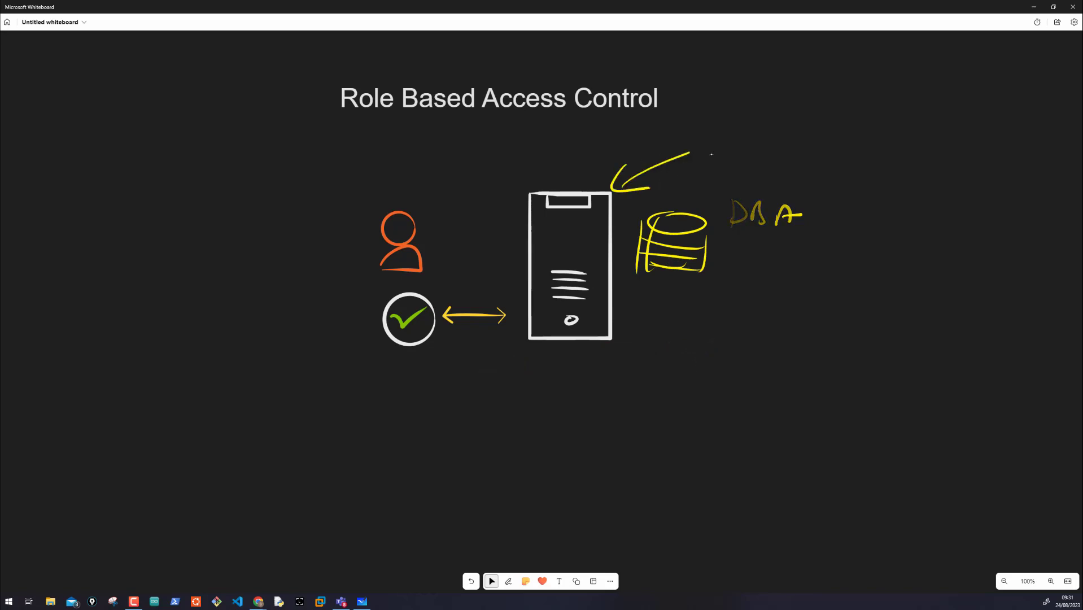
pyautogui.moveTo(711, 150)
pyautogui.mouseDown()
pyautogui.moveTo(708, 167)
pyautogui.moveTo(733, 163)
pyautogui.mouseUp()
pyautogui.moveTo(738, 150); pyautogui.dragTo(759, 149)
pyautogui.moveTo(755, 147)
pyautogui.mouseDown()
pyautogui.moveTo(770, 145)
pyautogui.moveTo(766, 164)
pyautogui.mouseUp()
pyautogui.moveTo(722, 126)
pyautogui.mouseDown()
pyautogui.moveTo(733, 188)
pyautogui.moveTo(745, 133)
pyautogui.mouseUp()
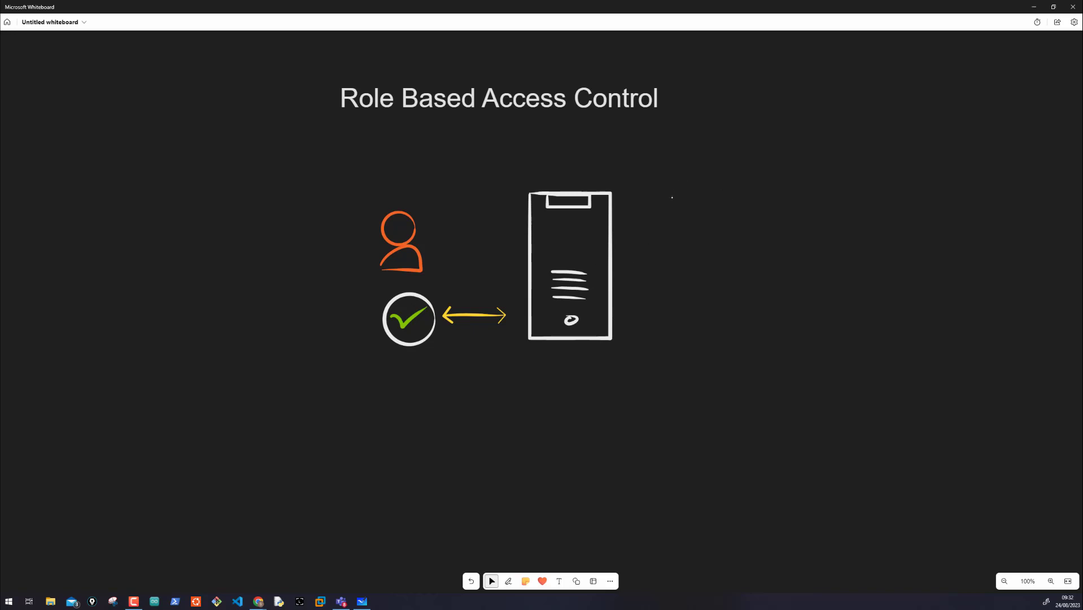
# Step: Handwrite "Security Principal" in pink beside the server
pyautogui.moveTo(685, 198)
pyautogui.mouseDown()
pyautogui.moveTo(666, 216)
pyautogui.moveTo(790, 202)
pyautogui.moveTo(774, 221)
pyautogui.moveTo(850, 199)
pyautogui.moveTo(863, 213)
pyautogui.moveTo(930, 213)
pyautogui.moveTo(944, 225)
pyautogui.mouseUp()
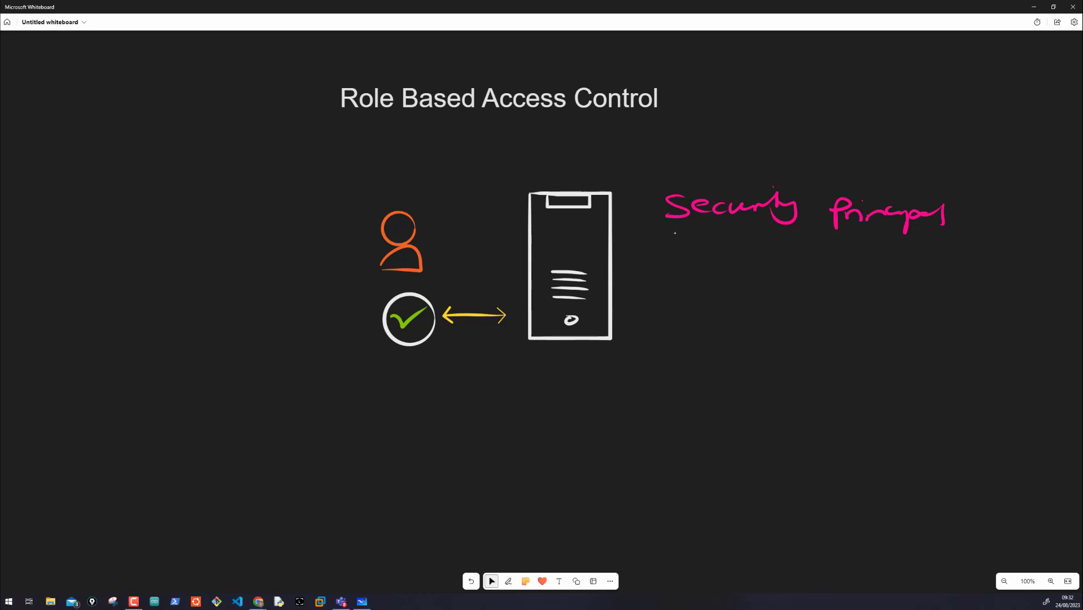
# Step: Draw a pink arrow to the person icon and label it "ID:" with an underline and a trail of placeholder marks
pyautogui.moveTo(464, 186)
pyautogui.mouseDown()
pyautogui.moveTo(416, 207)
pyautogui.moveTo(431, 212)
pyautogui.mouseUp()
pyautogui.moveTo(483, 166)
pyautogui.mouseDown()
pyautogui.moveTo(489, 185)
pyautogui.moveTo(611, 149)
pyautogui.moveTo(579, 152)
pyautogui.mouseUp()
pyautogui.click(501, 171)
pyautogui.click(502, 179)
pyautogui.moveTo(579, 146); pyautogui.dragTo(537, 159)
pyautogui.moveTo(574, 143); pyautogui.dragTo(687, 141)
pyautogui.click(591, 142)
pyautogui.moveTo(702, 129); pyautogui.dragTo(725, 128)
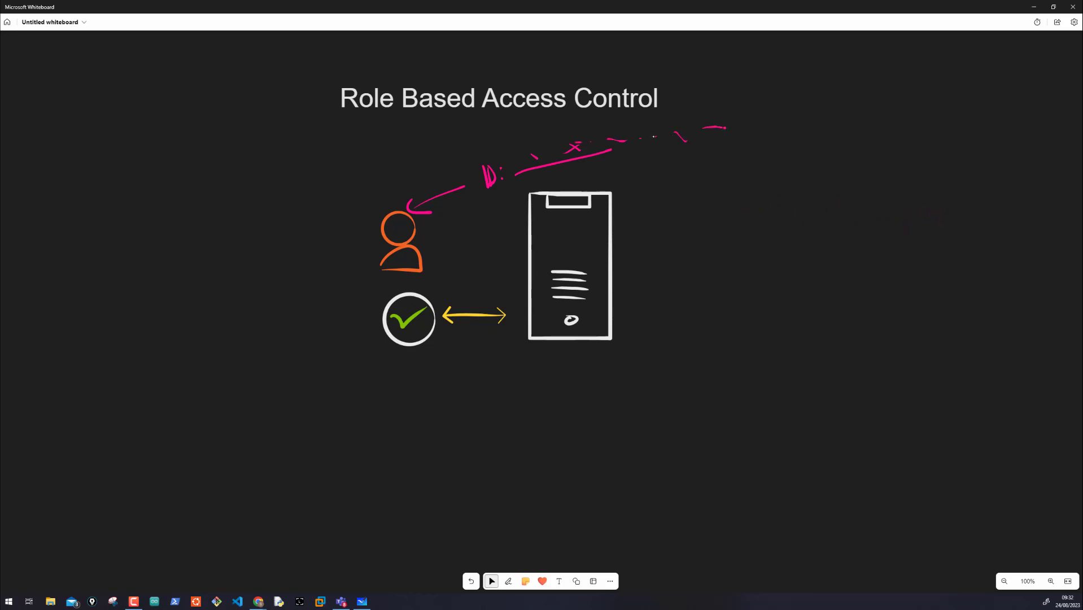
# Step: Circle the person icon in pink, point arrows at it from both sides and add a short handwritten label below
pyautogui.moveTo(395, 201)
pyautogui.mouseDown()
pyautogui.moveTo(353, 240)
pyautogui.moveTo(432, 208)
pyautogui.mouseUp()
pyautogui.moveTo(325, 230); pyautogui.dragTo(335, 246)
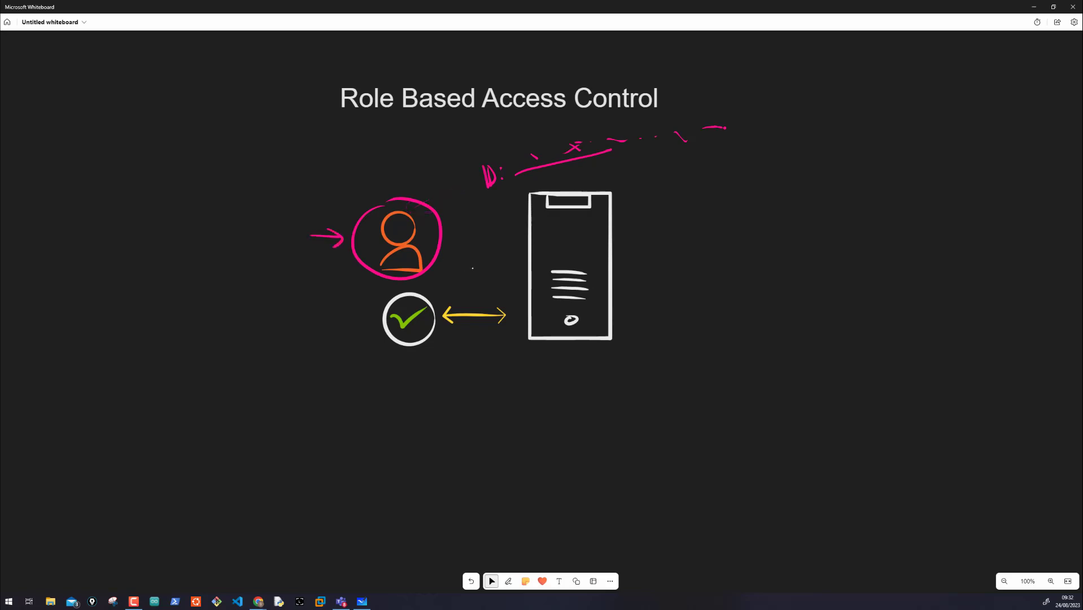
pyautogui.moveTo(472, 264)
pyautogui.mouseDown()
pyautogui.moveTo(440, 261)
pyautogui.moveTo(450, 269)
pyautogui.mouseUp()
pyautogui.click(292, 273)
pyautogui.moveTo(293, 262); pyautogui.dragTo(333, 278)
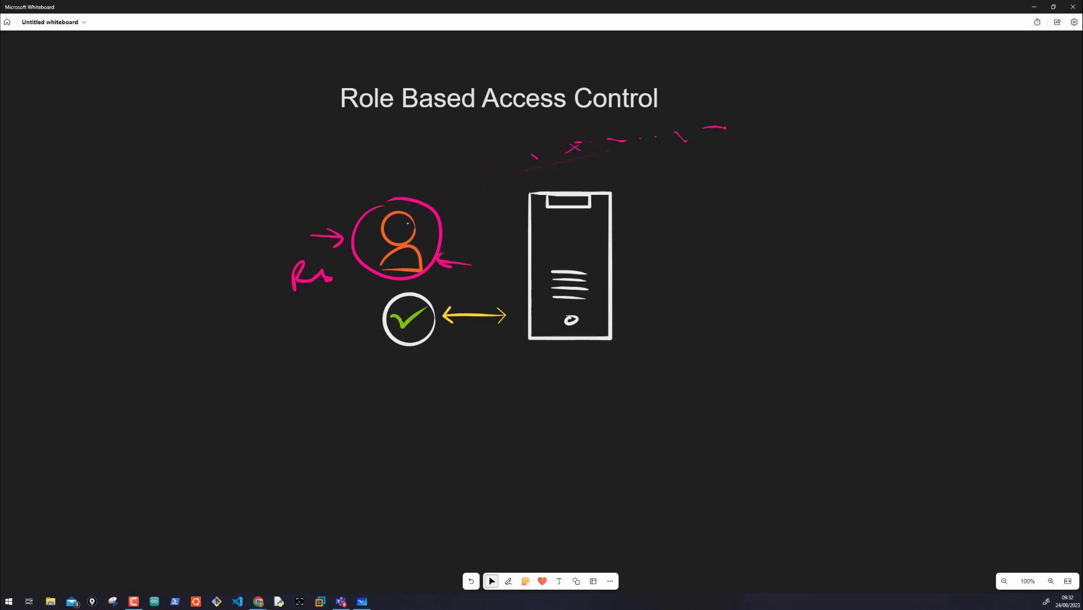
# Step: Handwrite "18" above the diagram and sketch a pink box divided into rows with a labelled arrow pointing at it
pyautogui.moveTo(489, 160); pyautogui.dragTo(491, 181)
pyautogui.moveTo(481, 162); pyautogui.dragTo(482, 181)
pyautogui.moveTo(873, 156)
pyautogui.mouseDown()
pyautogui.moveTo(874, 285)
pyautogui.moveTo(905, 279)
pyautogui.moveTo(885, 270)
pyautogui.mouseUp()
pyautogui.moveTo(878, 200); pyautogui.dragTo(949, 201)
pyautogui.moveTo(872, 220); pyautogui.dragTo(941, 228)
pyautogui.moveTo(878, 249); pyautogui.dragTo(947, 258)
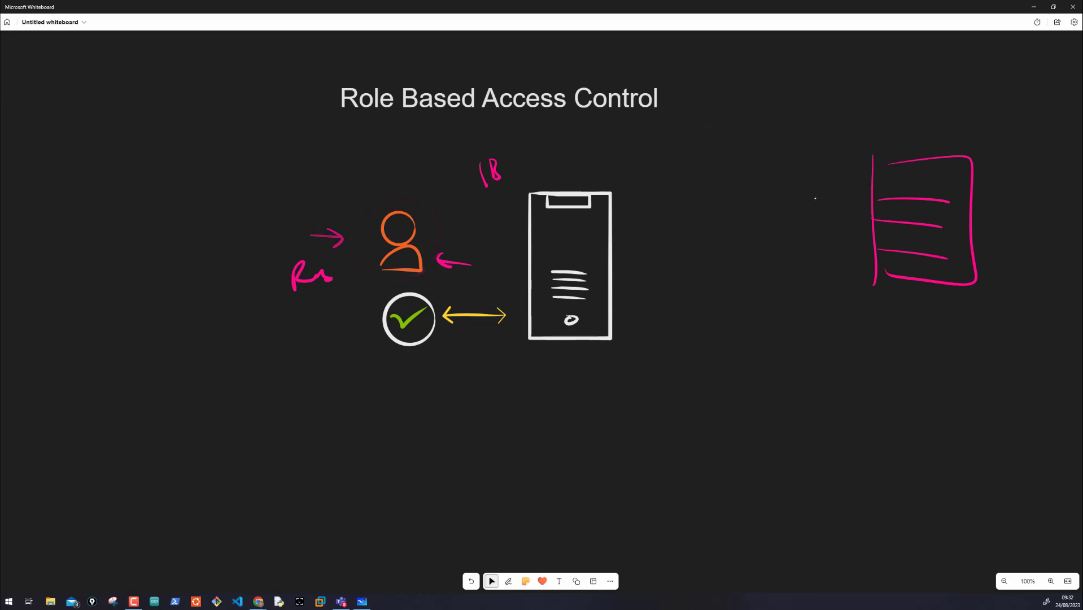
pyautogui.moveTo(815, 198)
pyautogui.mouseDown()
pyautogui.moveTo(856, 199)
pyautogui.moveTo(842, 206)
pyautogui.moveTo(777, 193)
pyautogui.moveTo(793, 232)
pyautogui.moveTo(811, 241)
pyautogui.moveTo(823, 232)
pyautogui.mouseUp()
pyautogui.moveTo(824, 235); pyautogui.dragTo(826, 245)
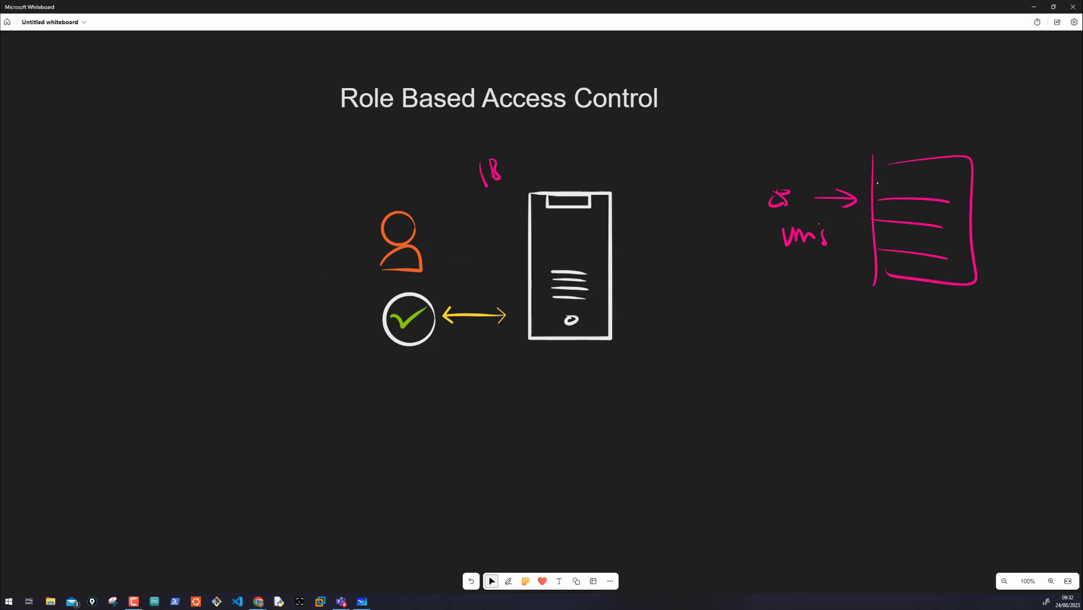
# Step: Mark the first row of the pink box, add a circle with an arrow and label, and draw a labelled arrow below
pyautogui.moveTo(872, 184); pyautogui.dragTo(971, 183)
pyautogui.moveTo(771, 179)
pyautogui.mouseDown()
pyautogui.moveTo(755, 214)
pyautogui.moveTo(801, 174)
pyautogui.mouseUp()
pyautogui.moveTo(802, 176); pyautogui.dragTo(819, 183)
pyautogui.moveTo(760, 151)
pyautogui.mouseDown()
pyautogui.moveTo(761, 167)
pyautogui.moveTo(792, 163)
pyautogui.mouseUp()
pyautogui.moveTo(866, 160)
pyautogui.mouseDown()
pyautogui.moveTo(867, 170)
pyautogui.moveTo(966, 152)
pyautogui.moveTo(880, 153)
pyautogui.mouseUp()
pyautogui.moveTo(755, 267)
pyautogui.mouseDown()
pyautogui.moveTo(753, 291)
pyautogui.moveTo(767, 279)
pyautogui.mouseUp()
pyautogui.moveTo(769, 278)
pyautogui.mouseDown()
pyautogui.moveTo(790, 291)
pyautogui.moveTo(972, 283)
pyautogui.mouseUp()
pyautogui.moveTo(892, 276)
pyautogui.mouseDown()
pyautogui.moveTo(935, 290)
pyautogui.moveTo(940, 273)
pyautogui.mouseUp()
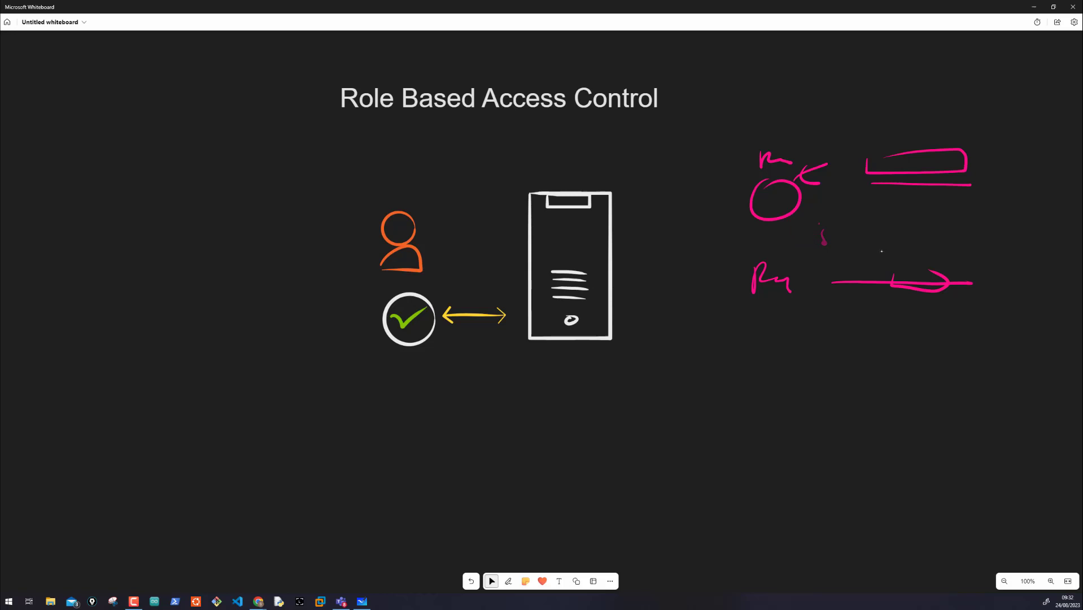
# Step: Draw a pink arrow to the server's base and a line from its side to a circled "IAM" label
pyautogui.moveTo(613, 391); pyautogui.dragTo(577, 350)
pyautogui.moveTo(577, 367)
pyautogui.mouseDown()
pyautogui.moveTo(577, 348)
pyautogui.moveTo(602, 364)
pyautogui.mouseUp()
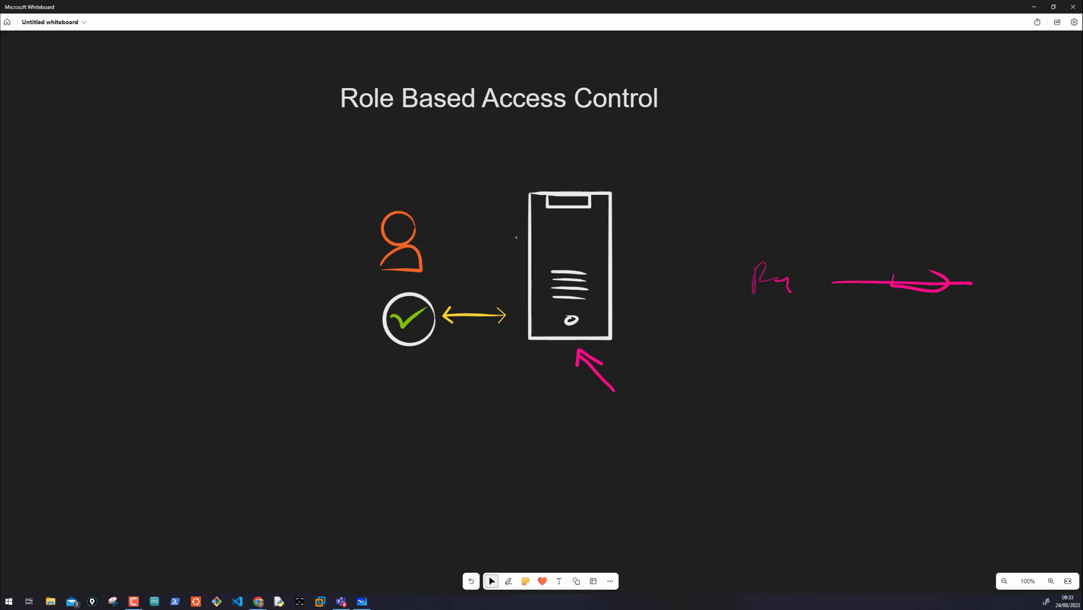
pyautogui.moveTo(610, 252)
pyautogui.mouseDown()
pyautogui.moveTo(705, 258)
pyautogui.moveTo(703, 269)
pyautogui.moveTo(728, 258)
pyautogui.mouseUp()
pyautogui.moveTo(731, 261)
pyautogui.mouseDown()
pyautogui.moveTo(737, 246)
pyautogui.moveTo(761, 255)
pyautogui.mouseUp()
pyautogui.moveTo(700, 218)
pyautogui.mouseDown()
pyautogui.moveTo(766, 270)
pyautogui.moveTo(711, 216)
pyautogui.mouseUp()
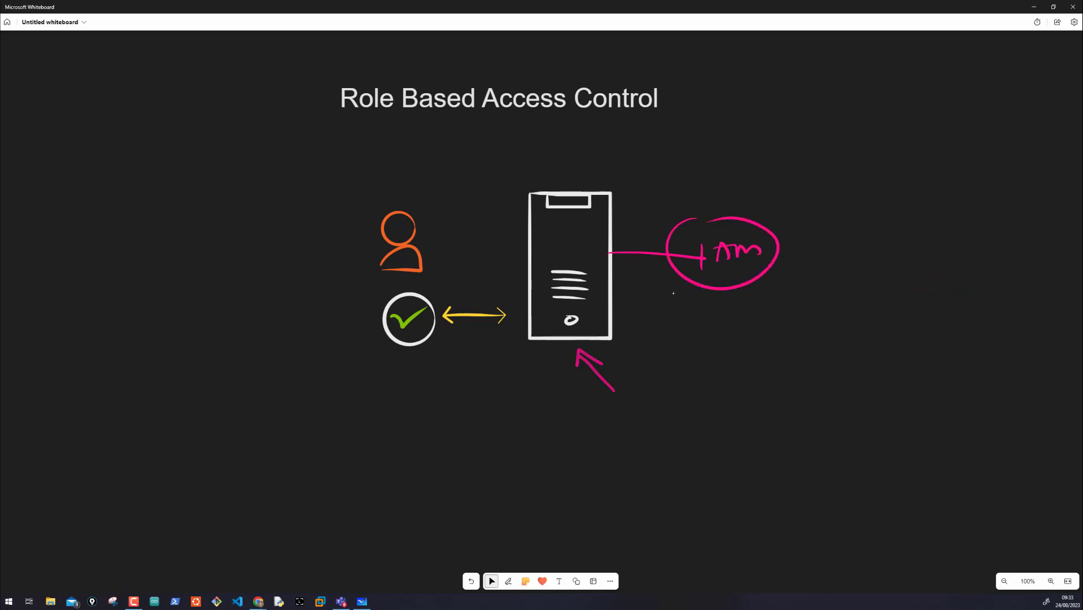
pyautogui.moveTo(680, 293)
pyautogui.mouseDown()
pyautogui.moveTo(637, 287)
pyautogui.moveTo(649, 301)
pyautogui.mouseUp()
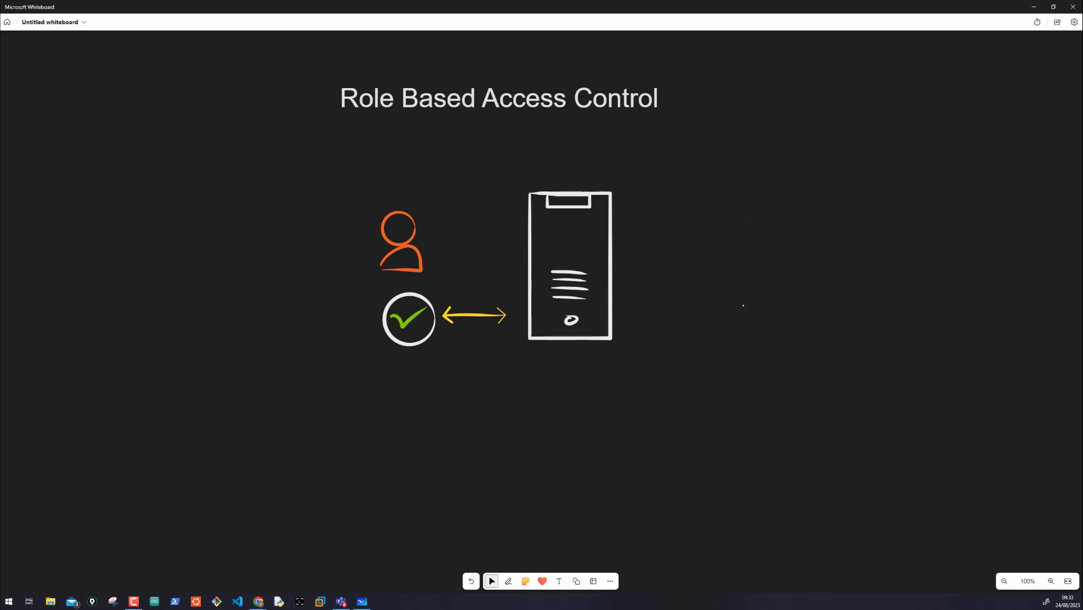
# Step: Draw a pink arrow to the handwritten roles "READER" and "Contributor", then add further arrows and lines for more roles
pyautogui.moveTo(659, 258)
pyautogui.mouseDown()
pyautogui.moveTo(734, 260)
pyautogui.moveTo(730, 275)
pyautogui.mouseUp()
pyautogui.moveTo(761, 269); pyautogui.dragTo(869, 263)
pyautogui.moveTo(770, 298); pyautogui.dragTo(881, 311)
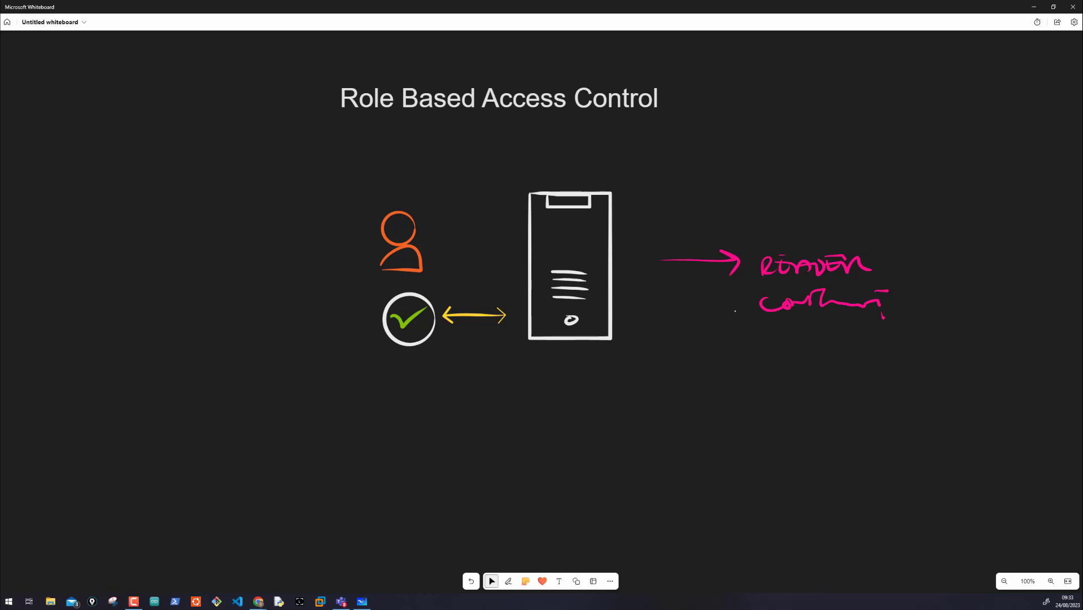
pyautogui.moveTo(699, 309); pyautogui.dragTo(736, 311)
pyautogui.moveTo(724, 306); pyautogui.dragTo(736, 346)
pyautogui.moveTo(770, 338); pyautogui.dragTo(907, 342)
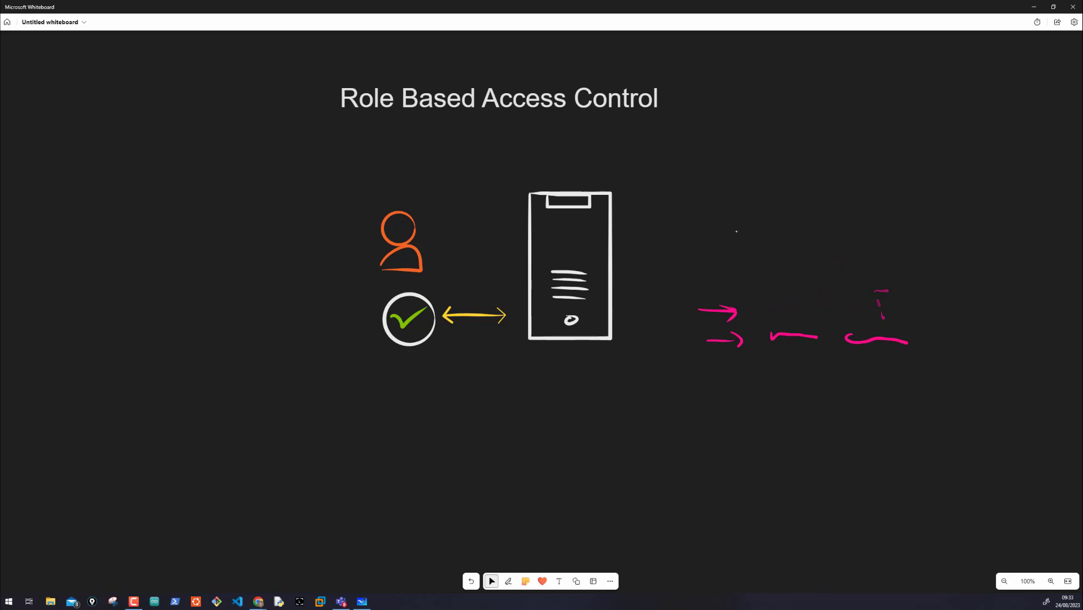
pyautogui.moveTo(725, 254); pyautogui.dragTo(901, 255)
pyautogui.click(787, 240)
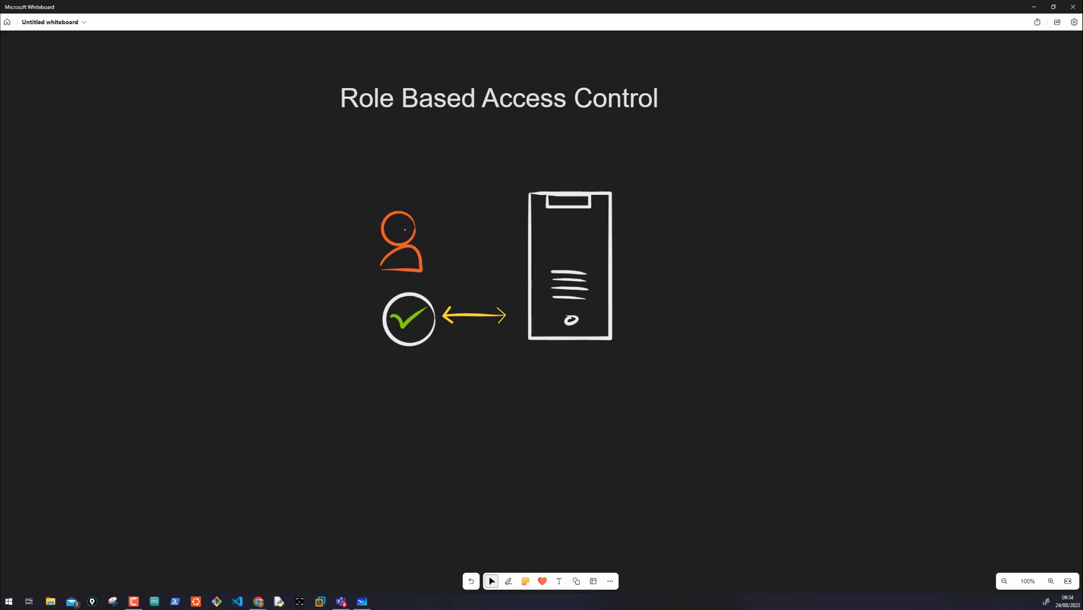
# Step: Circle the person icon, draw an arrow to the server, and mark symbols between two horizontal lines across the server
pyautogui.moveTo(361, 262); pyautogui.dragTo(362, 265)
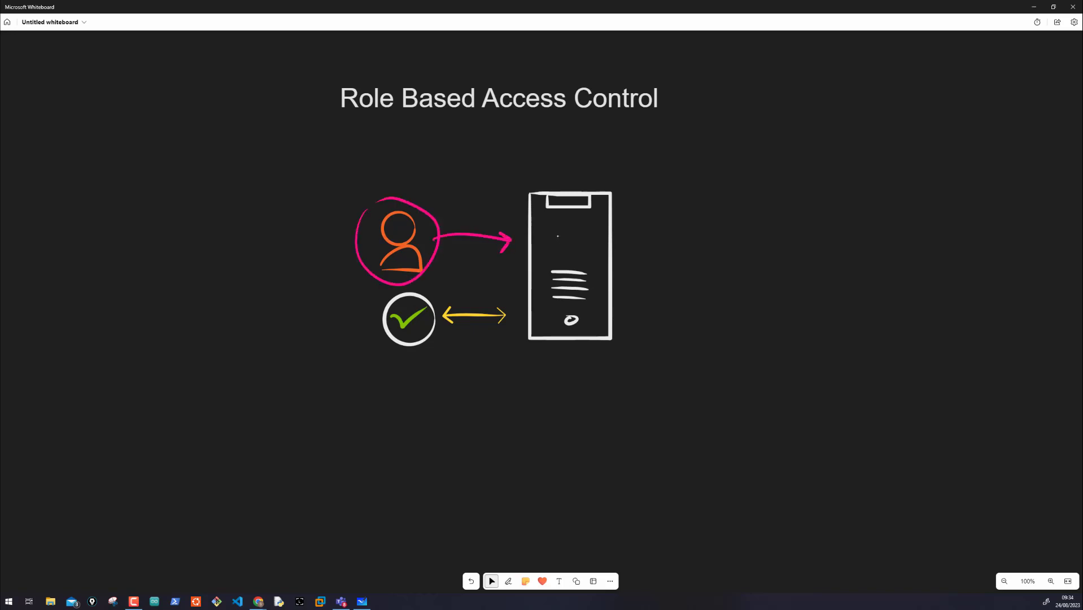
pyautogui.moveTo(553, 243); pyautogui.dragTo(579, 233)
pyautogui.moveTo(521, 256); pyautogui.dragTo(626, 258)
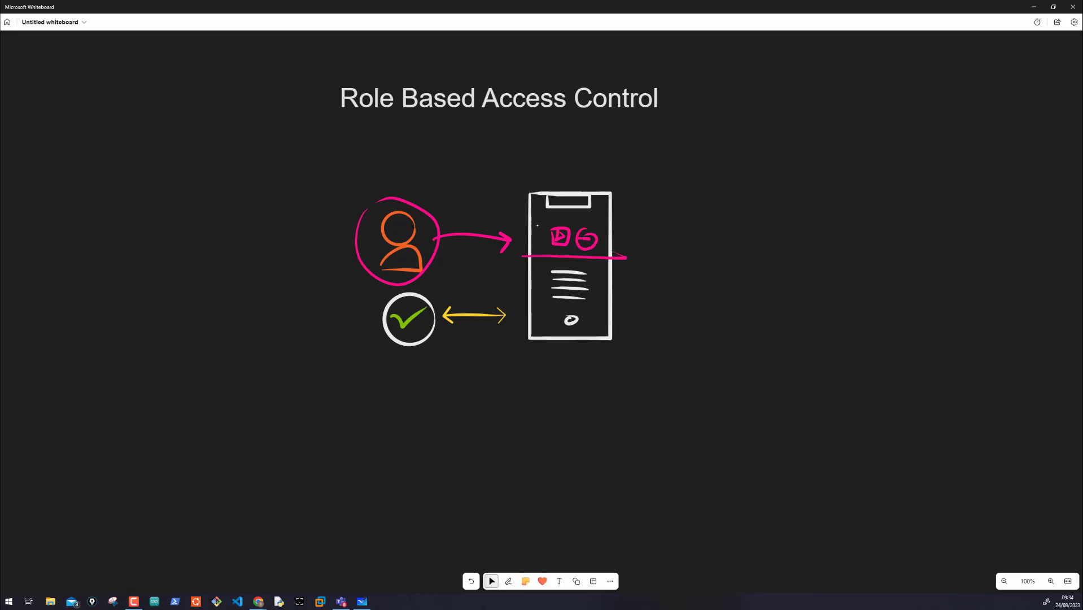
pyautogui.moveTo(523, 223); pyautogui.dragTo(624, 226)
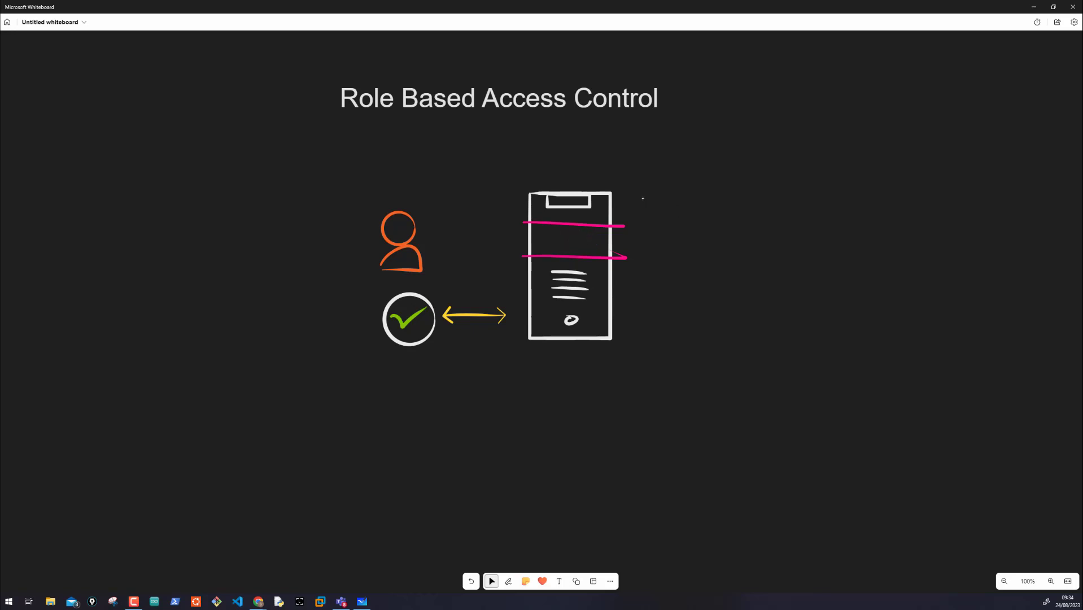
# Step: Sketch a vertical pink hierarchy from "m" through "s" and "rg" to "r", with a long downward arrow beside it
pyautogui.moveTo(643, 198)
pyautogui.mouseDown()
pyautogui.moveTo(716, 181)
pyautogui.moveTo(705, 197)
pyautogui.moveTo(774, 197)
pyautogui.moveTo(763, 234)
pyautogui.moveTo(776, 218)
pyautogui.moveTo(777, 334)
pyautogui.moveTo(761, 423)
pyautogui.moveTo(776, 424)
pyautogui.mouseUp()
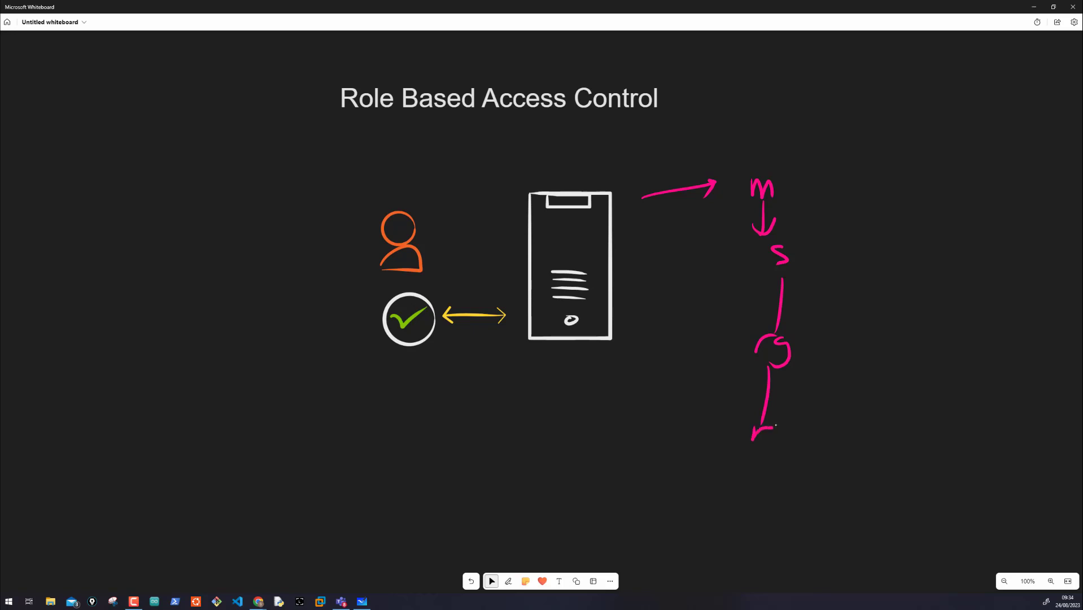
pyautogui.moveTo(832, 194); pyautogui.dragTo(825, 321)
pyautogui.moveTo(813, 297)
pyautogui.mouseDown()
pyautogui.moveTo(824, 322)
pyautogui.moveTo(842, 293)
pyautogui.mouseUp()
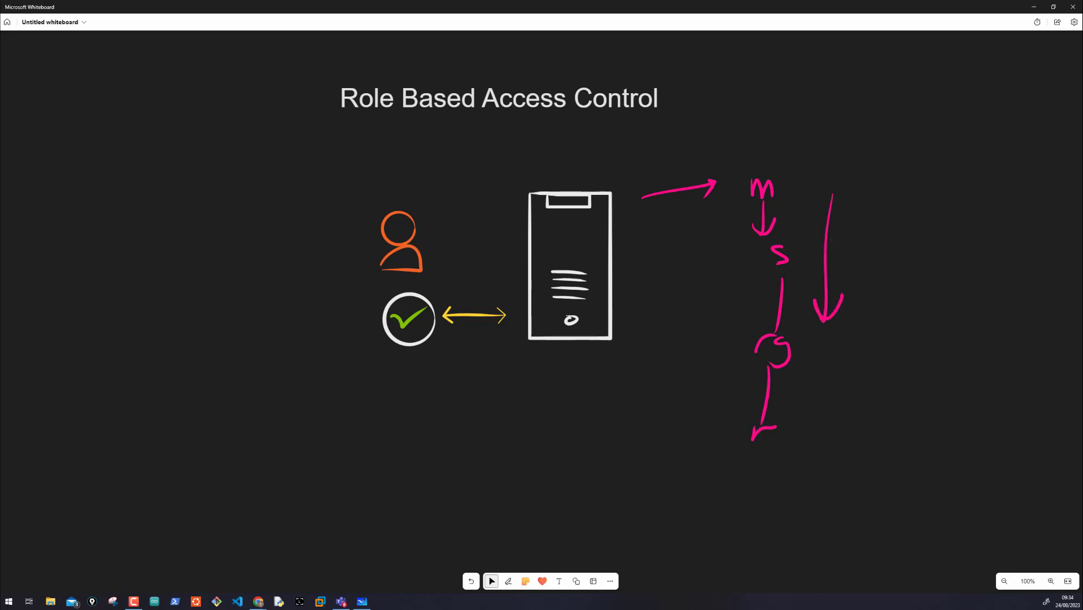
# Step: Circle the "m" and "s" levels of the hierarchy and trace the connections down to "r"
pyautogui.moveTo(761, 167); pyautogui.dragTo(763, 165)
pyautogui.moveTo(787, 213); pyautogui.dragTo(778, 338)
pyautogui.moveTo(776, 379); pyautogui.dragTo(773, 428)
pyautogui.moveTo(773, 427); pyautogui.dragTo(759, 445)
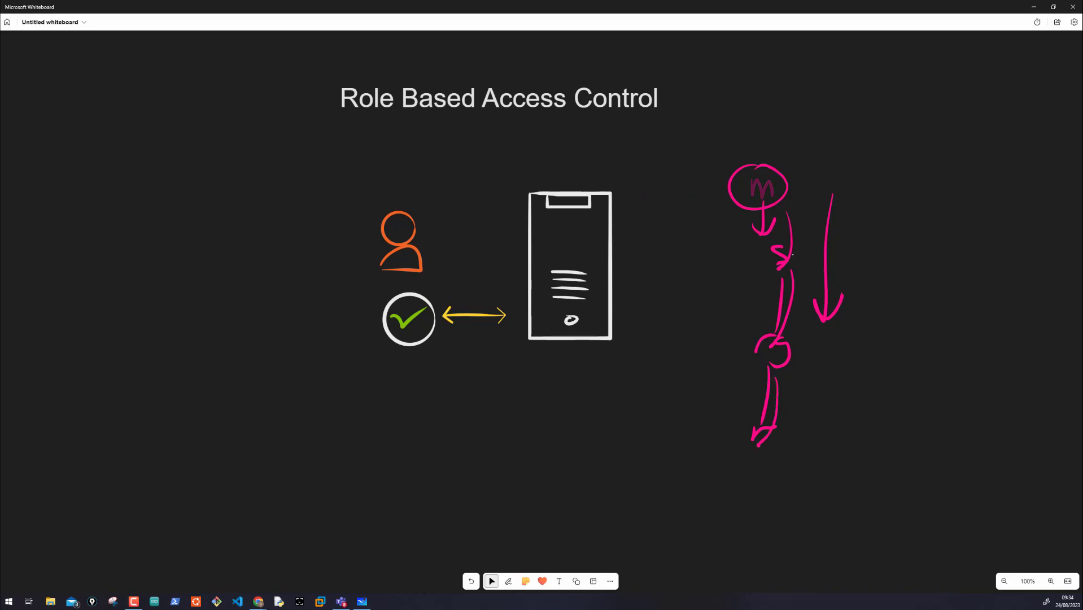
pyautogui.moveTo(781, 245)
pyautogui.mouseDown()
pyautogui.moveTo(751, 261)
pyautogui.moveTo(790, 244)
pyautogui.mouseUp()
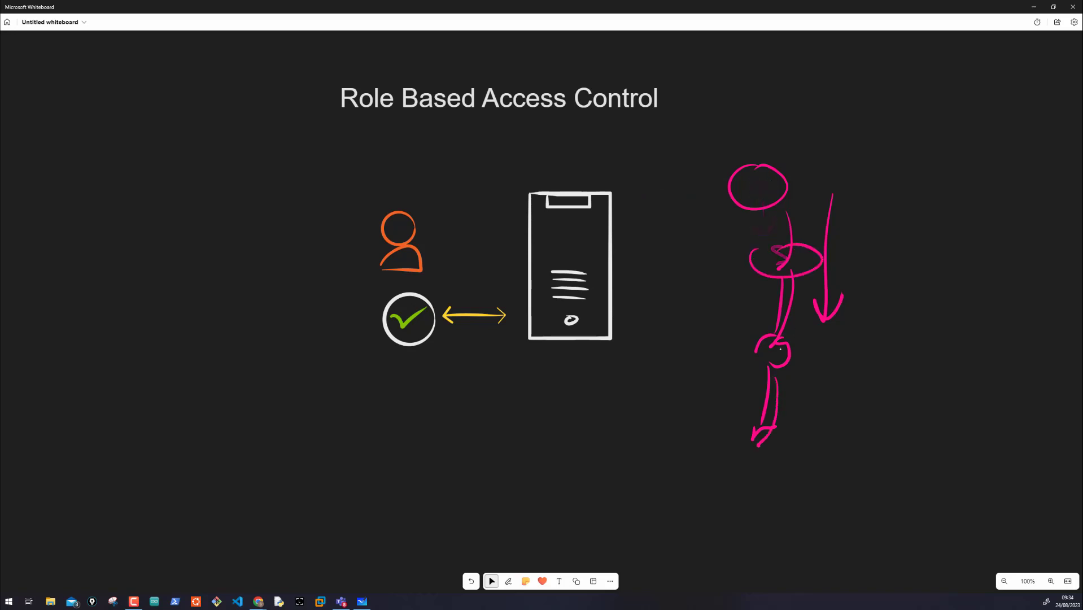
pyautogui.moveTo(796, 299); pyautogui.dragTo(779, 343)
pyautogui.moveTo(777, 394); pyautogui.dragTo(765, 433)
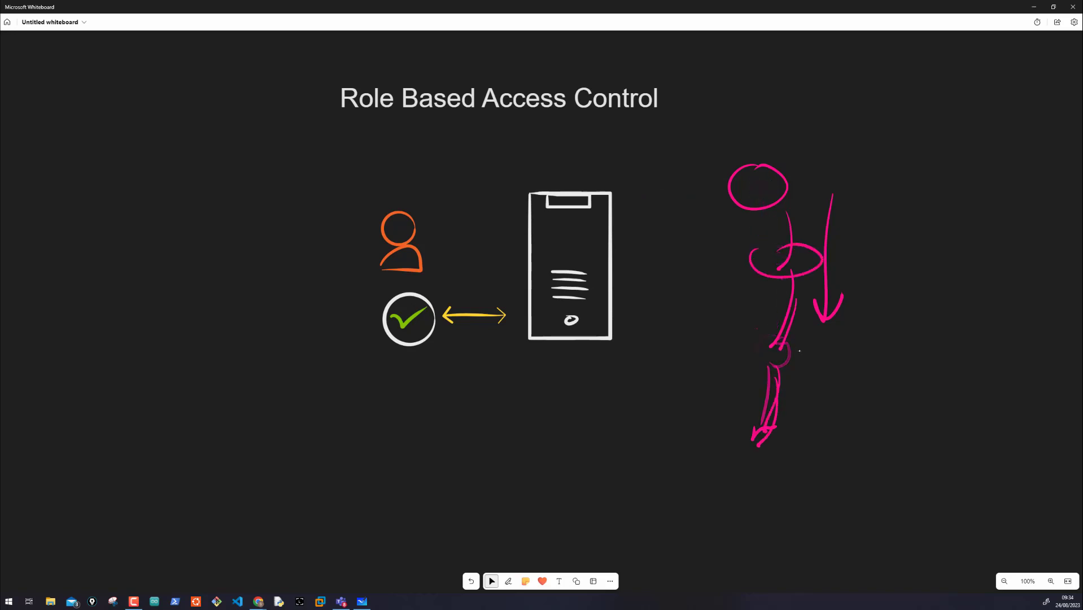
# Step: Circle the two lowest hierarchy levels and draw three lines branching out from the bottom one
pyautogui.moveTo(757, 329); pyautogui.dragTo(766, 340)
pyautogui.moveTo(779, 386)
pyautogui.mouseDown()
pyautogui.moveTo(760, 444)
pyautogui.moveTo(775, 450)
pyautogui.moveTo(763, 484)
pyautogui.moveTo(717, 450)
pyautogui.mouseUp()
pyautogui.moveTo(785, 456); pyautogui.dragTo(814, 479)
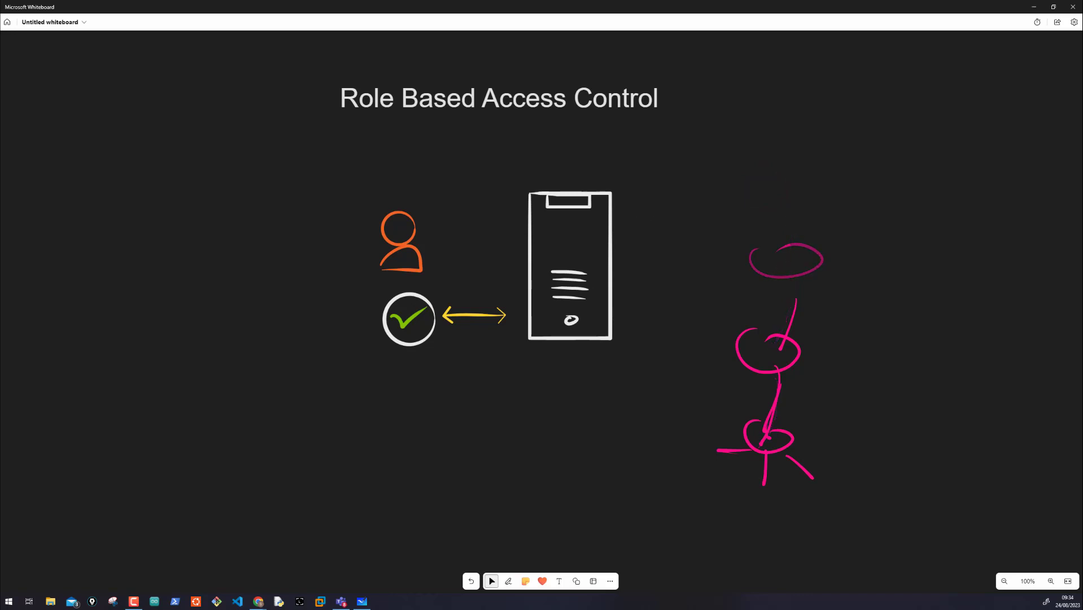
# Step: Handwrite "Assignment" in pink beside the top of the server
pyautogui.moveTo(669, 204)
pyautogui.mouseDown()
pyautogui.moveTo(686, 192)
pyautogui.moveTo(680, 201)
pyautogui.mouseUp()
pyautogui.moveTo(658, 189); pyautogui.dragTo(693, 181)
pyautogui.moveTo(689, 180)
pyautogui.mouseDown()
pyautogui.moveTo(710, 177)
pyautogui.moveTo(690, 198)
pyautogui.mouseUp()
pyautogui.moveTo(712, 184)
pyautogui.mouseDown()
pyautogui.moveTo(700, 198)
pyautogui.moveTo(731, 213)
pyautogui.moveTo(765, 188)
pyautogui.moveTo(829, 182)
pyautogui.mouseUp()
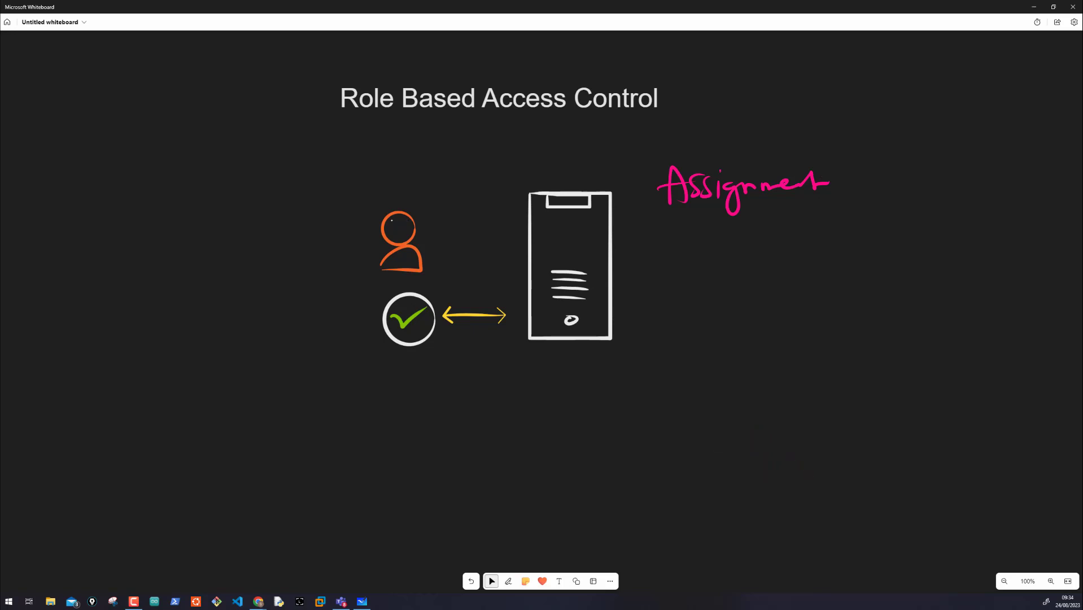
# Step: Circle the person icon with an arrow pointing at it, and circle the yellow double-headed arrow in pink
pyautogui.moveTo(374, 198)
pyautogui.mouseDown()
pyautogui.moveTo(402, 288)
pyautogui.moveTo(362, 199)
pyautogui.mouseUp()
pyautogui.moveTo(307, 228)
pyautogui.mouseDown()
pyautogui.moveTo(335, 233)
pyautogui.moveTo(328, 244)
pyautogui.mouseUp()
pyautogui.moveTo(433, 321); pyautogui.dragTo(472, 300)
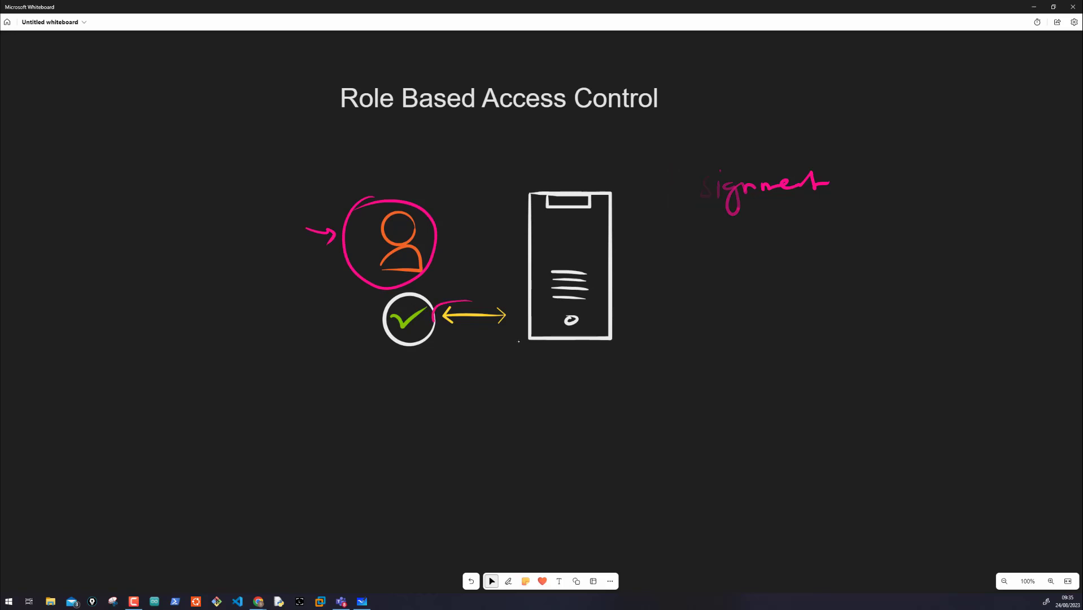
pyautogui.moveTo(518, 341)
pyautogui.mouseDown()
pyautogui.moveTo(532, 323)
pyautogui.moveTo(451, 301)
pyautogui.mouseUp()
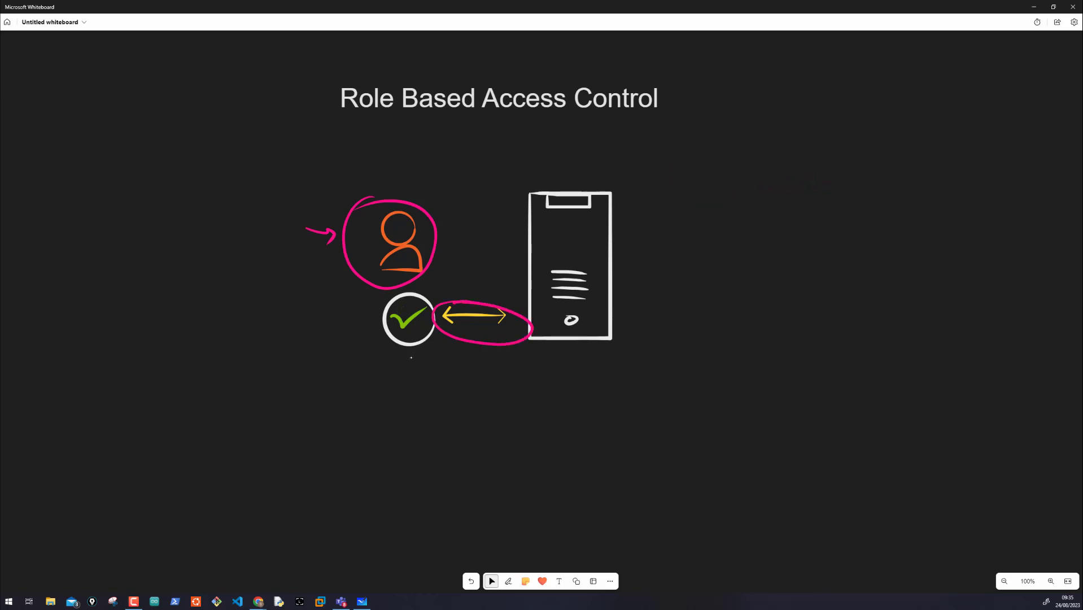
# Step: Circle the check mark, point an arrow at it from below, and sketch a triangle, a circled minus and a circled "R"
pyautogui.moveTo(400, 315)
pyautogui.mouseDown()
pyautogui.moveTo(395, 327)
pyautogui.moveTo(375, 300)
pyautogui.moveTo(409, 344)
pyautogui.moveTo(395, 385)
pyautogui.moveTo(416, 359)
pyautogui.mouseUp()
pyautogui.click(394, 391)
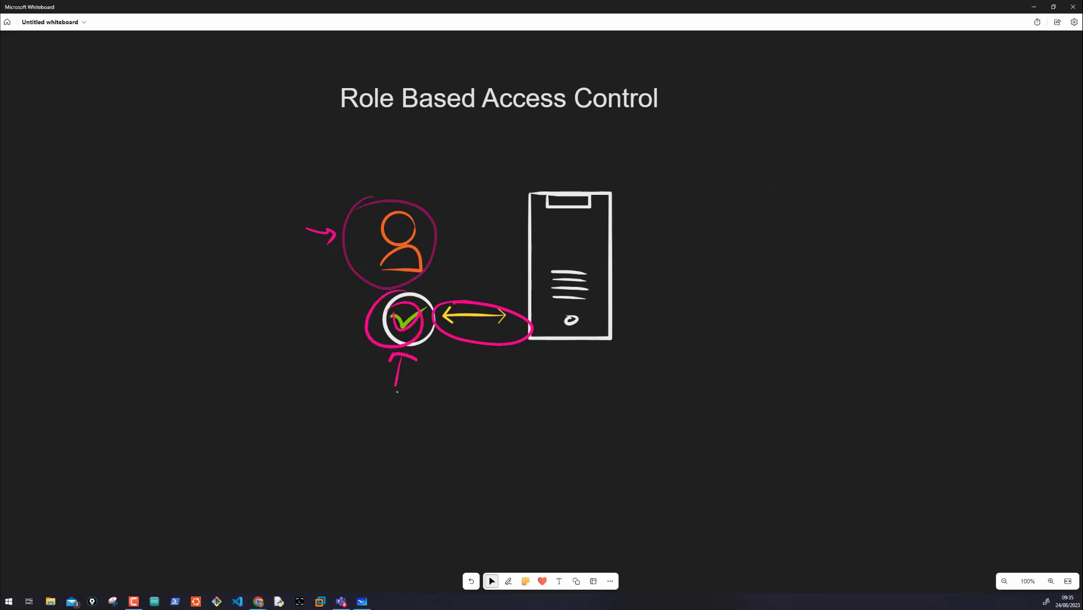
pyautogui.moveTo(406, 402)
pyautogui.mouseDown()
pyautogui.moveTo(394, 389)
pyautogui.moveTo(402, 403)
pyautogui.moveTo(431, 385)
pyautogui.mouseUp()
pyautogui.moveTo(351, 402)
pyautogui.mouseDown()
pyautogui.moveTo(362, 394)
pyautogui.moveTo(363, 404)
pyautogui.mouseUp()
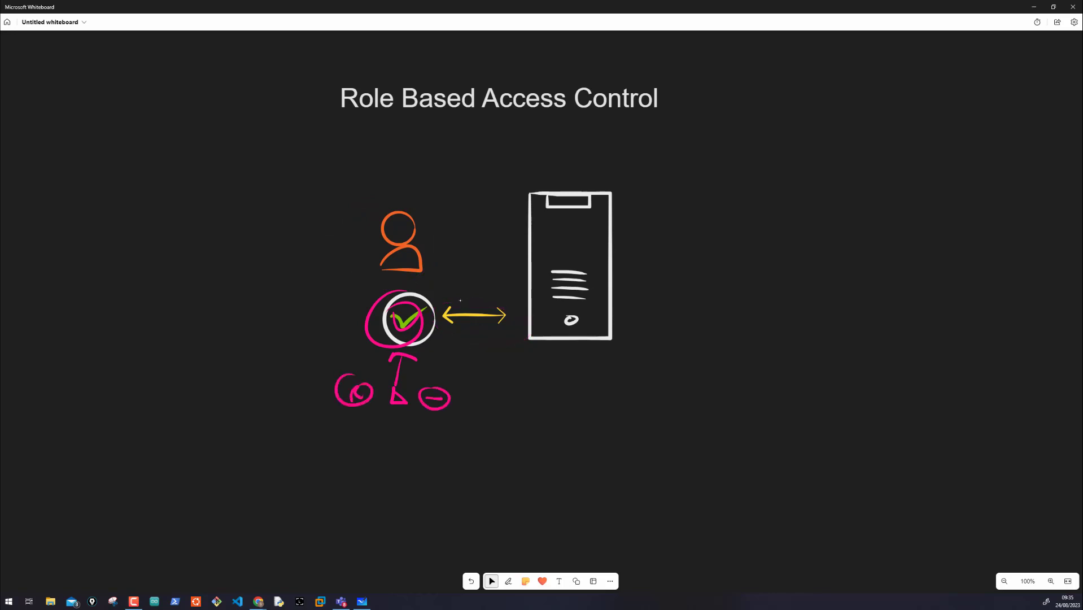
# Step: Circle and link the check mark and double-headed arrow to the person and server, and draw a pink square far beside the server
pyautogui.moveTo(443, 300)
pyautogui.mouseDown()
pyautogui.moveTo(515, 341)
pyautogui.moveTo(459, 293)
pyautogui.moveTo(416, 348)
pyautogui.moveTo(403, 271)
pyautogui.moveTo(402, 298)
pyautogui.mouseUp()
pyautogui.moveTo(515, 305); pyautogui.dragTo(559, 307)
pyautogui.moveTo(829, 246)
pyautogui.mouseDown()
pyautogui.moveTo(866, 317)
pyautogui.moveTo(829, 247)
pyautogui.mouseUp()
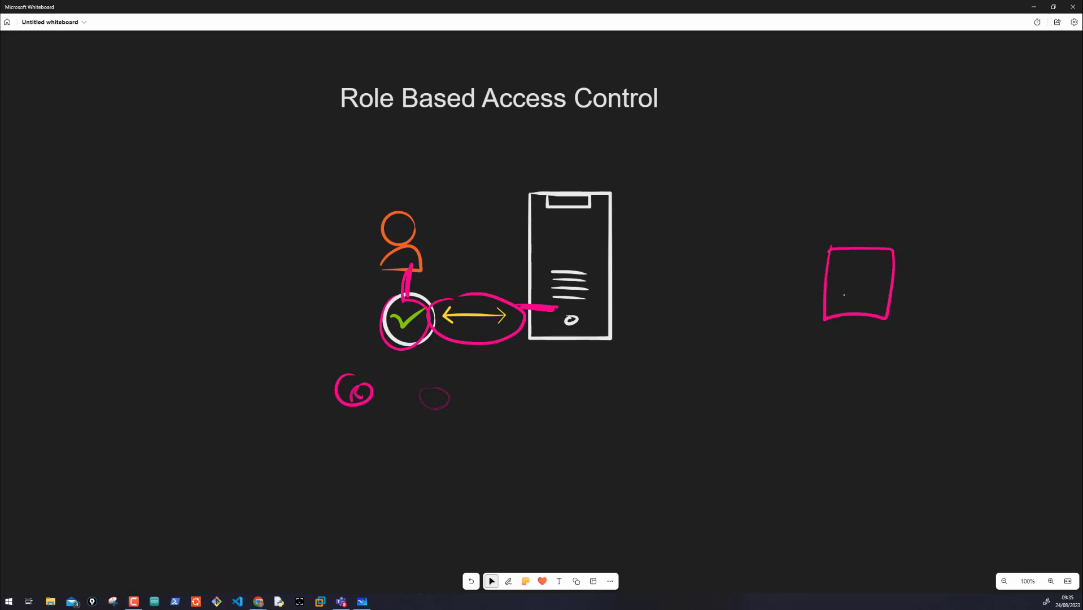
# Step: Sketch pink arrows far beside the server and circle the person icon in pink
pyautogui.moveTo(748, 270); pyautogui.dragTo(746, 279)
pyautogui.moveTo(746, 279)
pyautogui.mouseDown()
pyautogui.moveTo(758, 303)
pyautogui.moveTo(757, 285)
pyautogui.mouseUp()
pyautogui.moveTo(744, 278)
pyautogui.mouseDown()
pyautogui.moveTo(747, 303)
pyautogui.moveTo(787, 326)
pyautogui.moveTo(790, 298)
pyautogui.moveTo(802, 318)
pyautogui.moveTo(783, 312)
pyautogui.mouseUp()
pyautogui.moveTo(776, 300)
pyautogui.mouseDown()
pyautogui.moveTo(777, 320)
pyautogui.moveTo(833, 309)
pyautogui.mouseUp()
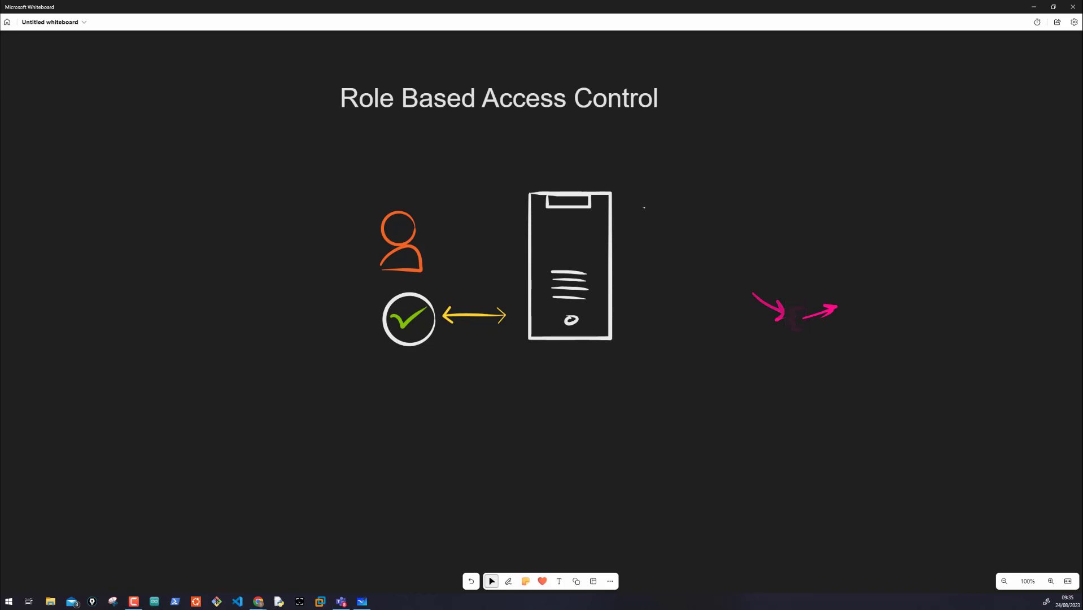
pyautogui.moveTo(363, 199)
pyautogui.mouseDown()
pyautogui.moveTo(432, 260)
pyautogui.moveTo(377, 197)
pyautogui.mouseUp()
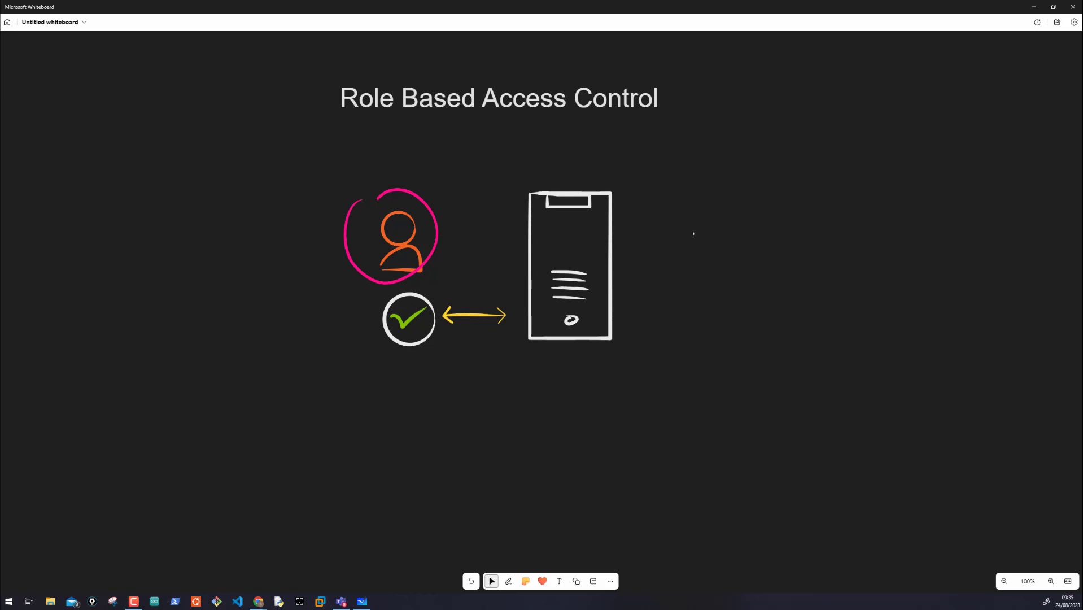
# Step: Switch to the Azure portal, open the virtual machine prod-frontend-linux-vm01 and circle Access control (IAM) in pink
pyautogui.hotkey('alt', 'Tab')
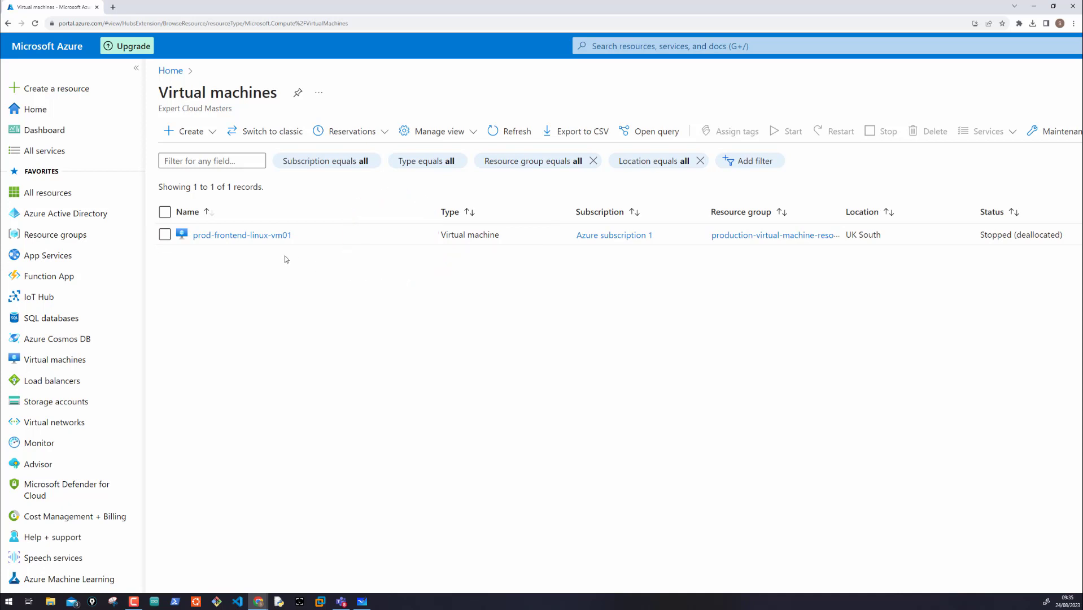
pyautogui.click(254, 236)
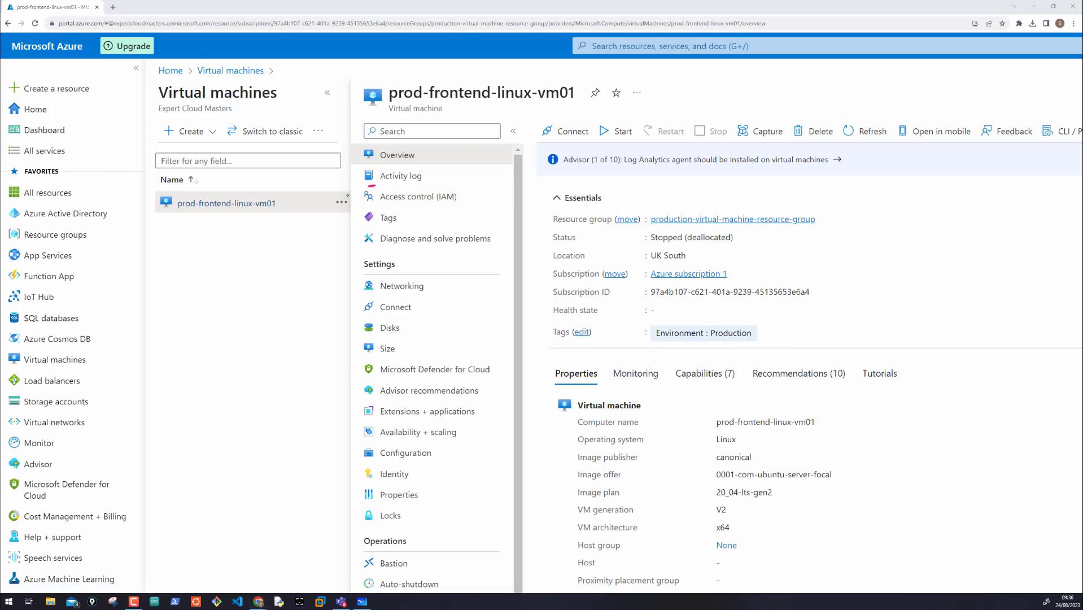
pyautogui.moveTo(371, 186)
pyautogui.mouseDown()
pyautogui.moveTo(449, 209)
pyautogui.moveTo(361, 182)
pyautogui.mouseUp()
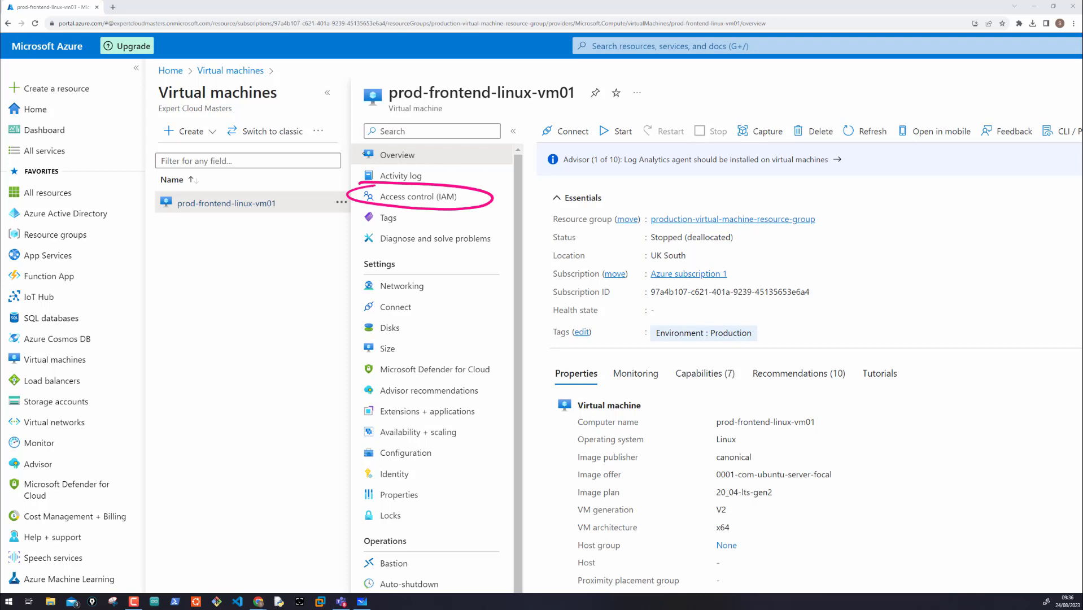
# Step: Mark the Overview and Activity log entries of the virtual machine in pink
pyautogui.moveTo(354, 153); pyautogui.dragTo(340, 153)
pyautogui.moveTo(420, 153); pyautogui.dragTo(449, 152)
pyautogui.moveTo(364, 172); pyautogui.dragTo(342, 175)
pyautogui.moveTo(433, 176); pyautogui.dragTo(463, 176)
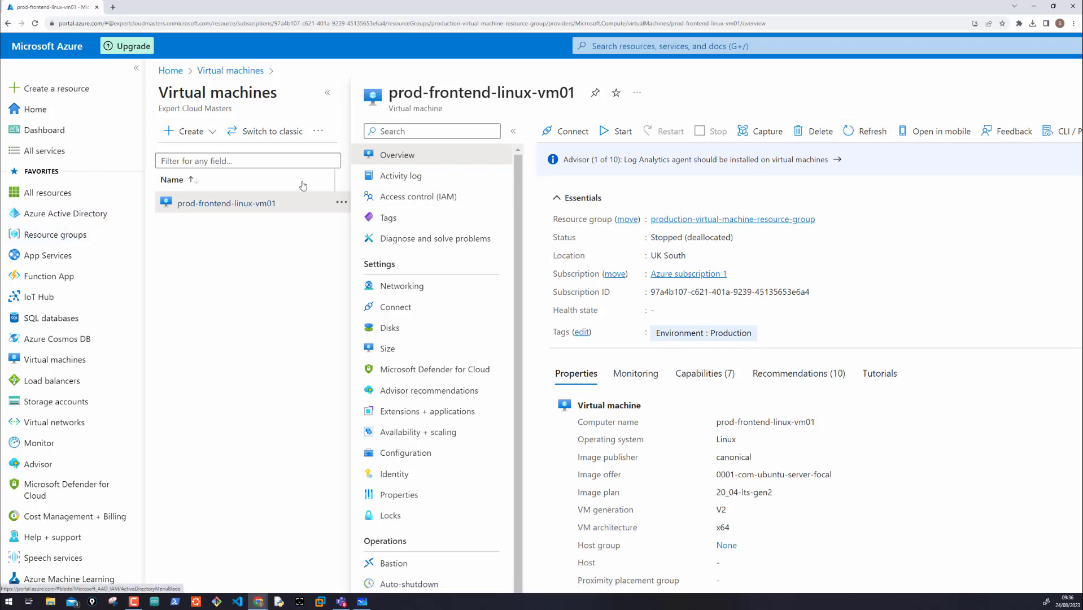
# Step: Return to the virtual machines list and look through the available filter fields down to the Environment tag
pyautogui.click(76, 359)
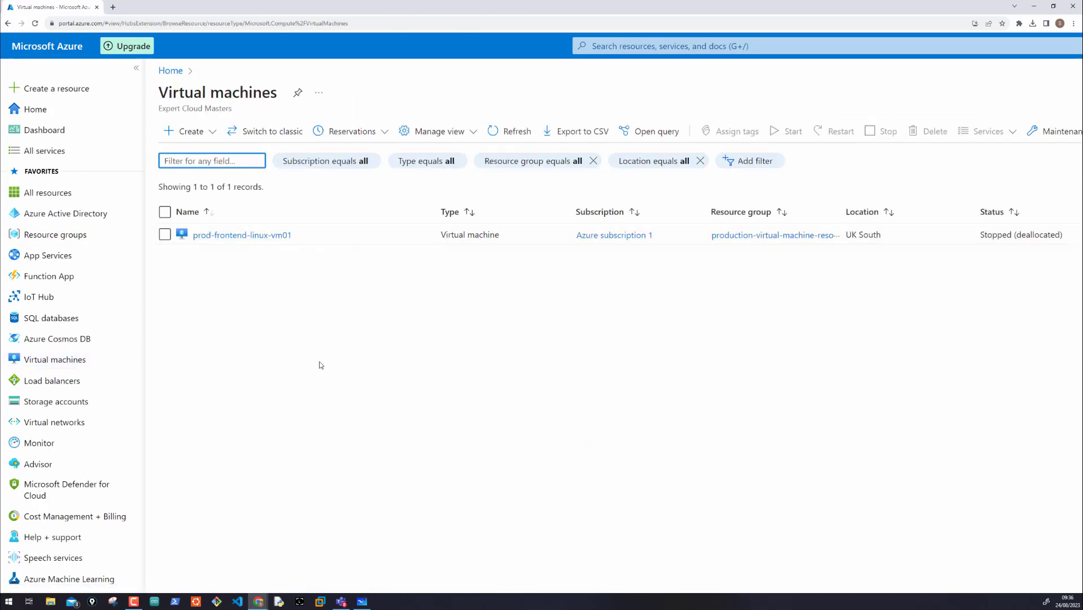
pyautogui.click(746, 161)
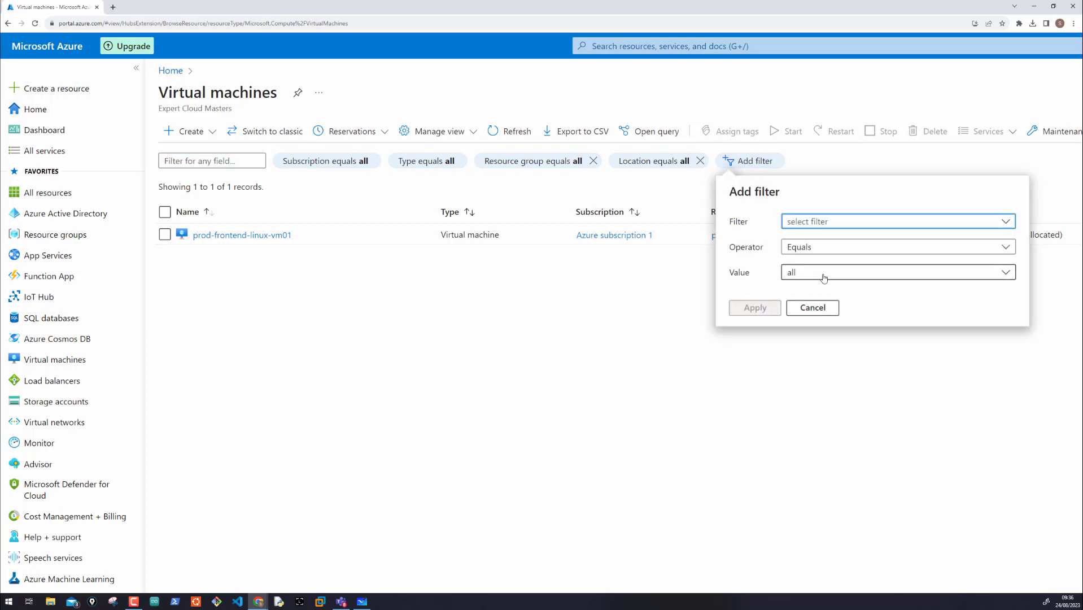
pyautogui.click(833, 225)
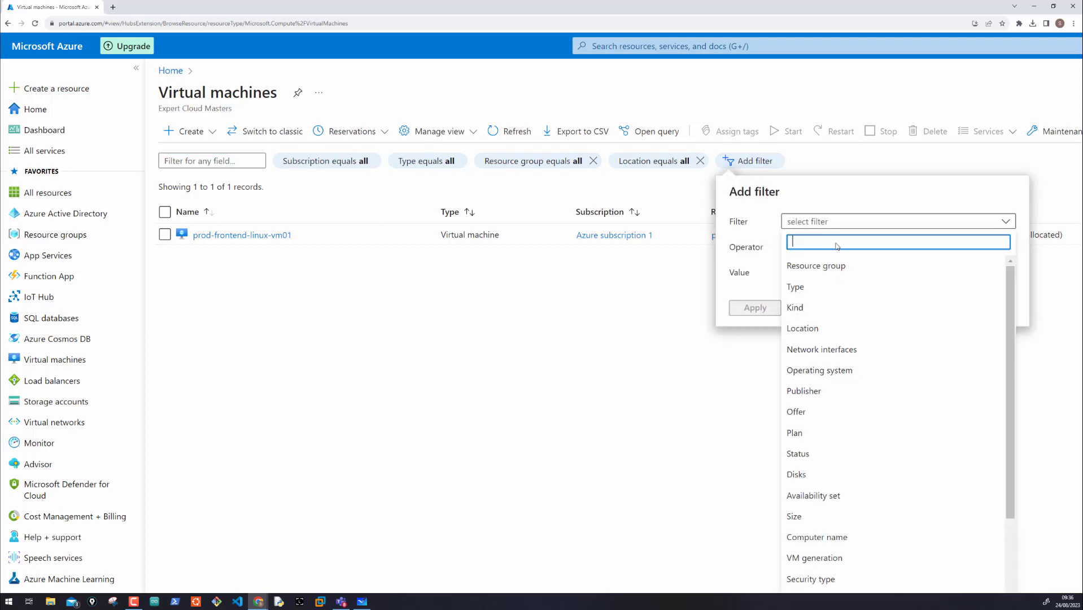
pyautogui.scroll(-10, 826, 396)
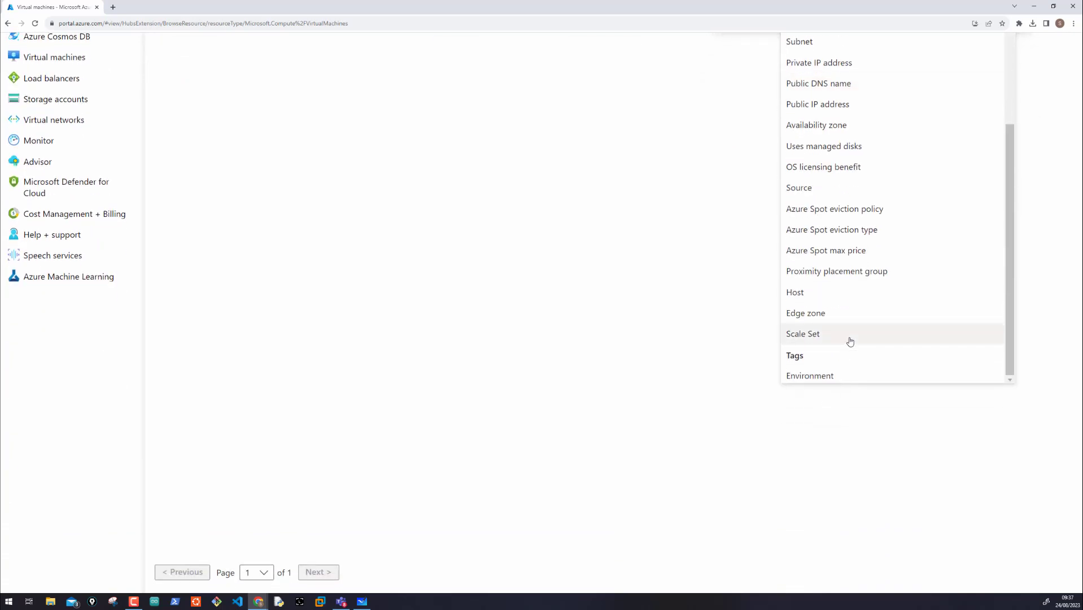
pyautogui.click(810, 376)
pyautogui.press('Escape')
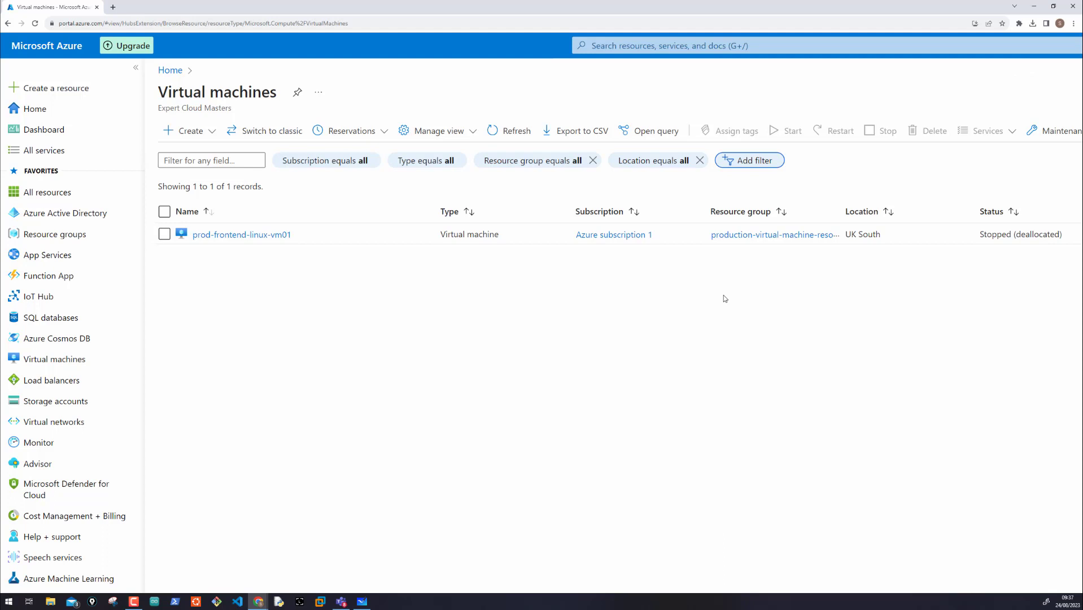
# Step: Open Access control (IAM) for prod-frontend-linux-vm01 and view your own role assignments, widening the Description column
pyautogui.click(261, 235)
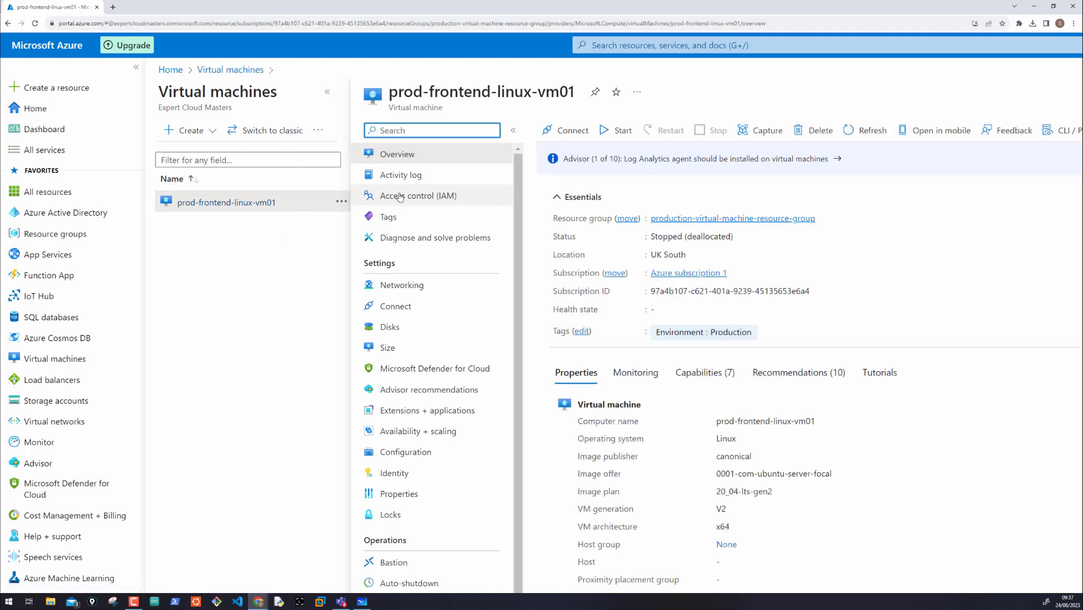
pyautogui.click(400, 197)
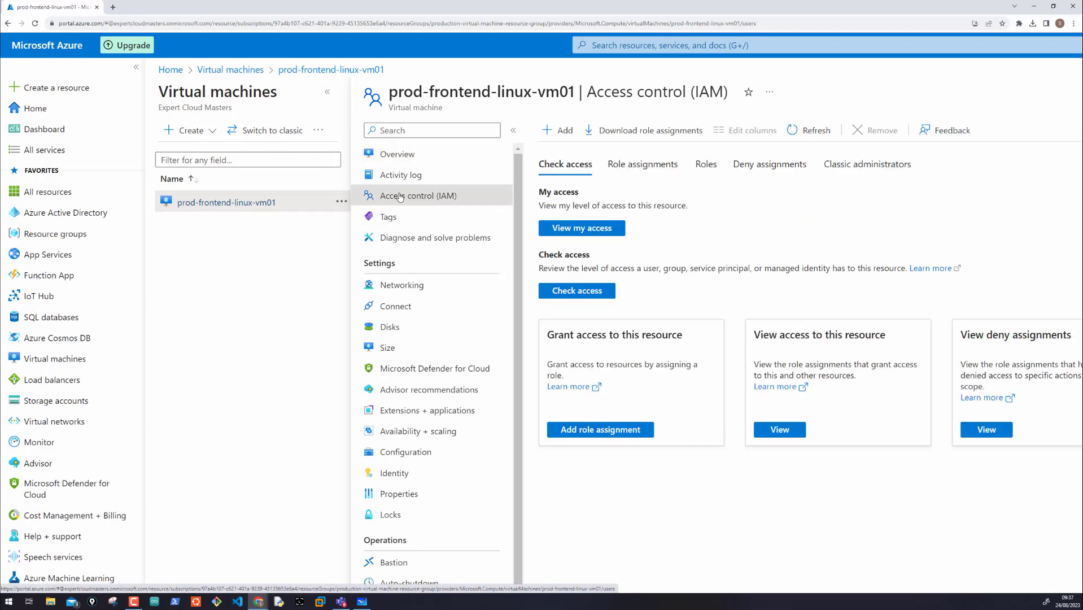
pyautogui.click(580, 230)
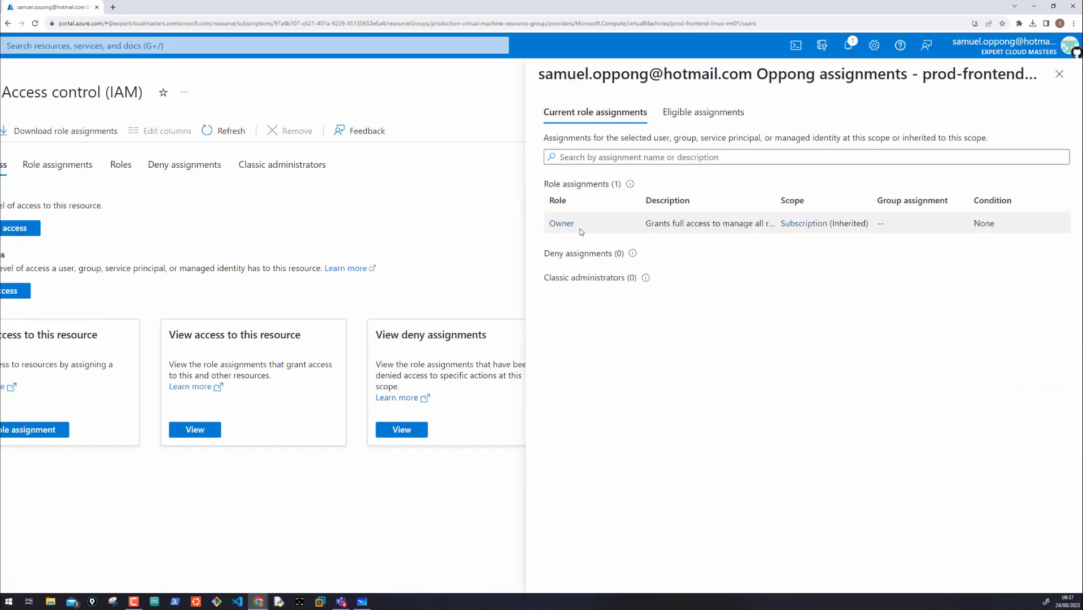
pyautogui.scroll(-3, 571, 223)
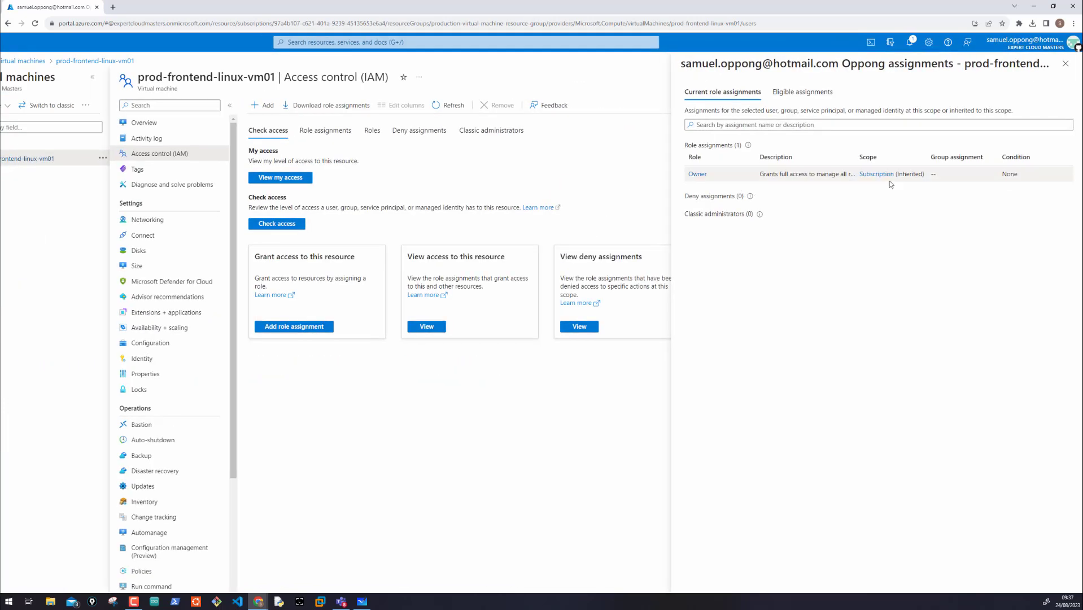
pyautogui.moveTo(930, 173); pyautogui.dragTo(981, 180)
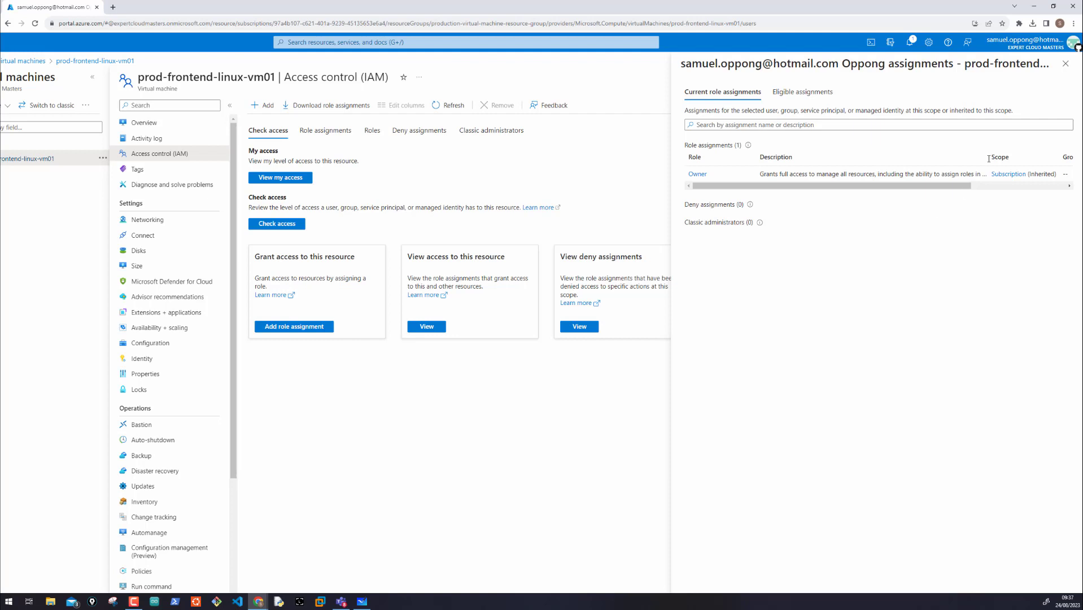
pyautogui.click(1065, 65)
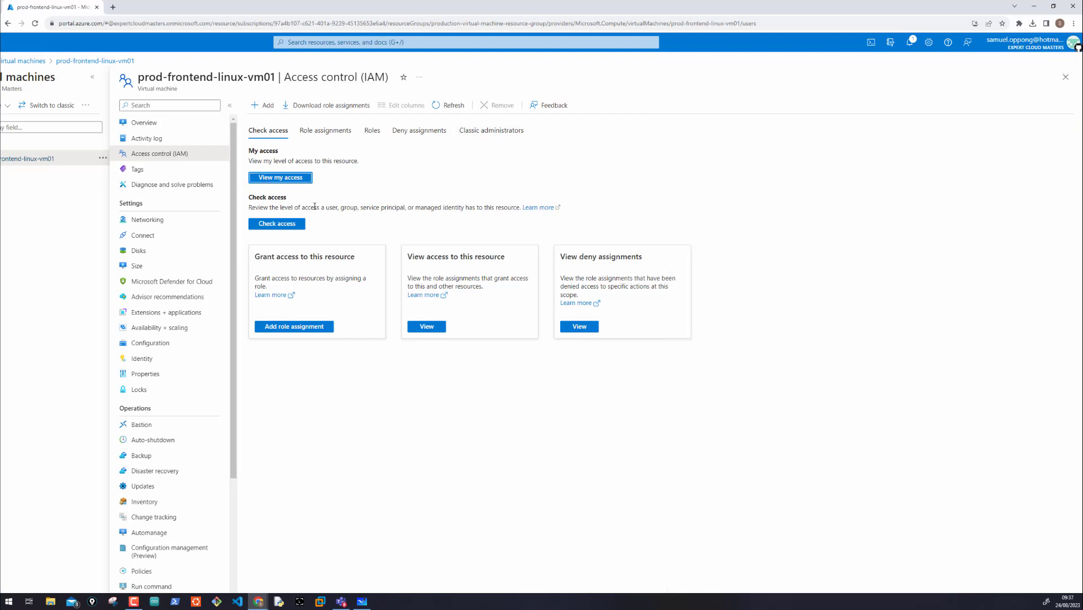
# Step: Check a user's access to the virtual machine by searching the first name, and review the current and eligible assignments
pyautogui.click(285, 222)
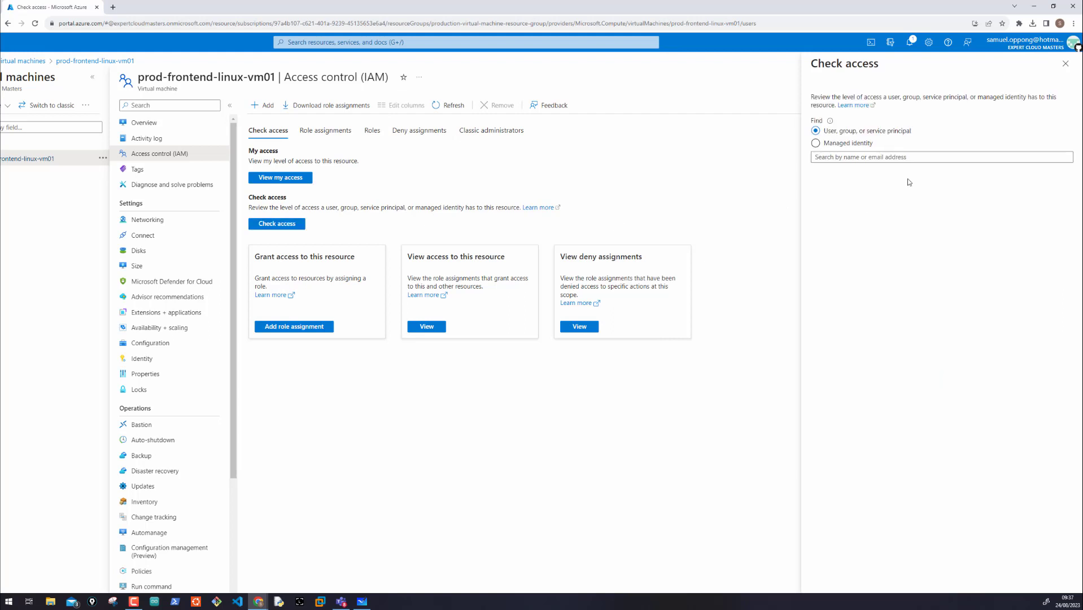
pyautogui.click(844, 157)
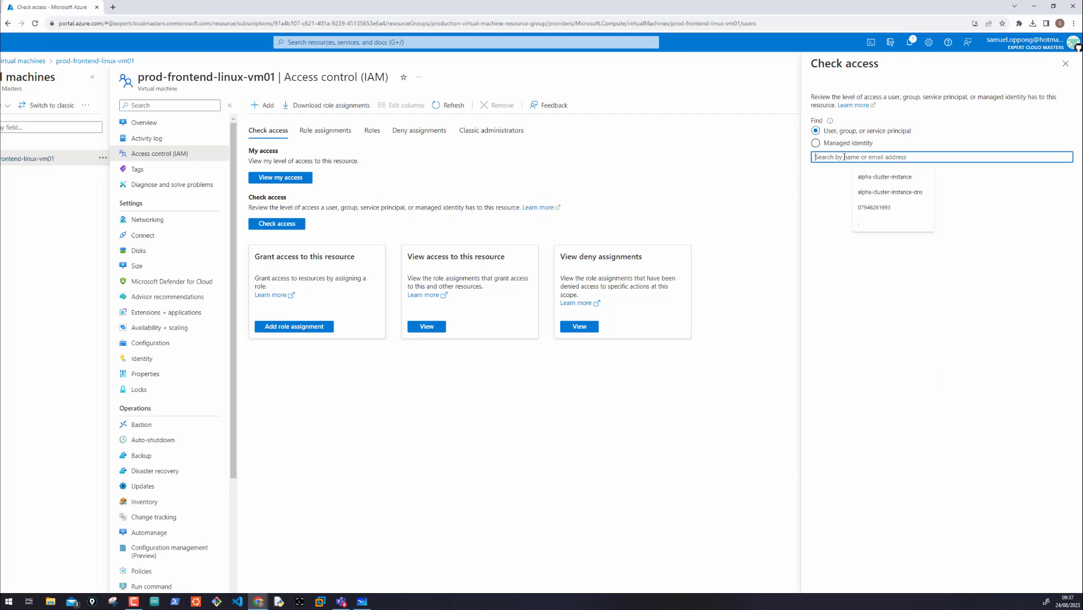
pyautogui.write('ruby')
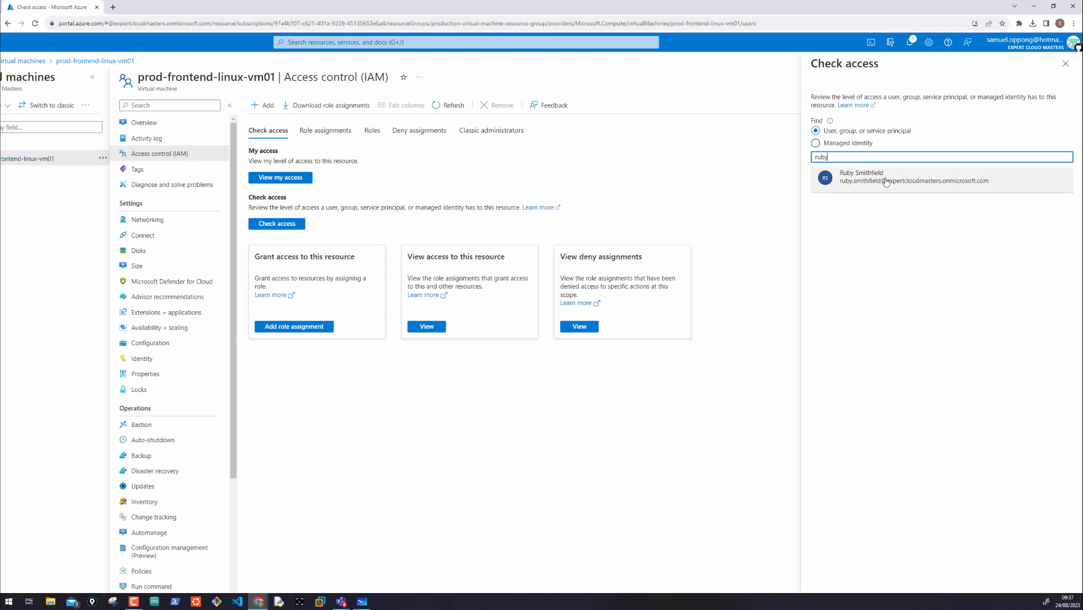
pyautogui.click(885, 182)
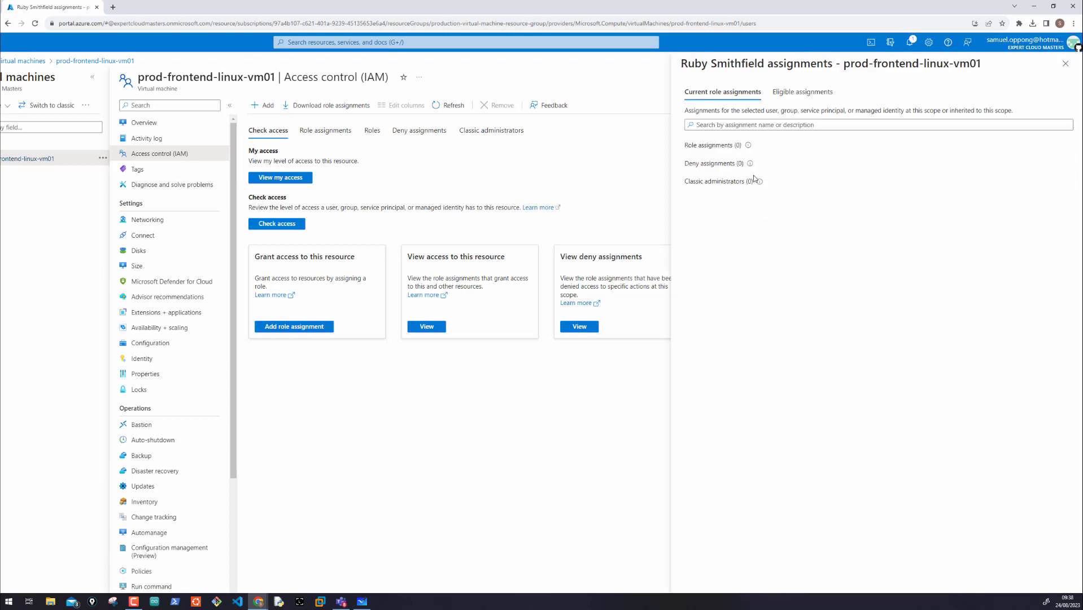
pyautogui.click(796, 94)
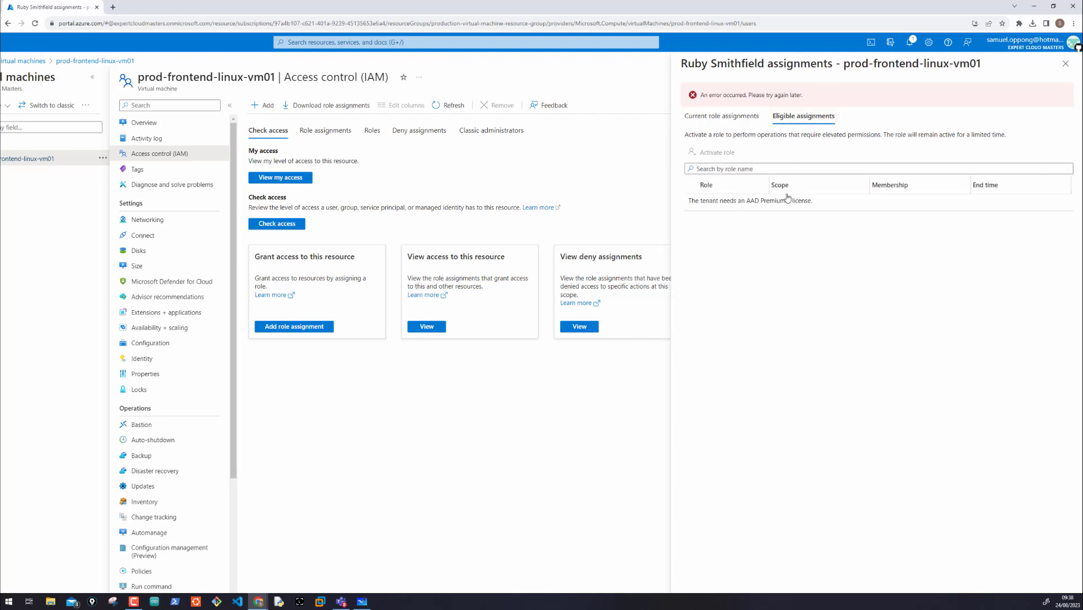
pyautogui.click(736, 119)
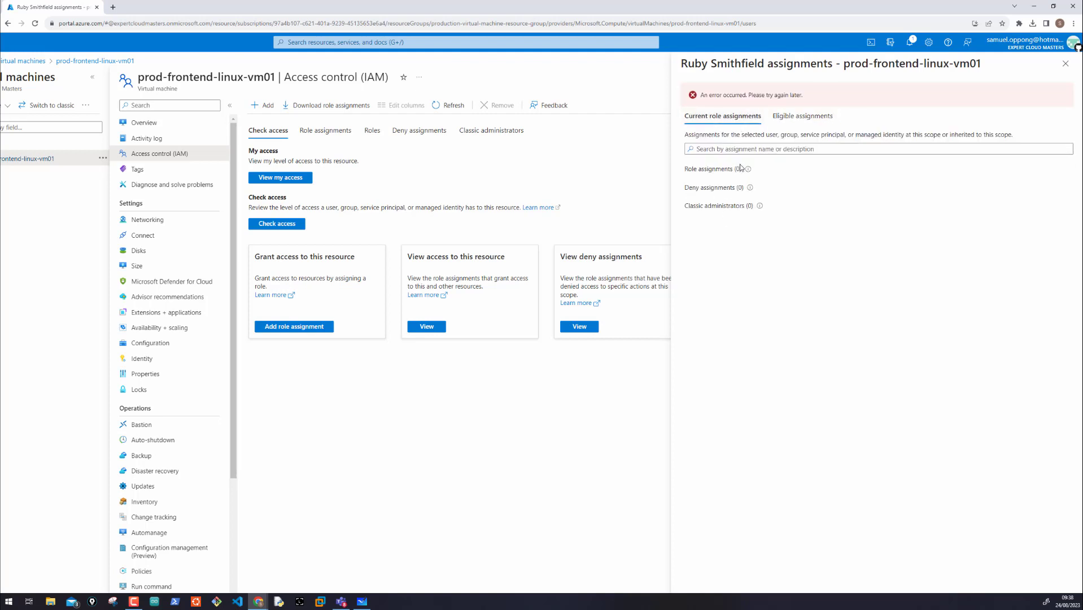
pyautogui.click(1064, 64)
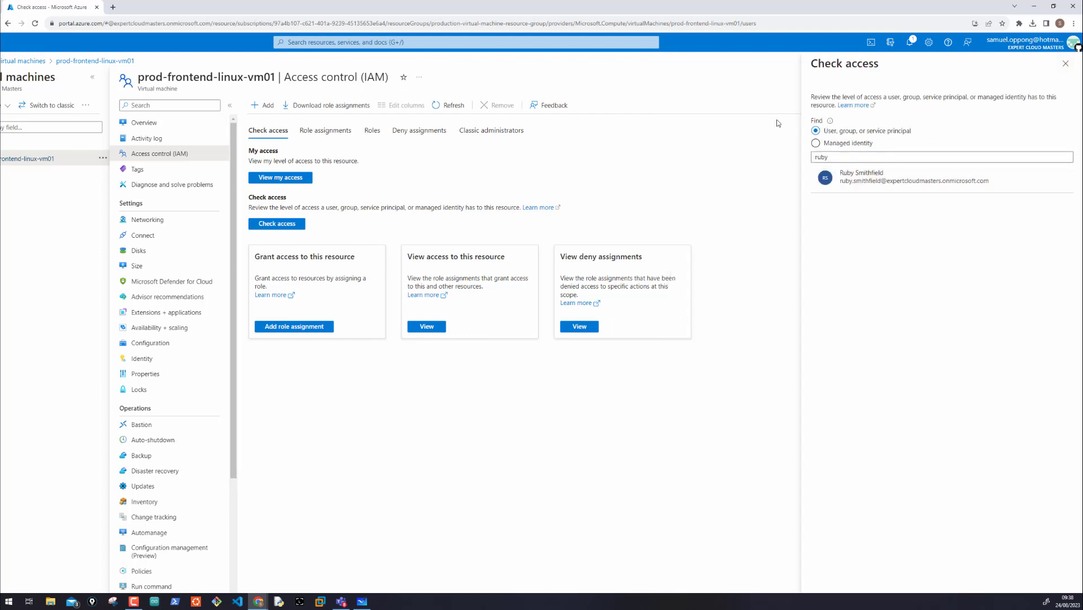
pyautogui.click(1066, 63)
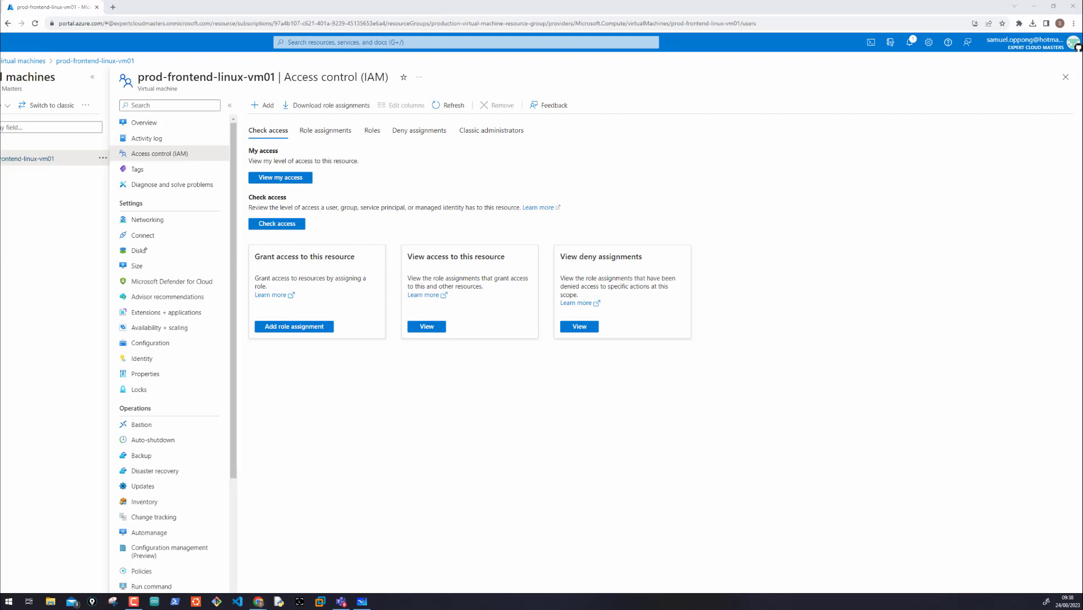
# Step: Circle Access control (IAM) and its icon in pink, and view the virtual machine's role assignments and roles
pyautogui.moveTo(114, 66)
pyautogui.mouseDown()
pyautogui.moveTo(141, 70)
pyautogui.moveTo(121, 64)
pyautogui.moveTo(116, 85)
pyautogui.moveTo(117, 134)
pyautogui.moveTo(133, 112)
pyautogui.moveTo(144, 135)
pyautogui.moveTo(129, 141)
pyautogui.mouseUp()
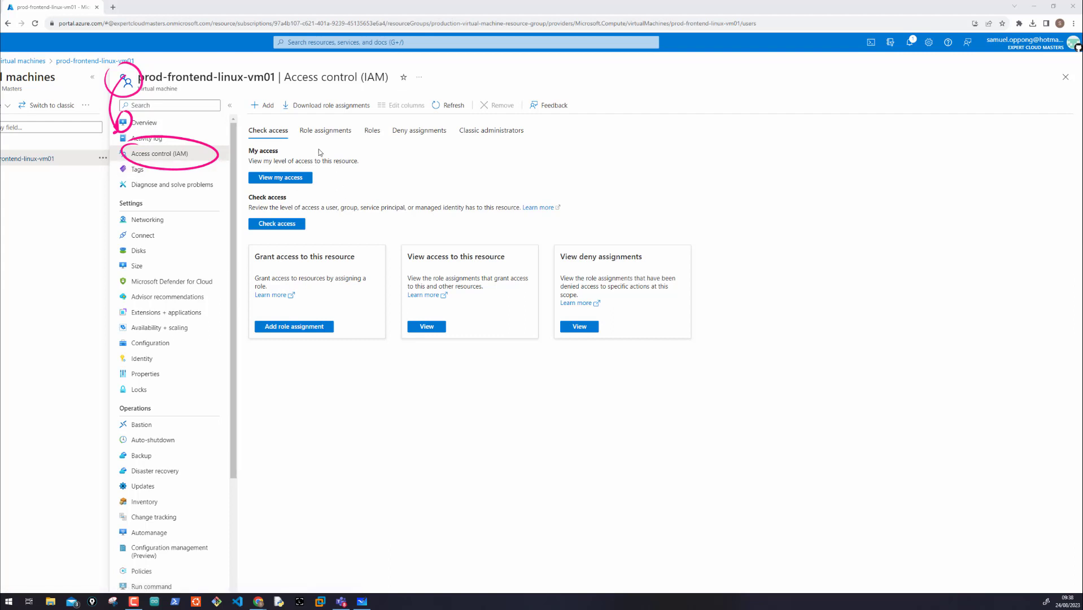
pyautogui.click(308, 132)
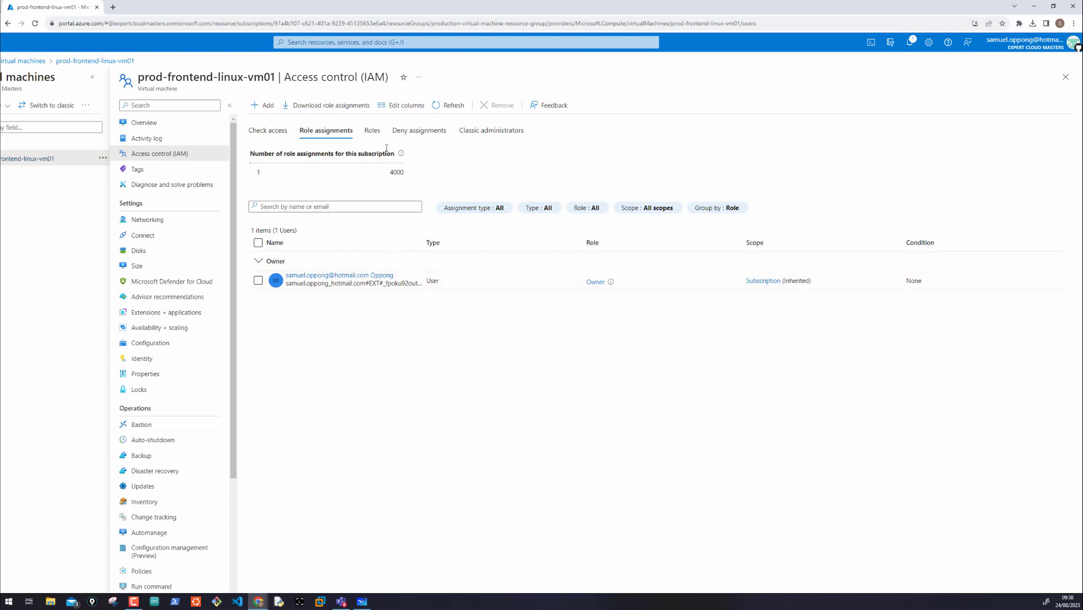
pyautogui.click(372, 131)
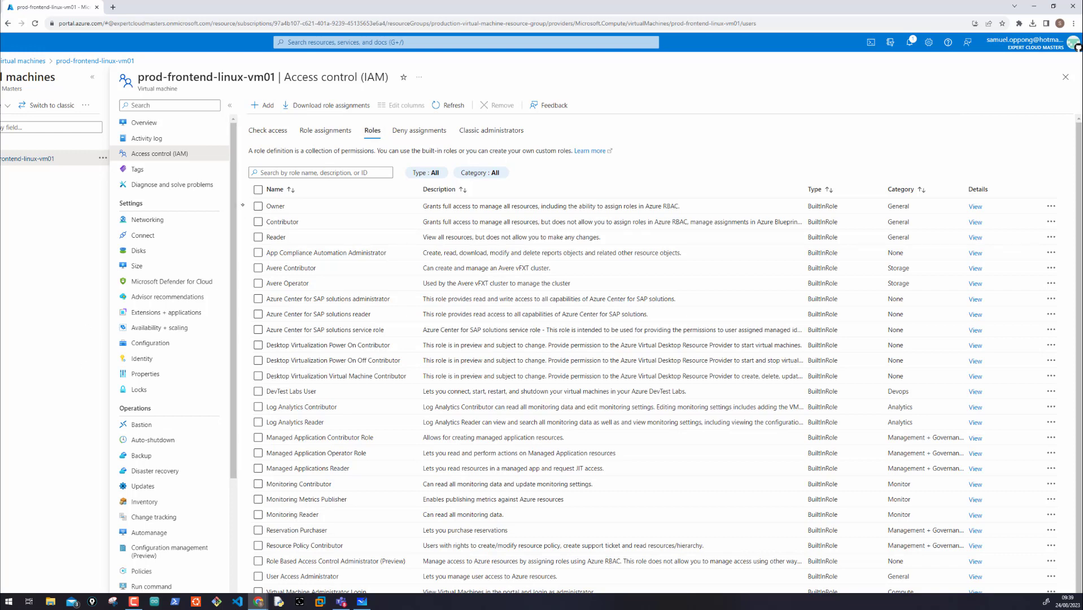
# Step: Mark the Owner role and its description in pink, and handwrite a circled user name above the roles list
pyautogui.moveTo(237, 205)
pyautogui.mouseDown()
pyautogui.moveTo(249, 207)
pyautogui.moveTo(249, 236)
pyautogui.mouseUp()
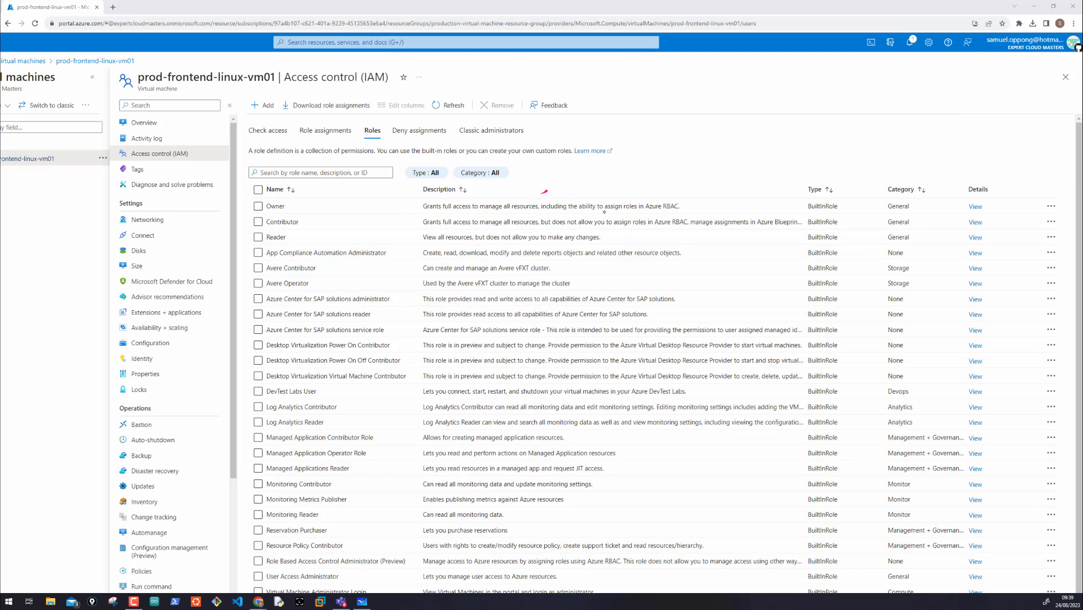
pyautogui.moveTo(605, 199); pyautogui.dragTo(634, 193)
pyautogui.moveTo(725, 155)
pyautogui.mouseDown()
pyautogui.moveTo(796, 165)
pyautogui.moveTo(765, 146)
pyautogui.mouseUp()
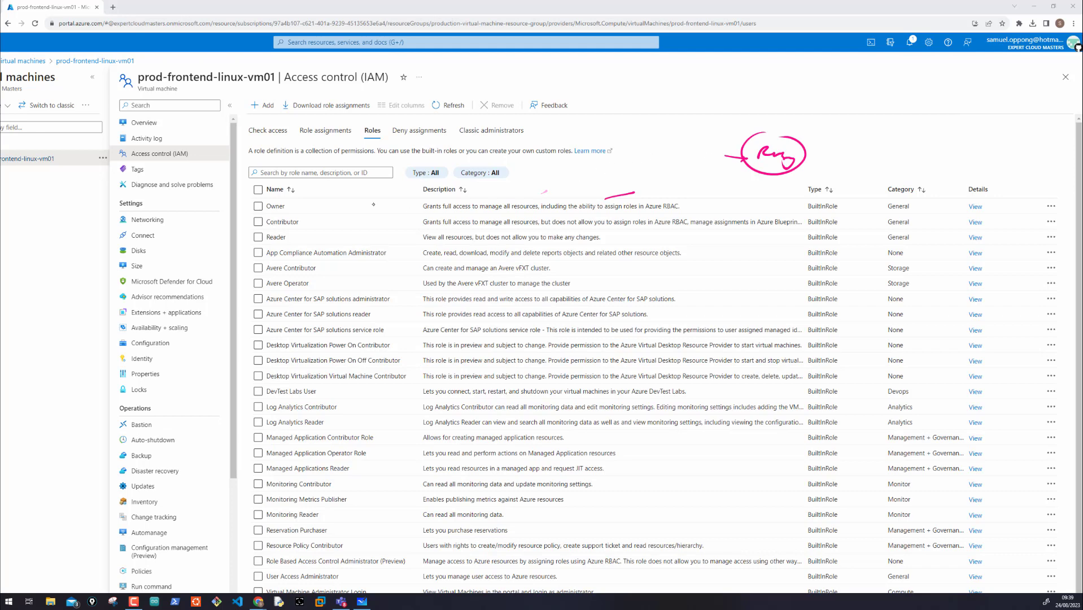
# Step: Circle the Contributor role in pink and mark its description
pyautogui.moveTo(276, 214)
pyautogui.mouseDown()
pyautogui.moveTo(243, 218)
pyautogui.moveTo(297, 212)
pyautogui.mouseUp()
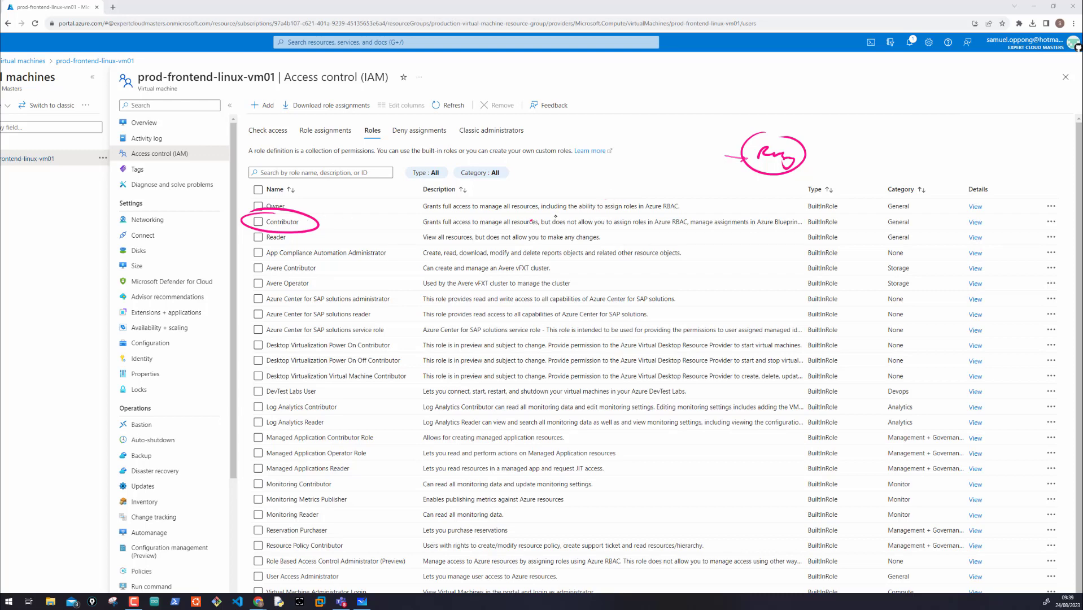
pyautogui.moveTo(531, 221); pyautogui.dragTo(557, 215)
pyautogui.moveTo(855, 178)
pyautogui.mouseDown()
pyautogui.moveTo(1014, 165)
pyautogui.moveTo(1043, 179)
pyautogui.mouseUp()
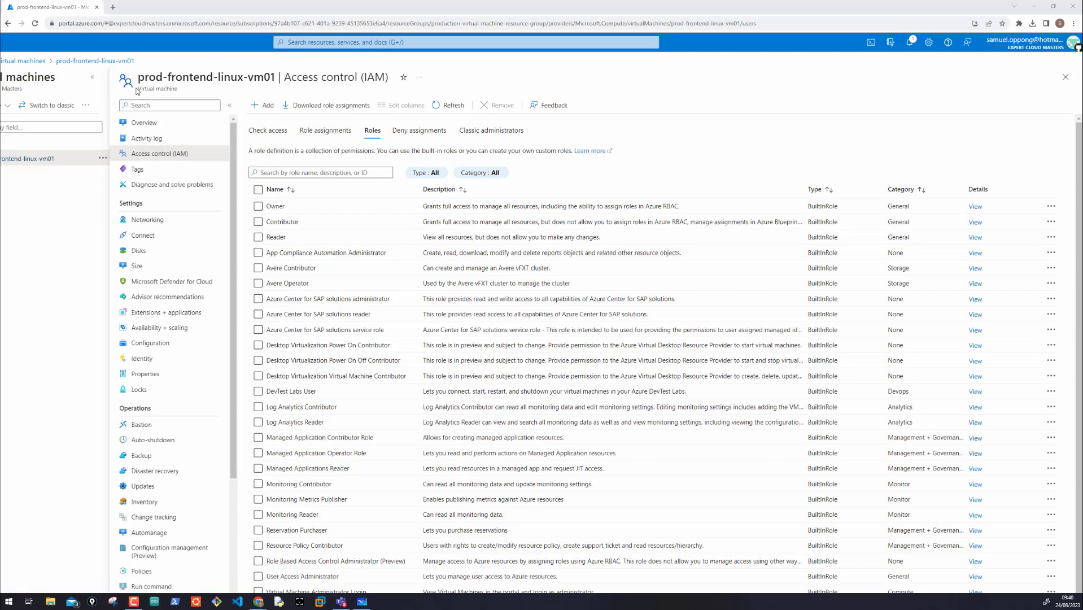
# Step: Circle the access control icon and draw a circled check mark, minus, triangle and arrow above the roles list
pyautogui.moveTo(121, 85)
pyautogui.mouseDown()
pyautogui.moveTo(173, 77)
pyautogui.moveTo(230, 93)
pyautogui.moveTo(141, 96)
pyautogui.moveTo(132, 80)
pyautogui.mouseUp()
pyautogui.moveTo(687, 99); pyautogui.dragTo(772, 102)
pyautogui.moveTo(771, 91)
pyautogui.mouseDown()
pyautogui.moveTo(896, 107)
pyautogui.moveTo(875, 120)
pyautogui.moveTo(920, 105)
pyautogui.mouseUp()
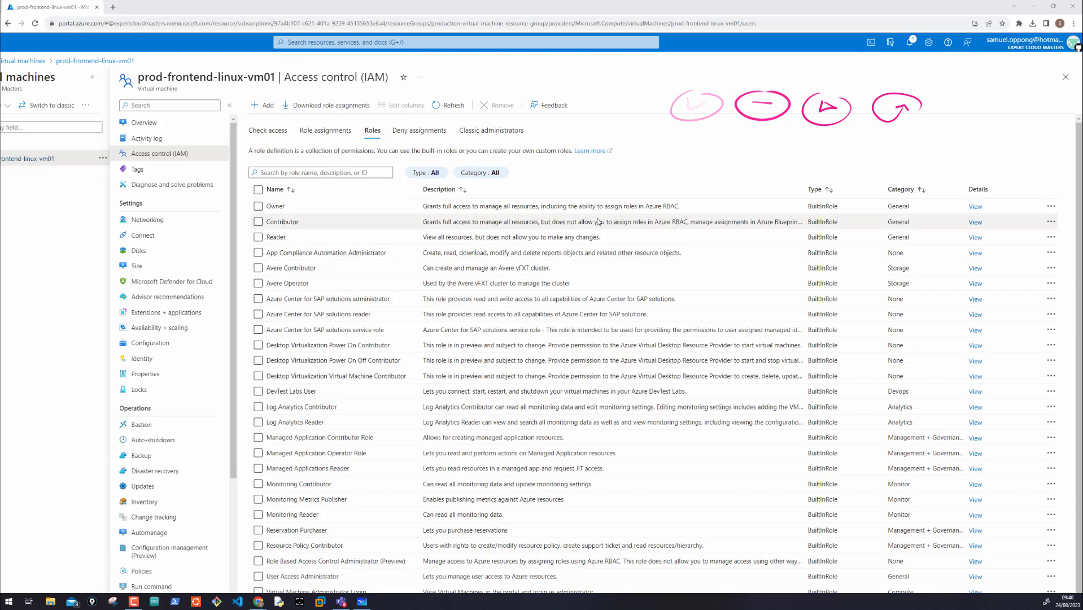
# Step: Examine the remaining built-in roles down to the virtual machine roles at the end of the list
pyautogui.scroll(-1, 598, 222)
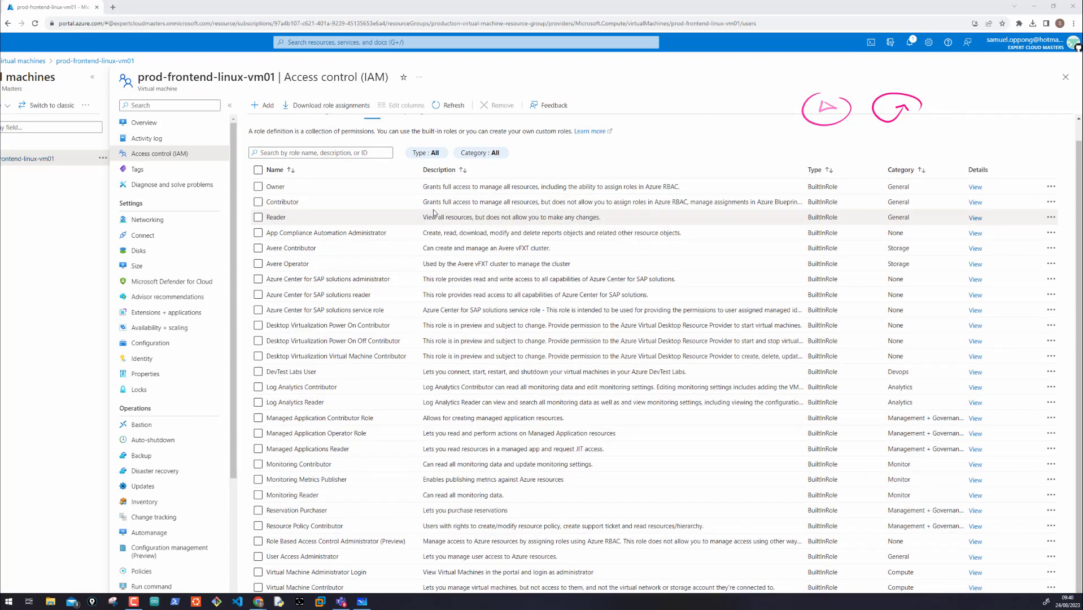
pyautogui.scroll(-3, 444, 294)
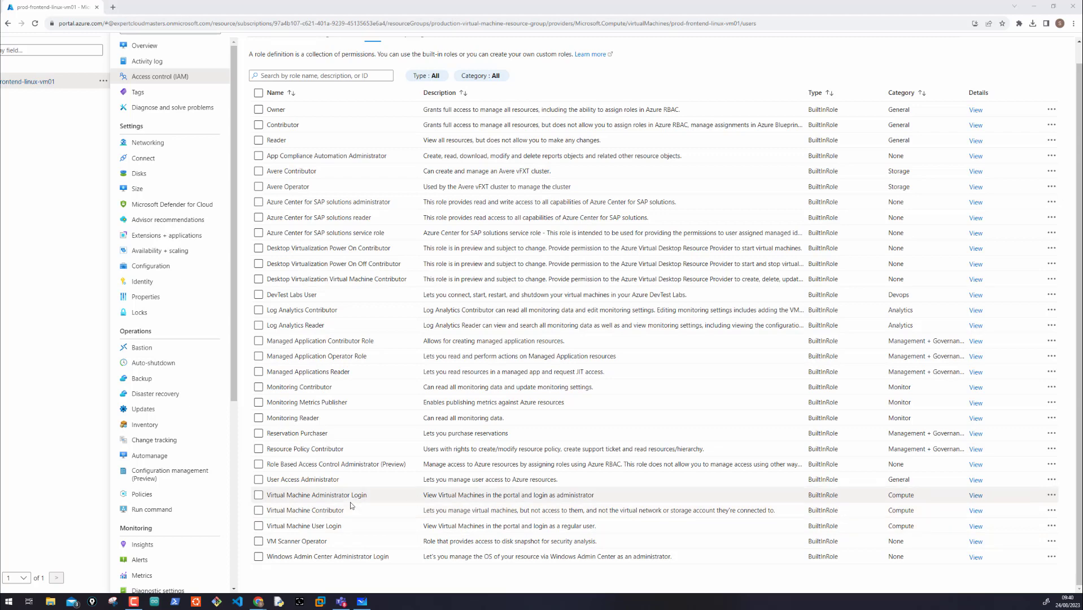
# Step: Select the Virtual Machine Contributor role, view its details and examine its list of permitted actions
pyautogui.click(259, 510)
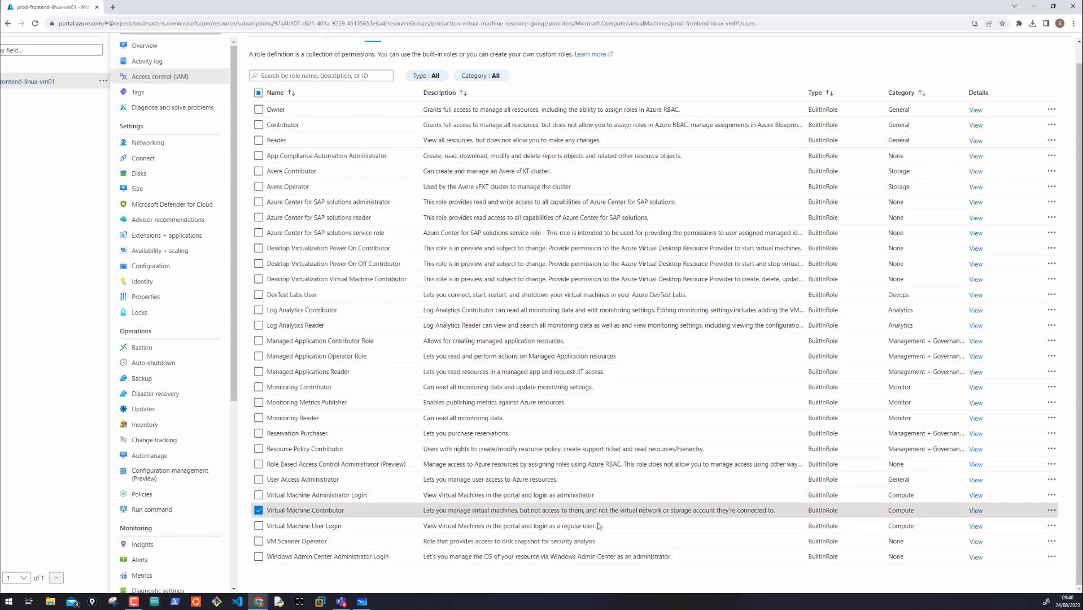
pyautogui.click(975, 511)
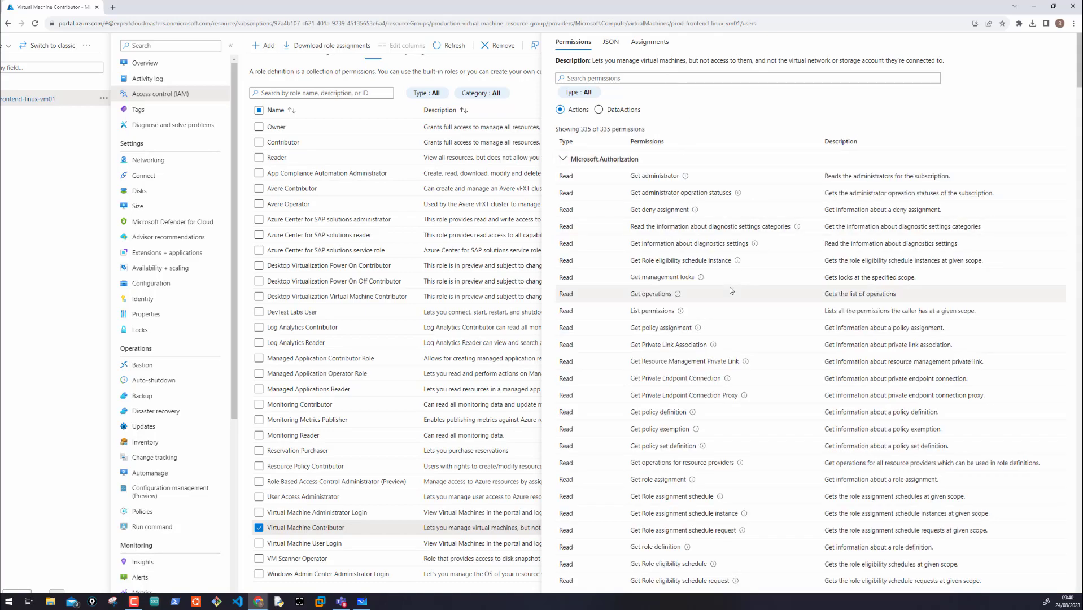
pyautogui.scroll(-7, 716, 310)
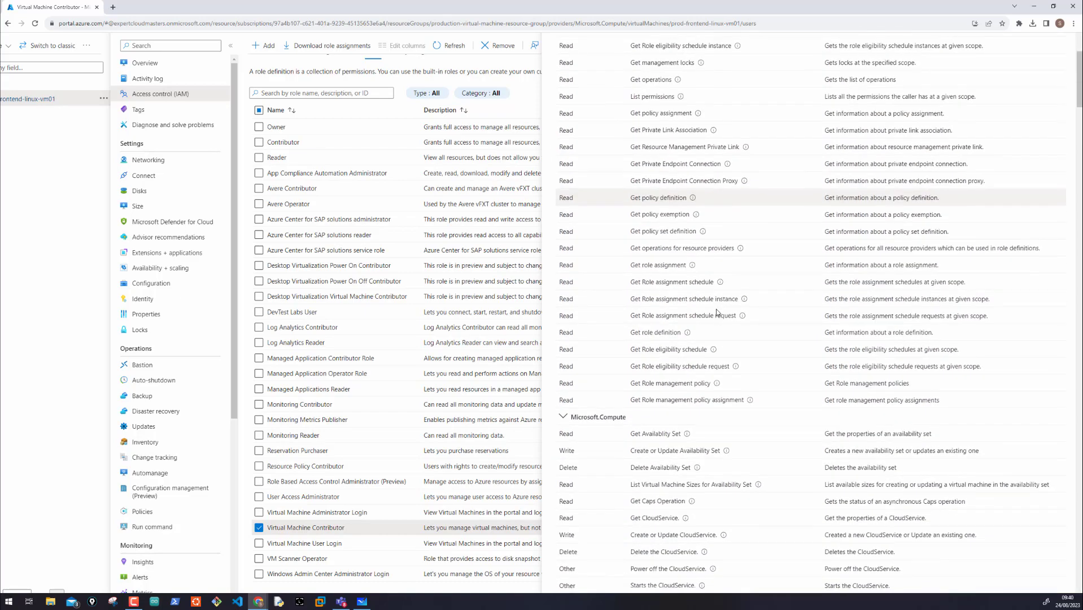
pyautogui.scroll(-15, 716, 310)
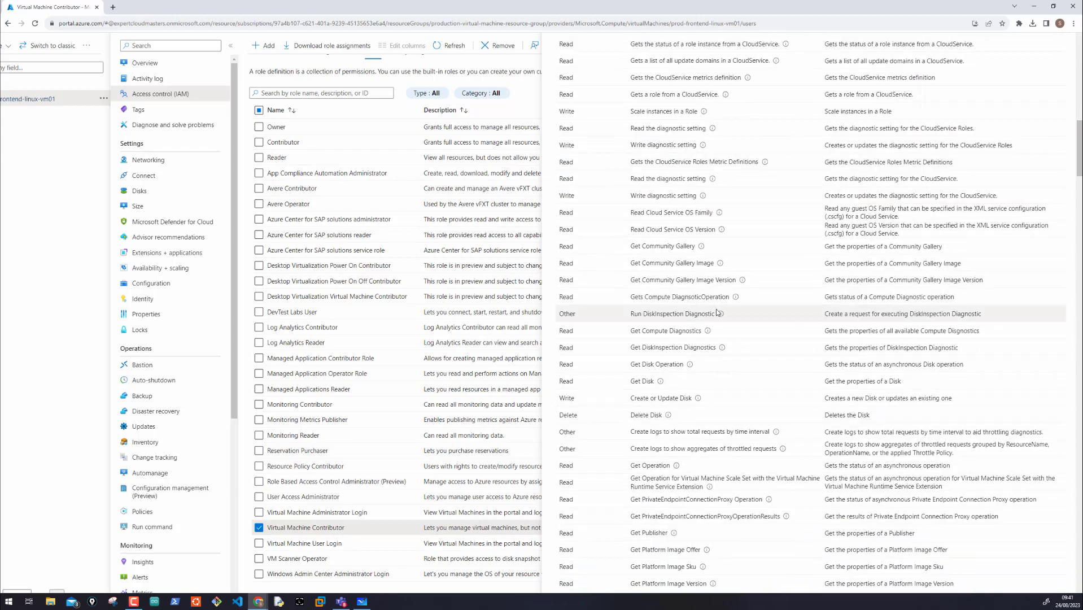
pyautogui.scroll(-15, 716, 312)
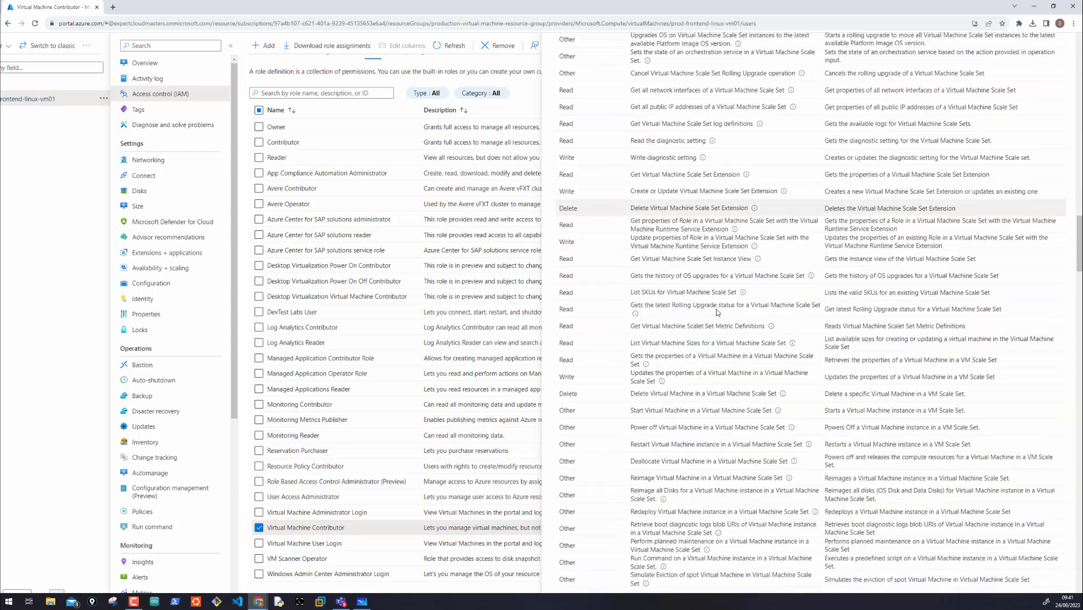
pyautogui.scroll(-6, 716, 312)
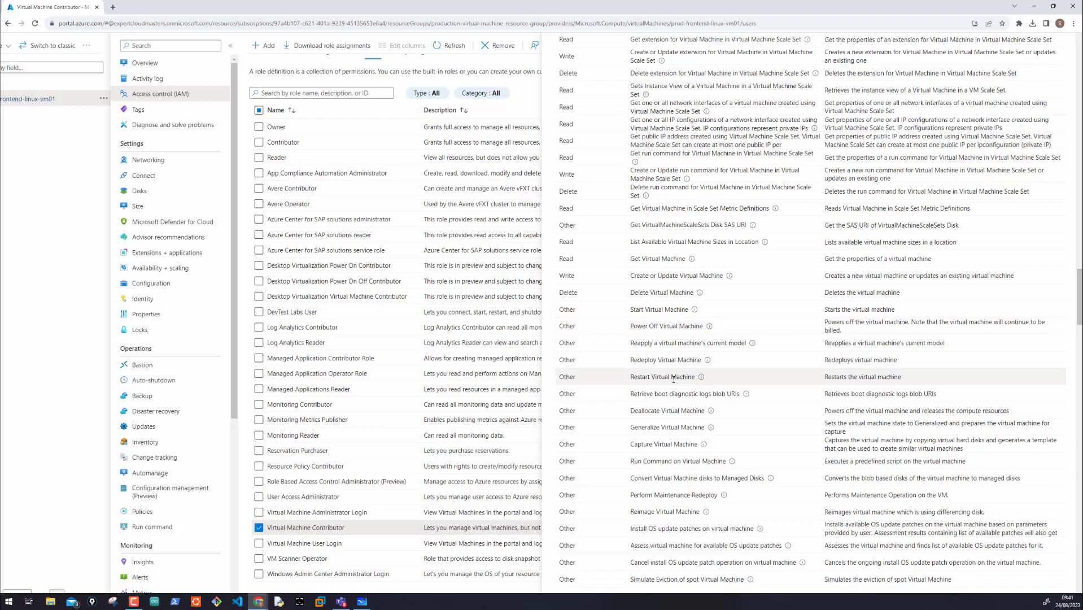
pyautogui.scroll(15, 673, 379)
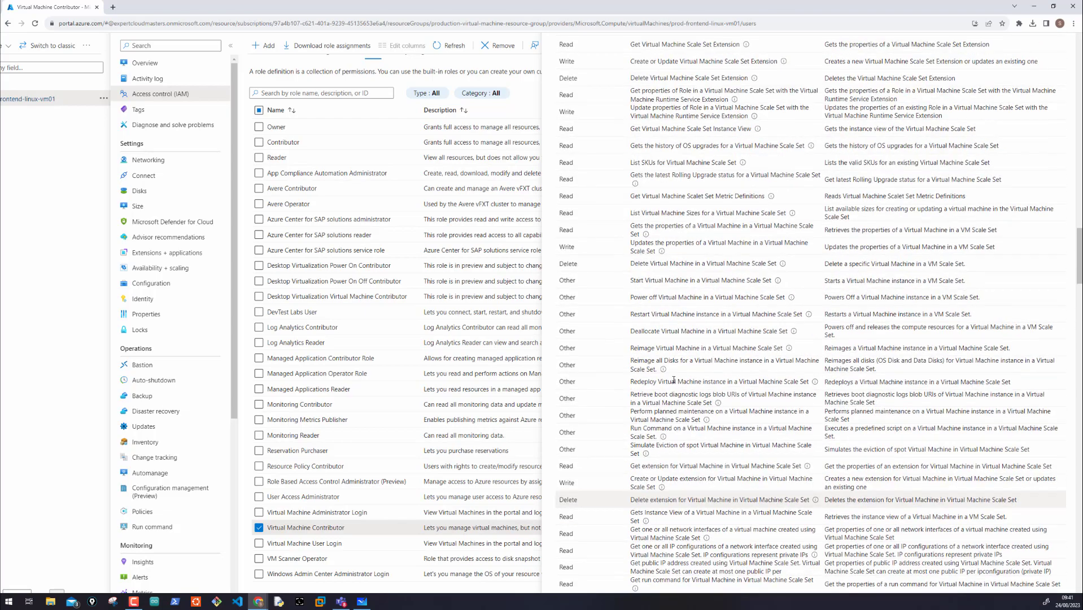
pyautogui.scroll(20, 673, 379)
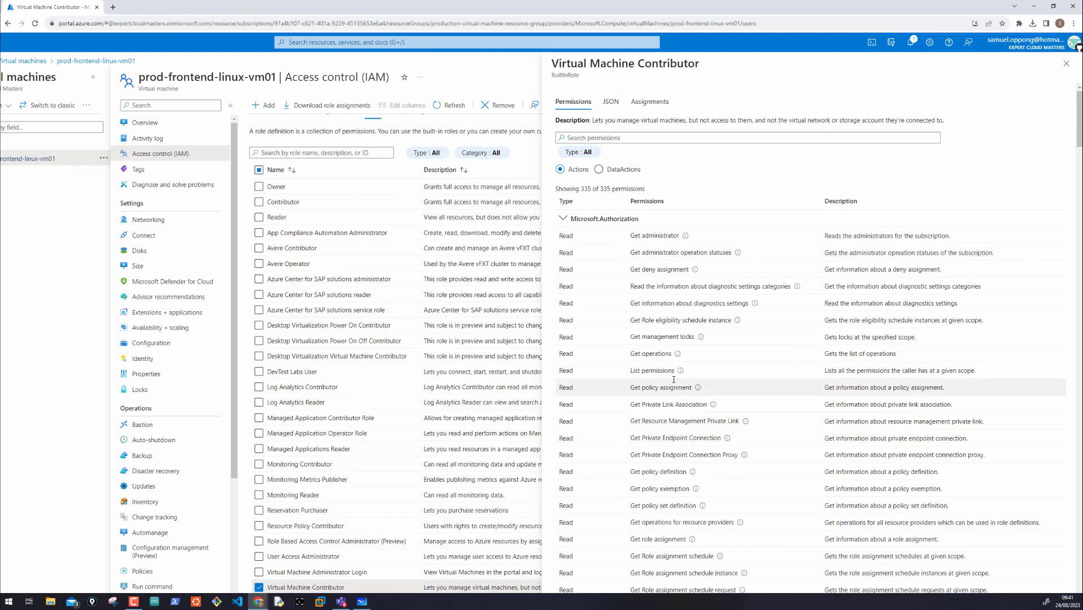
# Step: Examine the JSON definition of the Virtual Machine Contributor role and view its assignments
pyautogui.click(610, 102)
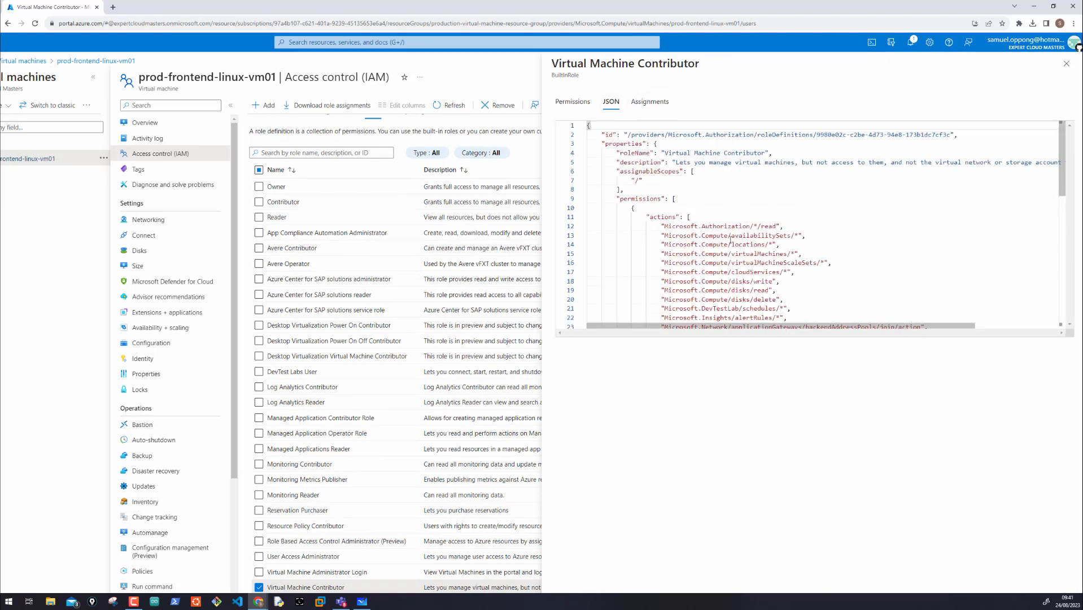
pyautogui.scroll(-2, 730, 240)
pyautogui.scroll(-10, 730, 240)
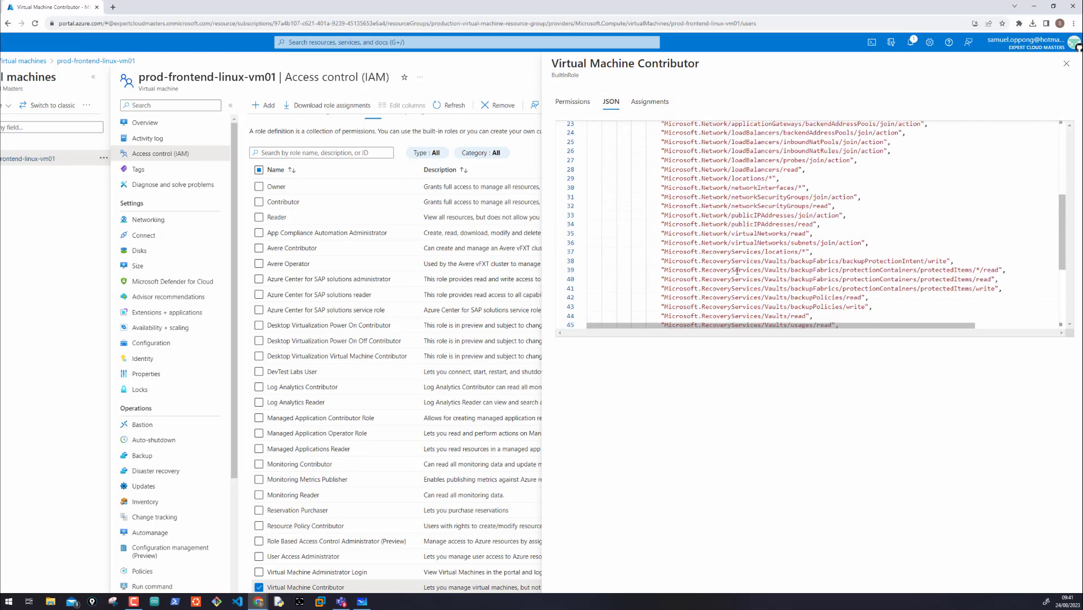
pyautogui.scroll(3, 736, 271)
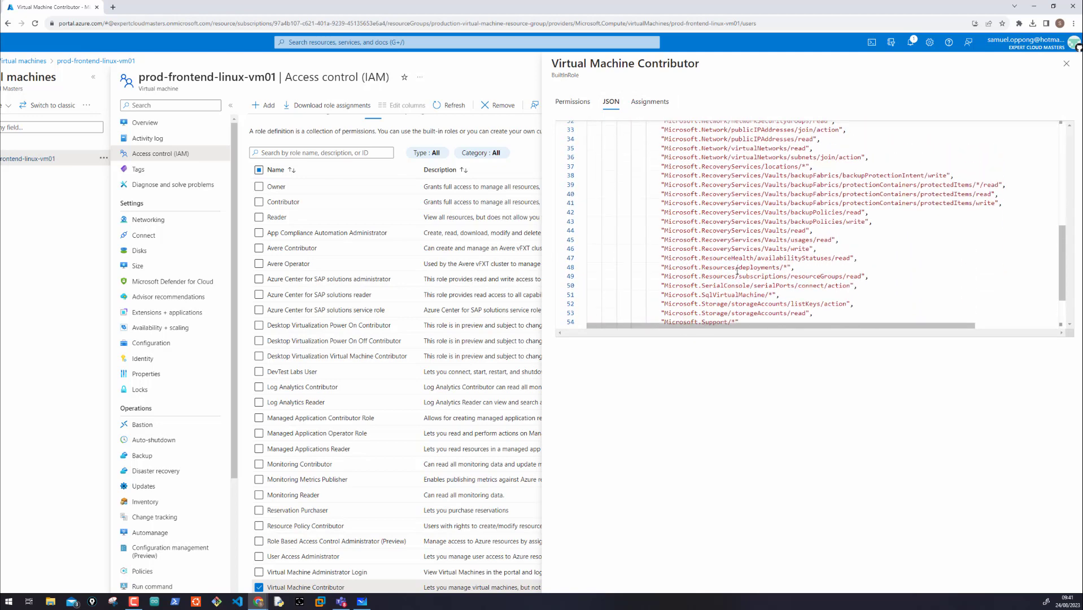
pyautogui.scroll(3, 737, 270)
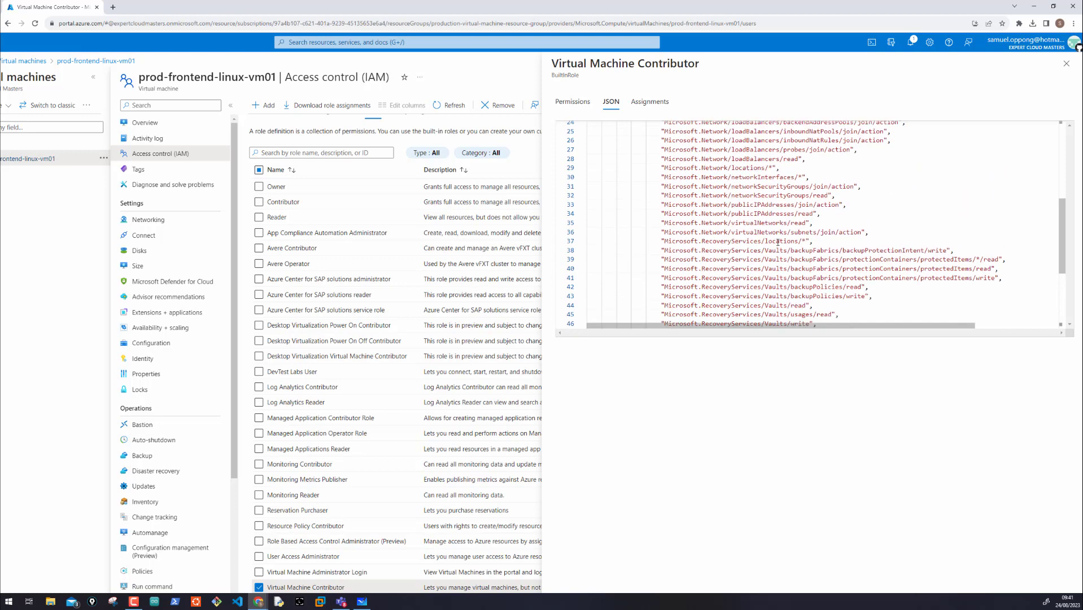
pyautogui.scroll(6, 777, 241)
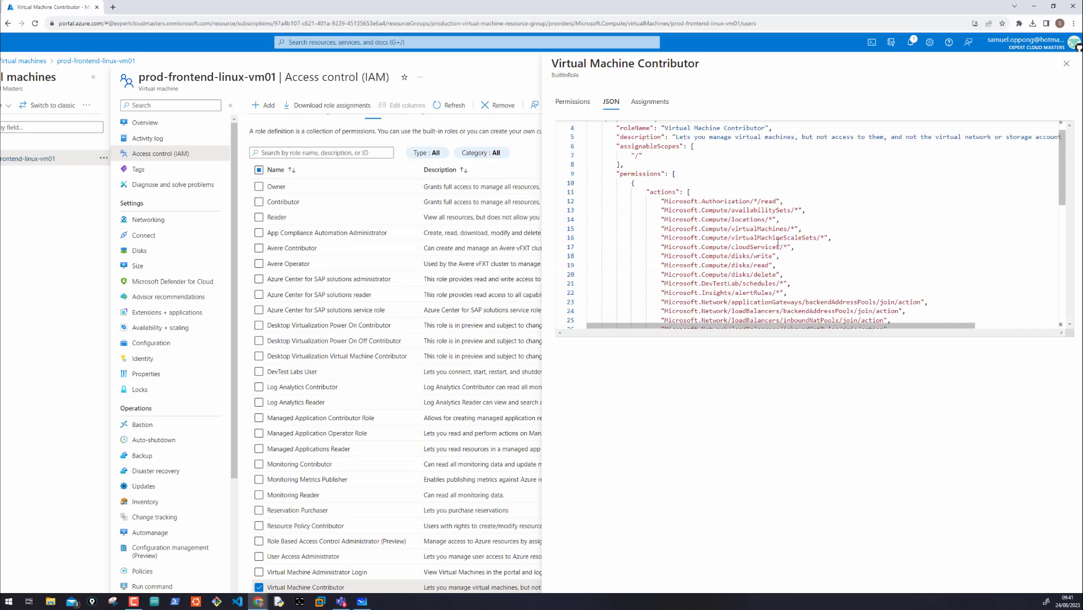
pyautogui.click(650, 103)
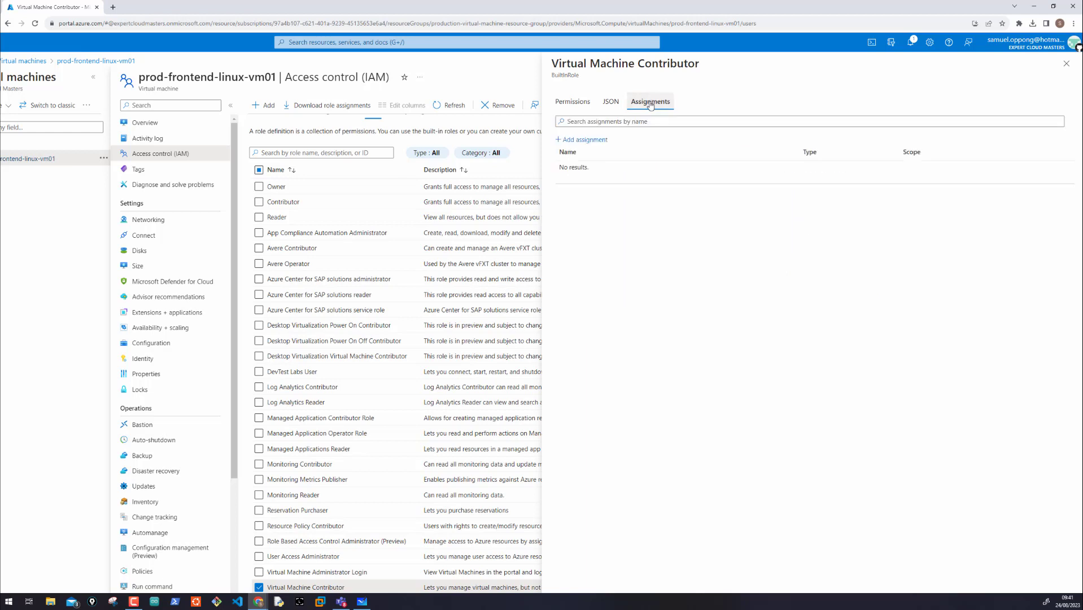
pyautogui.click(596, 141)
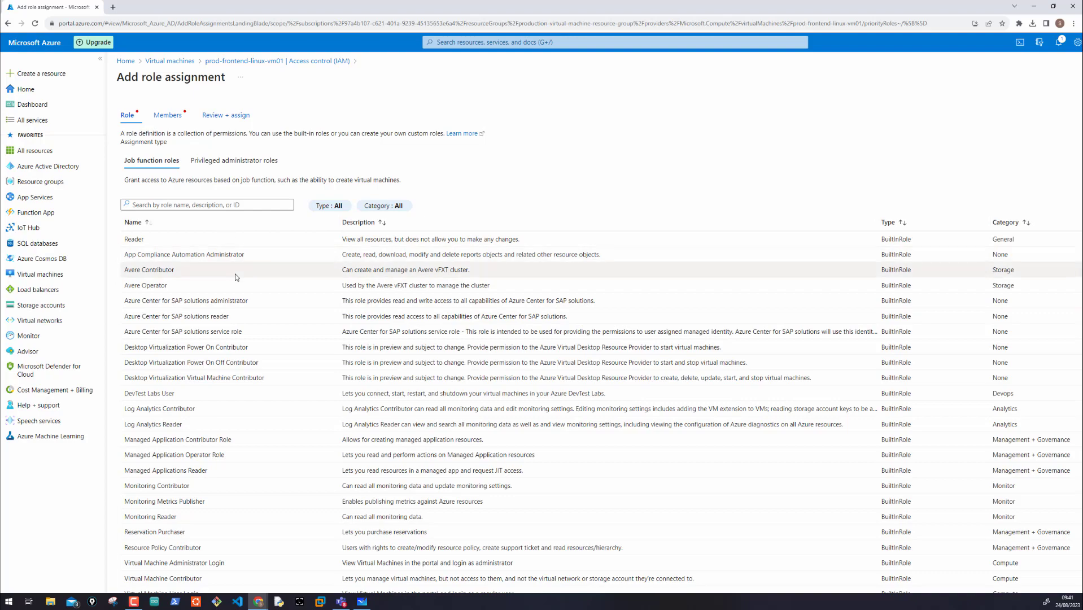
pyautogui.scroll(-2, 236, 277)
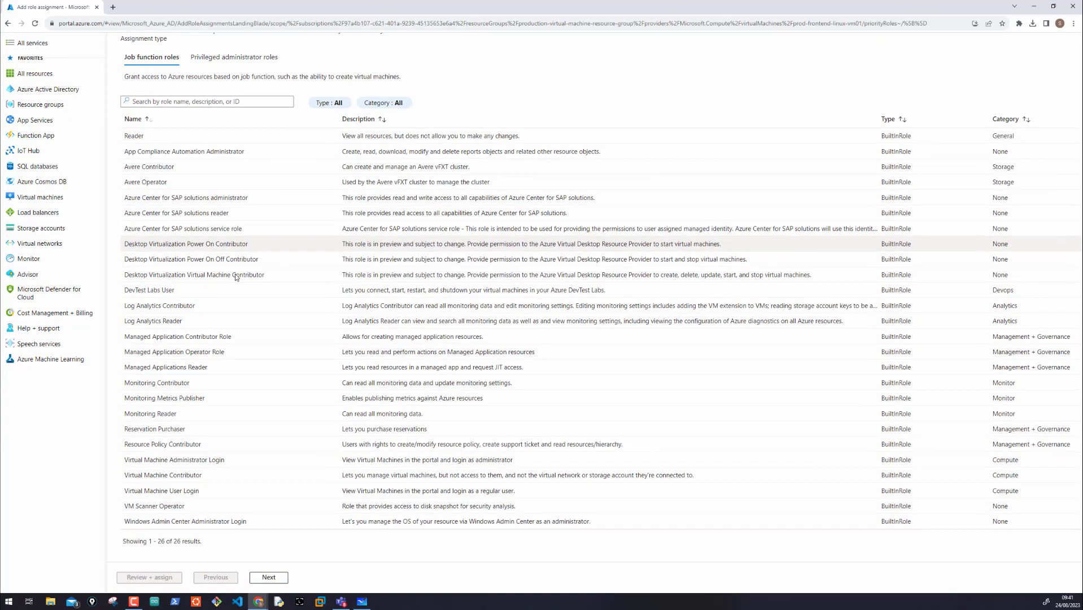
pyautogui.scroll(2, 236, 277)
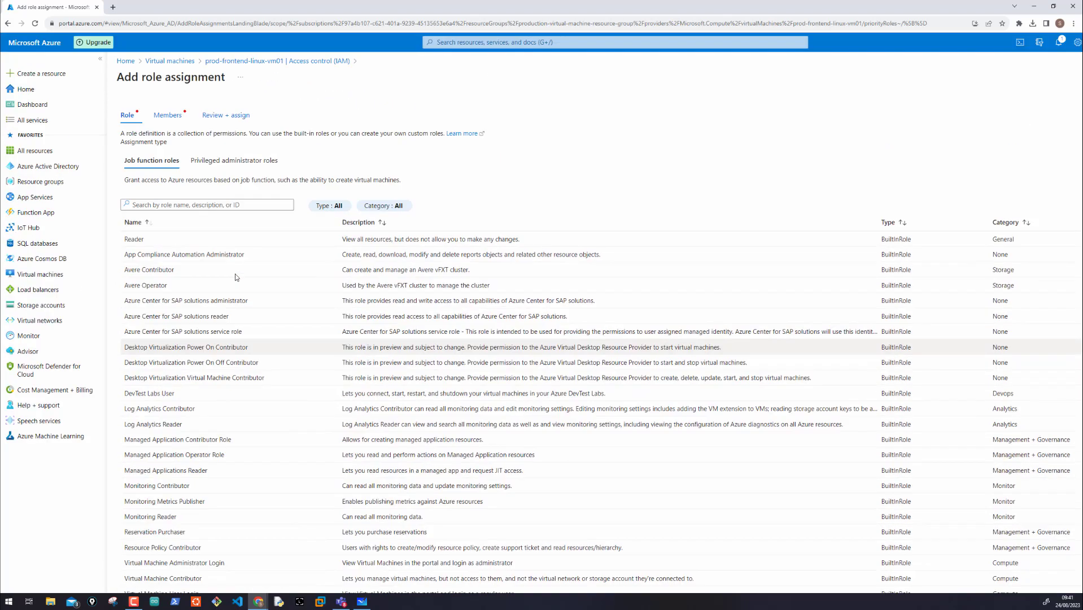
pyautogui.click(240, 62)
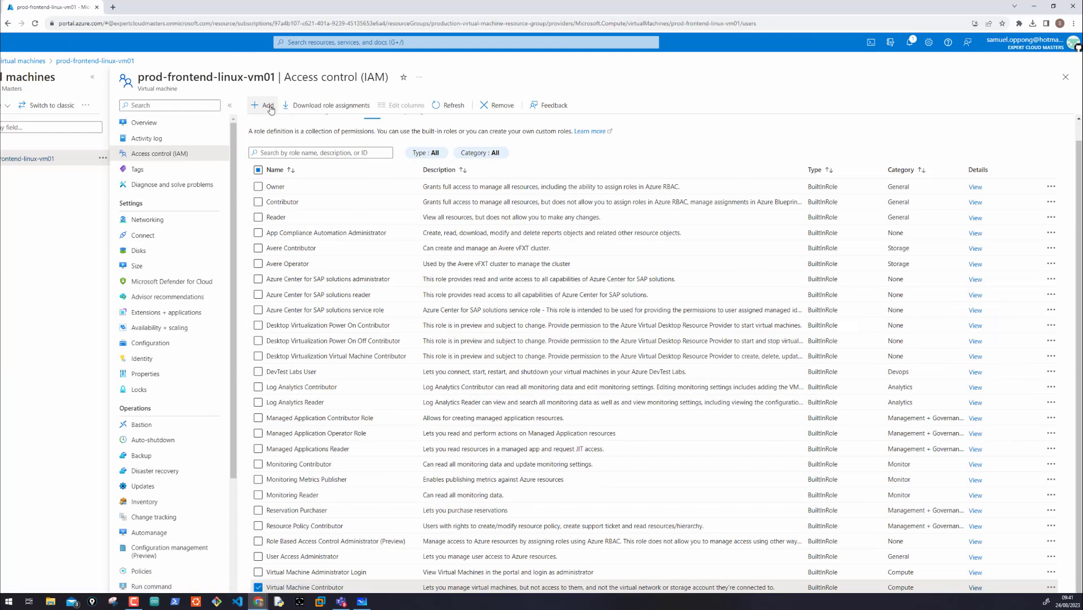
# Step: Start a role assignment on the virtual machine with the Virtual Machine Contributor role and pick the first listed user as a member
pyautogui.click(269, 106)
pyautogui.click(276, 127)
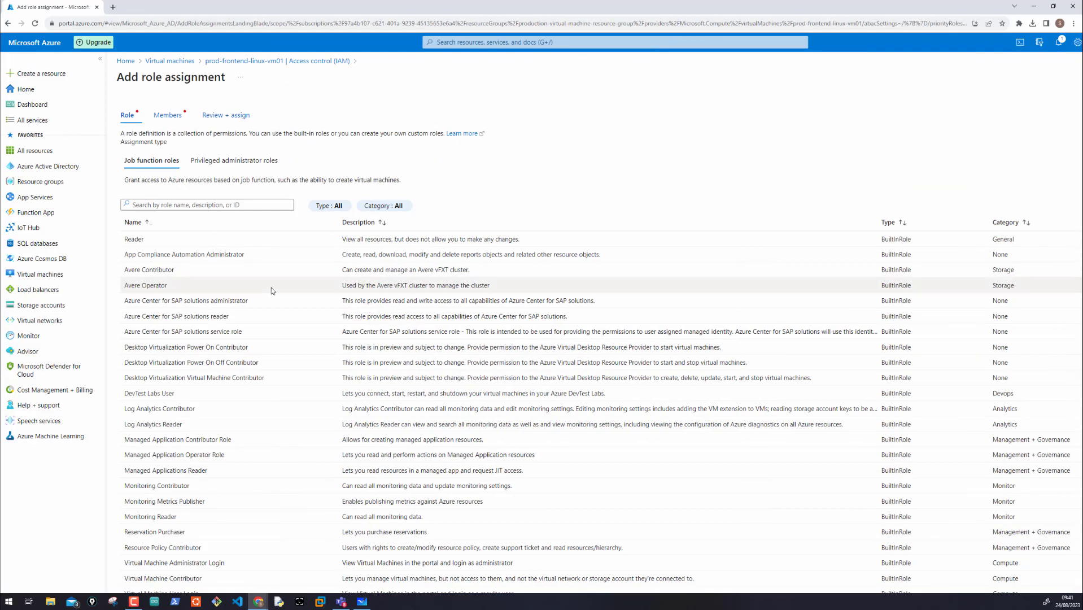
pyautogui.scroll(-2, 271, 287)
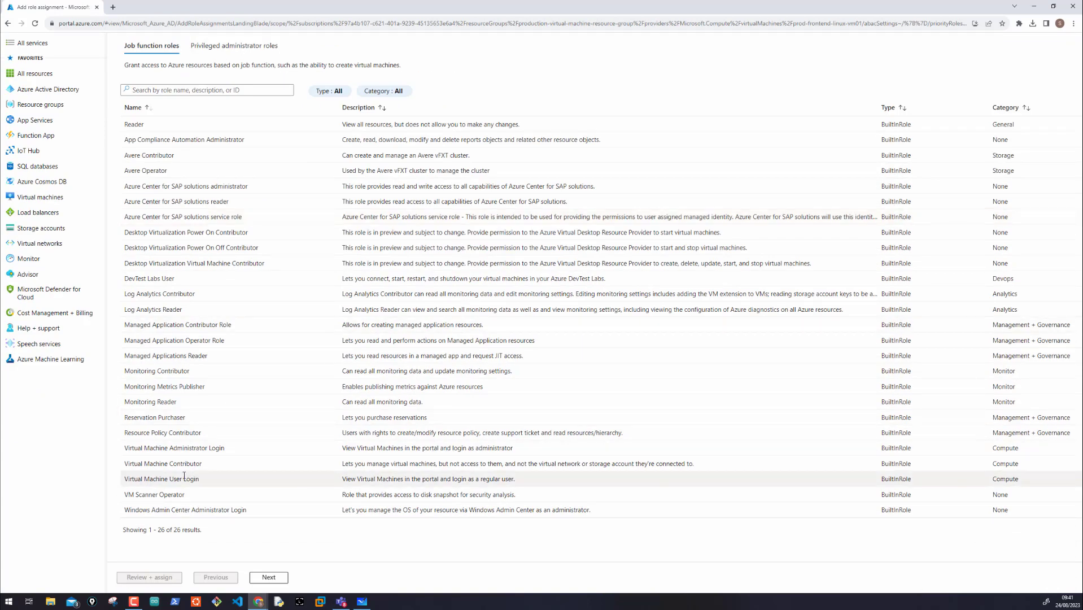
pyautogui.click(180, 464)
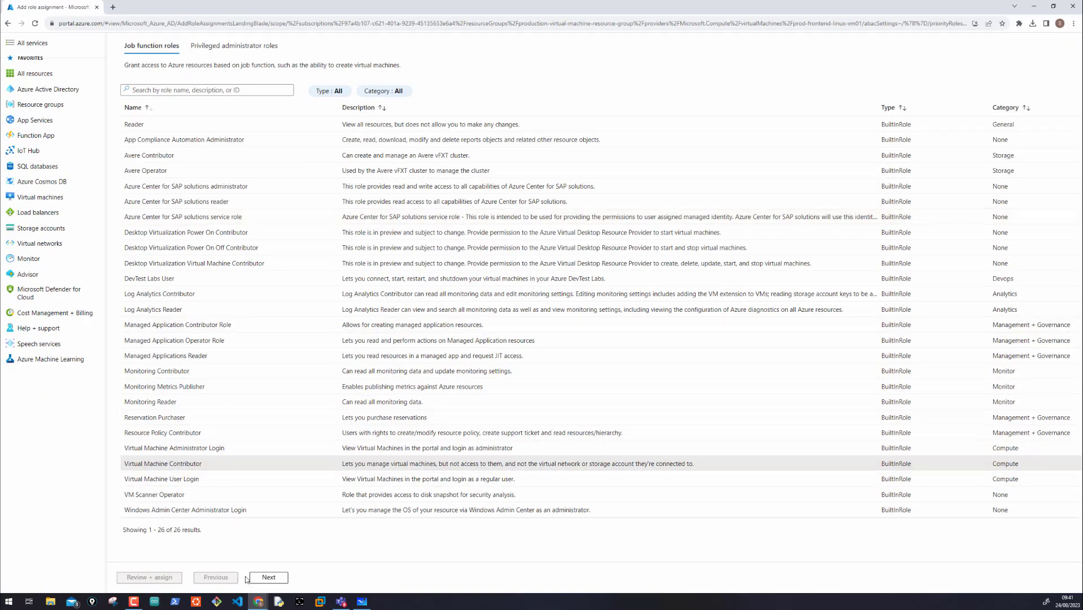
pyautogui.click(268, 577)
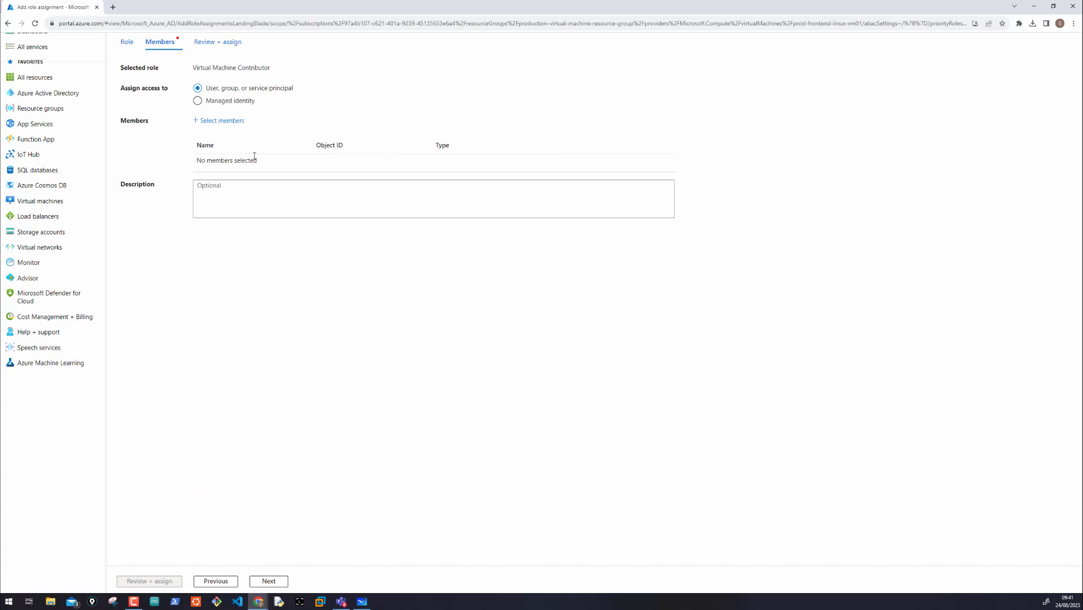
pyautogui.click(228, 121)
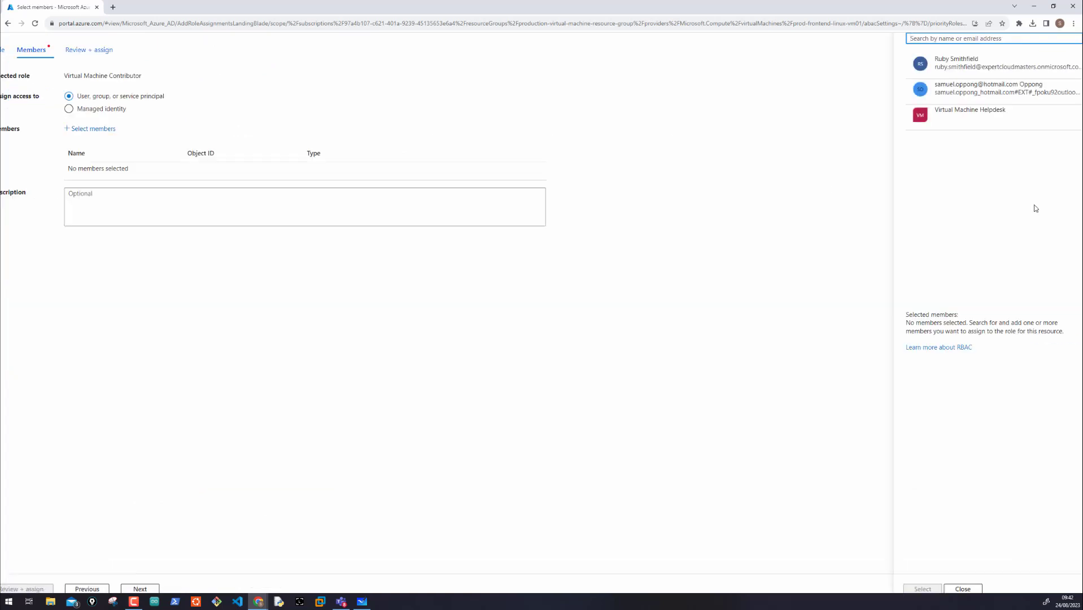
pyautogui.click(963, 63)
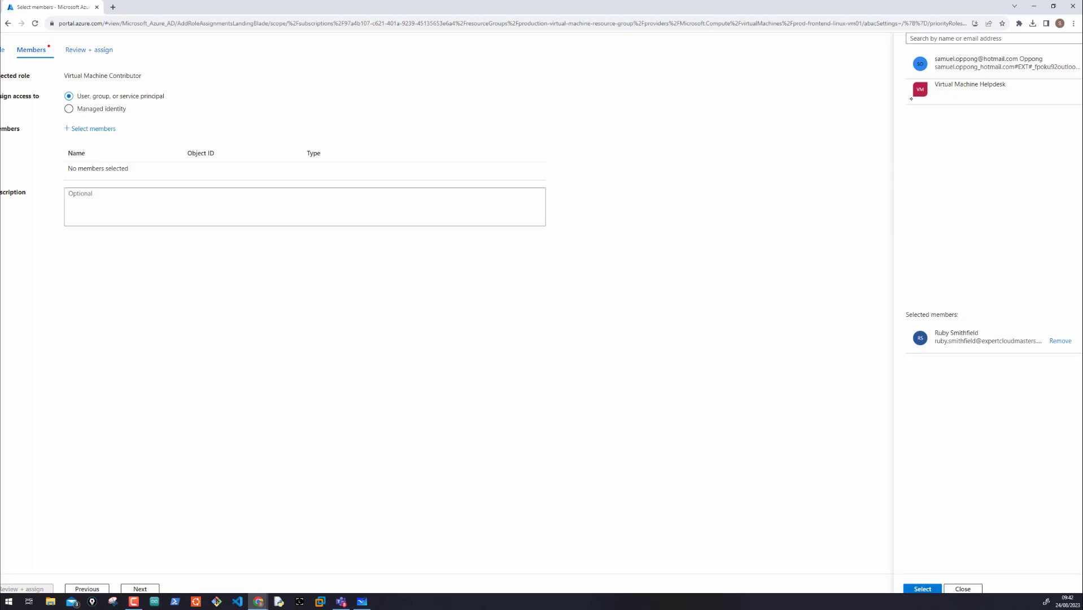
# Step: Circle the Virtual Machine Helpdesk group in pink and draw arrows pointing to it
pyautogui.moveTo(876, 90); pyautogui.dragTo(916, 95)
pyautogui.moveTo(908, 88)
pyautogui.mouseDown()
pyautogui.moveTo(909, 102)
pyautogui.moveTo(994, 106)
pyautogui.moveTo(954, 67)
pyautogui.mouseUp()
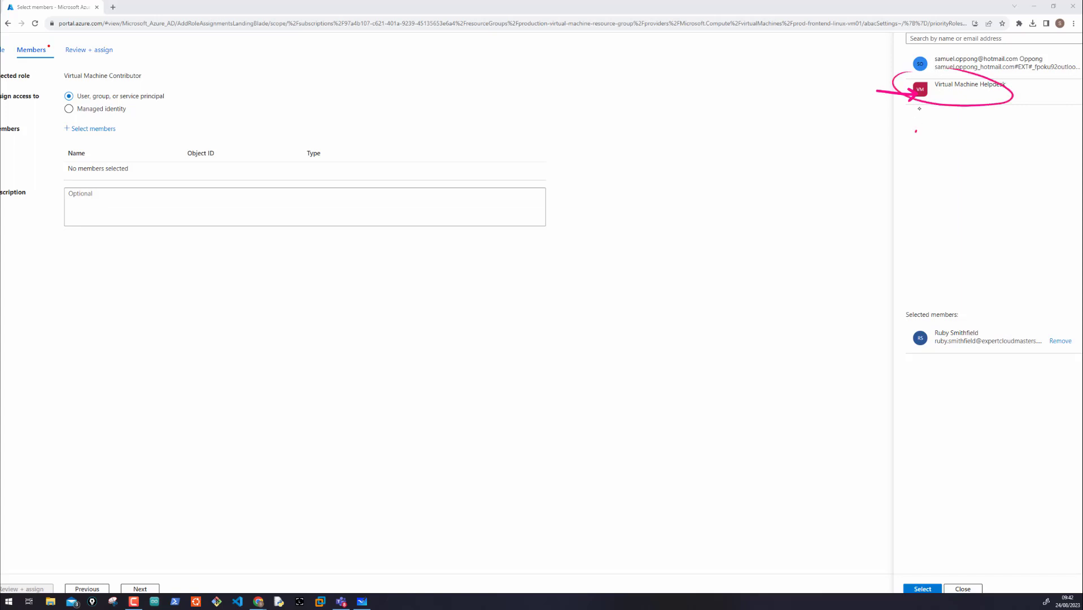
pyautogui.moveTo(919, 109); pyautogui.dragTo(921, 105)
pyautogui.moveTo(912, 114); pyautogui.dragTo(929, 112)
pyautogui.moveTo(954, 156); pyautogui.dragTo(940, 119)
# Step: Sketch a pink box containing five small person figures in the empty area beside the member list, with an arrow pointing to it
pyautogui.moveTo(724, 247)
pyautogui.mouseDown()
pyautogui.moveTo(802, 193)
pyautogui.moveTo(734, 186)
pyautogui.mouseUp()
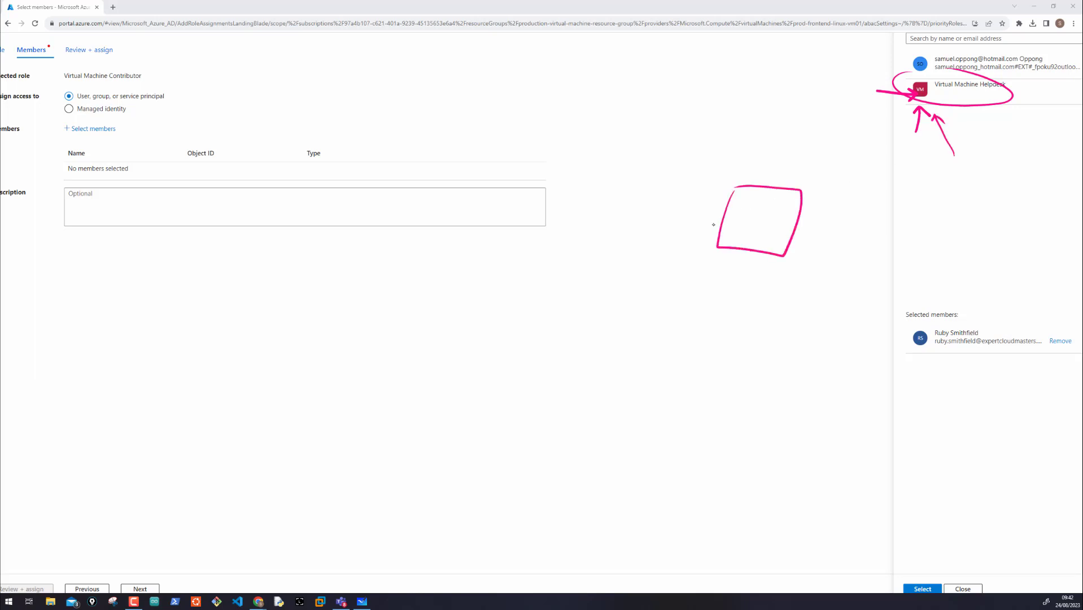
pyautogui.moveTo(714, 224); pyautogui.dragTo(793, 239)
pyautogui.moveTo(738, 204)
pyautogui.mouseDown()
pyautogui.moveTo(738, 216)
pyautogui.moveTo(783, 211)
pyautogui.mouseUp()
pyautogui.moveTo(782, 214)
pyautogui.mouseDown()
pyautogui.moveTo(785, 222)
pyautogui.moveTo(752, 228)
pyautogui.mouseUp()
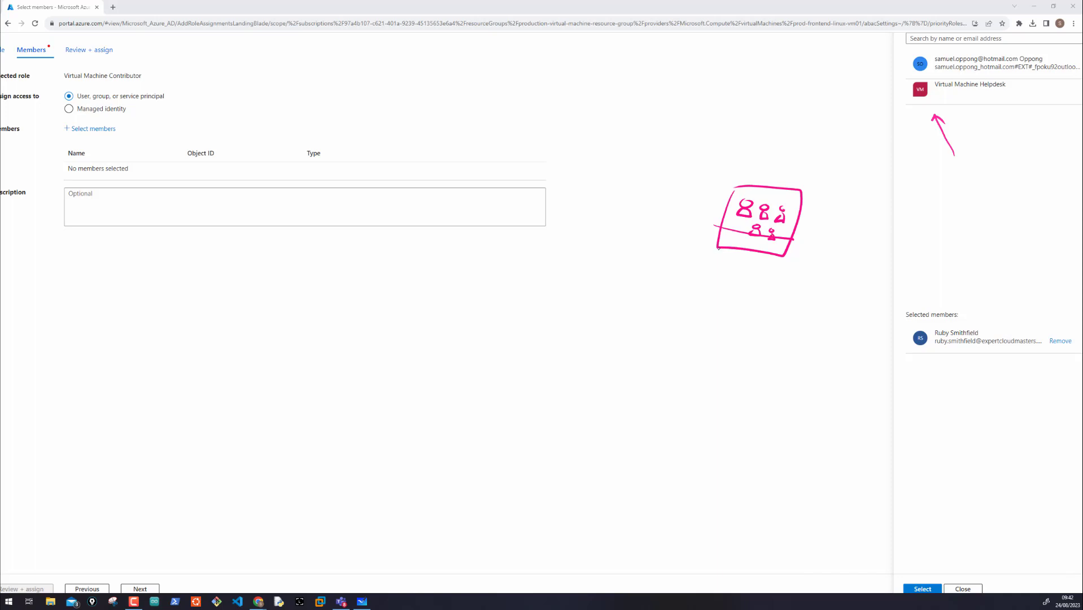
pyautogui.moveTo(651, 209); pyautogui.dragTo(707, 218)
pyautogui.moveTo(700, 214)
pyautogui.mouseDown()
pyautogui.moveTo(713, 242)
pyautogui.moveTo(800, 194)
pyautogui.moveTo(721, 196)
pyautogui.mouseUp()
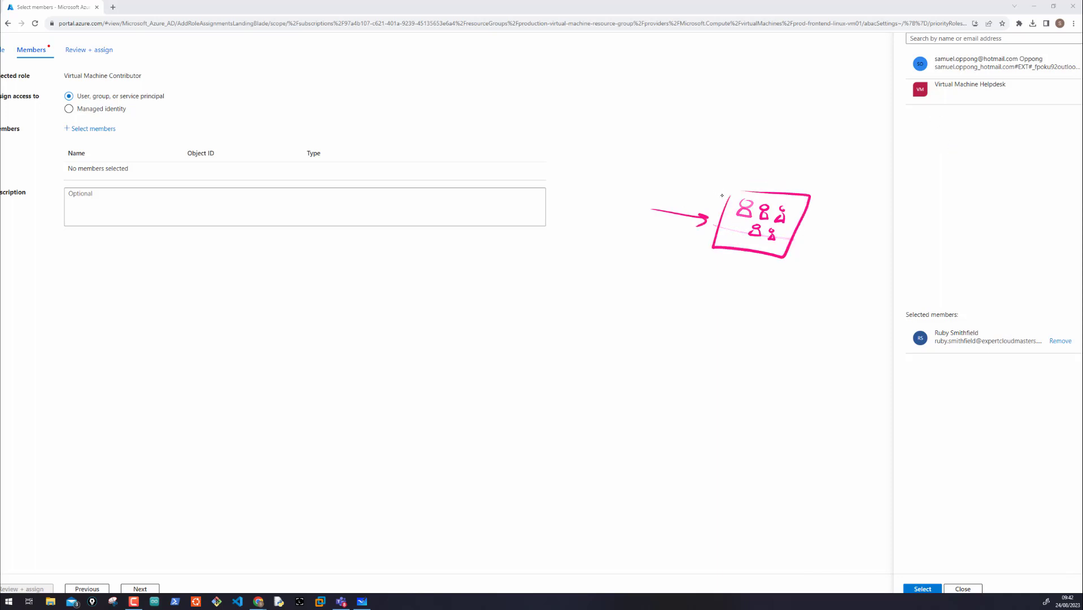
# Step: Circle the option for selecting members in pink and sketch a person figure linked to a box by a line and a curved arrow
pyautogui.moveTo(112, 111); pyautogui.dragTo(101, 114)
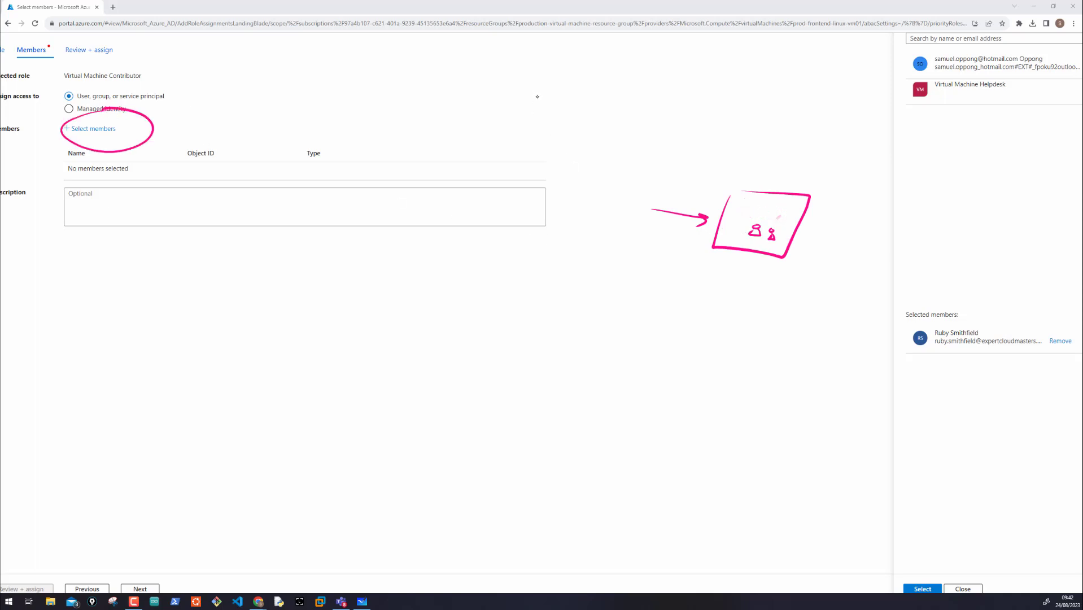
pyautogui.moveTo(525, 90); pyautogui.dragTo(525, 125)
pyautogui.moveTo(569, 101); pyautogui.dragTo(620, 105)
pyautogui.moveTo(638, 97)
pyautogui.mouseDown()
pyautogui.moveTo(636, 126)
pyautogui.moveTo(637, 114)
pyautogui.moveTo(659, 120)
pyautogui.mouseUp()
pyautogui.moveTo(559, 123); pyautogui.dragTo(633, 139)
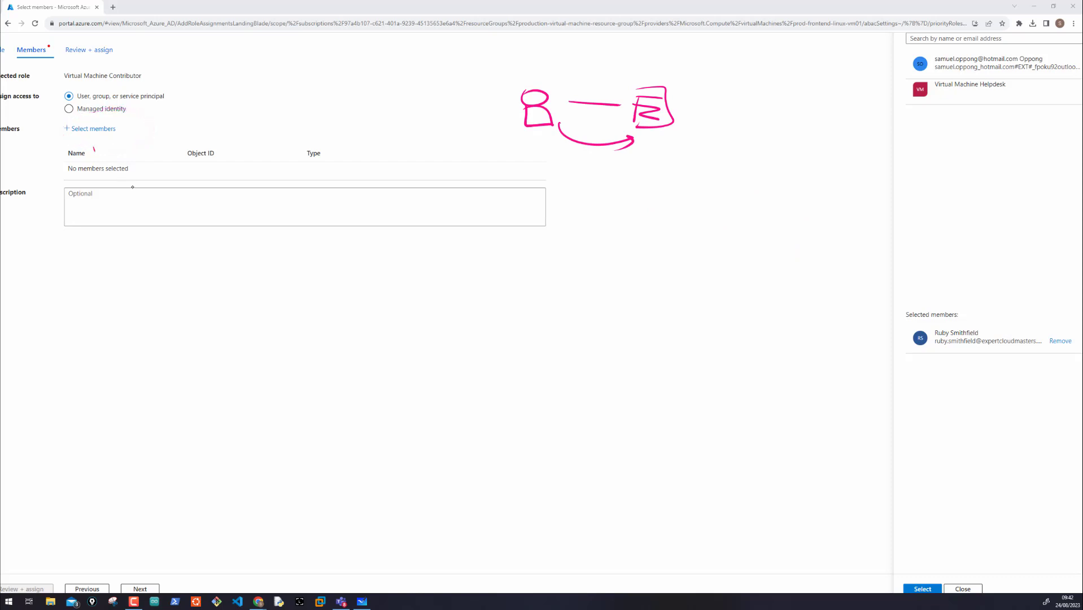
pyautogui.moveTo(94, 148); pyautogui.dragTo(132, 187)
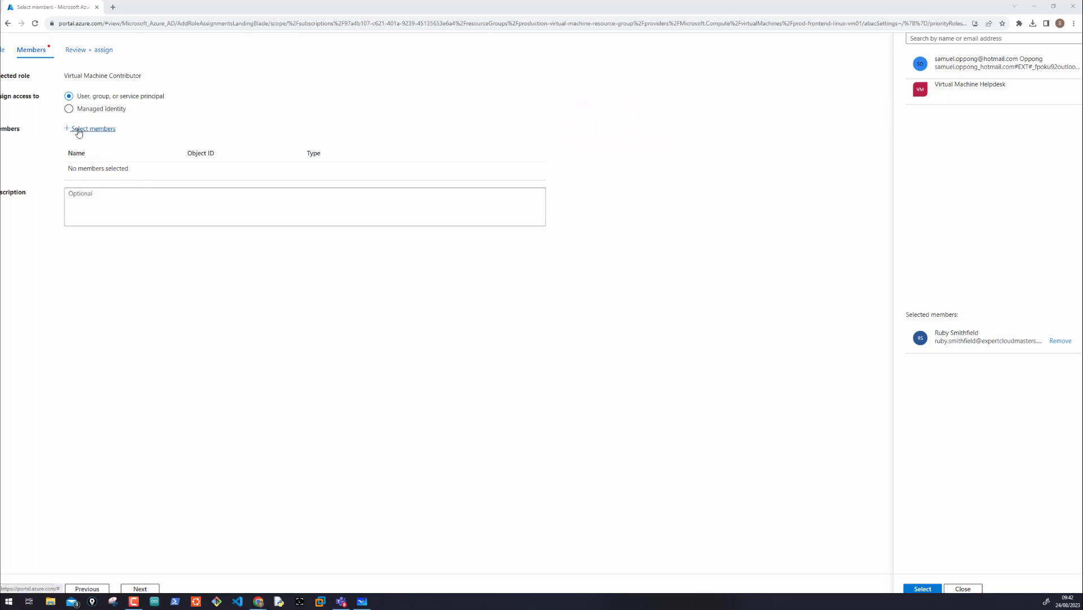
# Step: Keep access assigned to a user, group, or service principal, reopen the member selection and confirm the first listed user as the member
pyautogui.hscroll(-2, 153, 114)
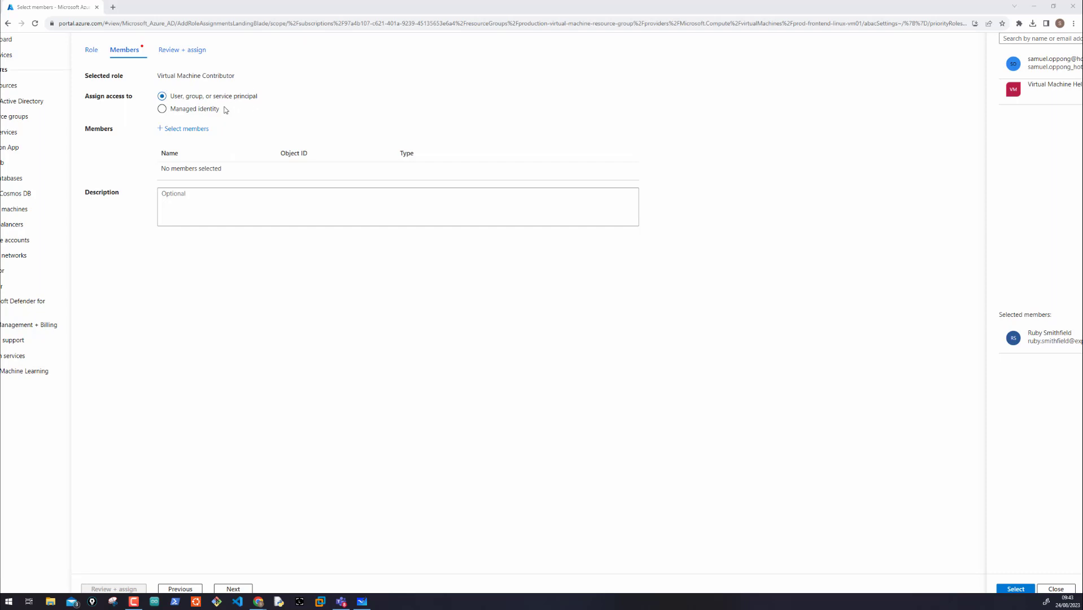
pyautogui.click(163, 110)
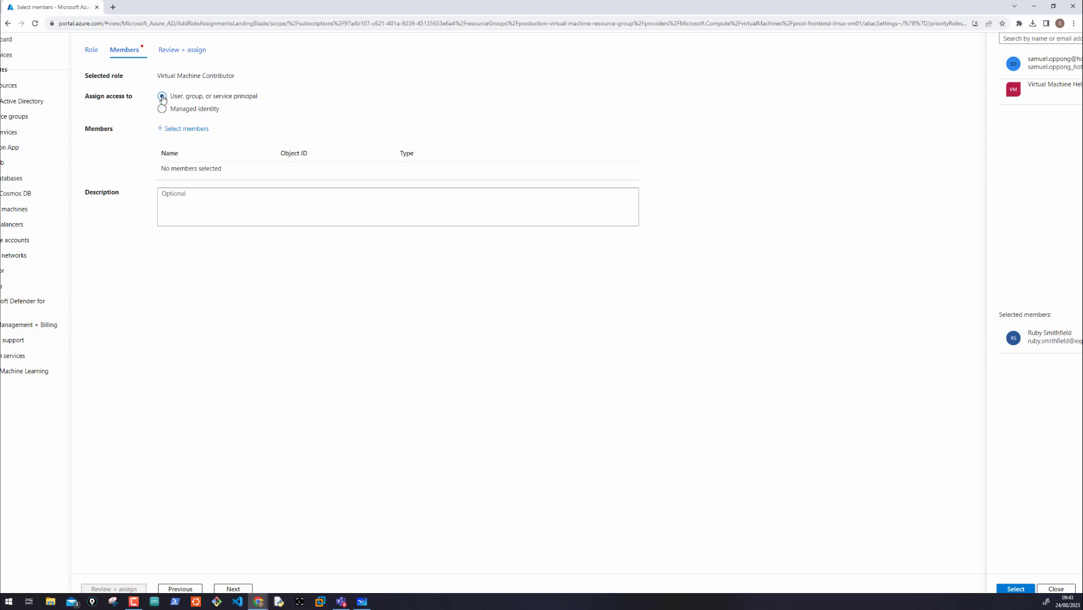
pyautogui.click(186, 129)
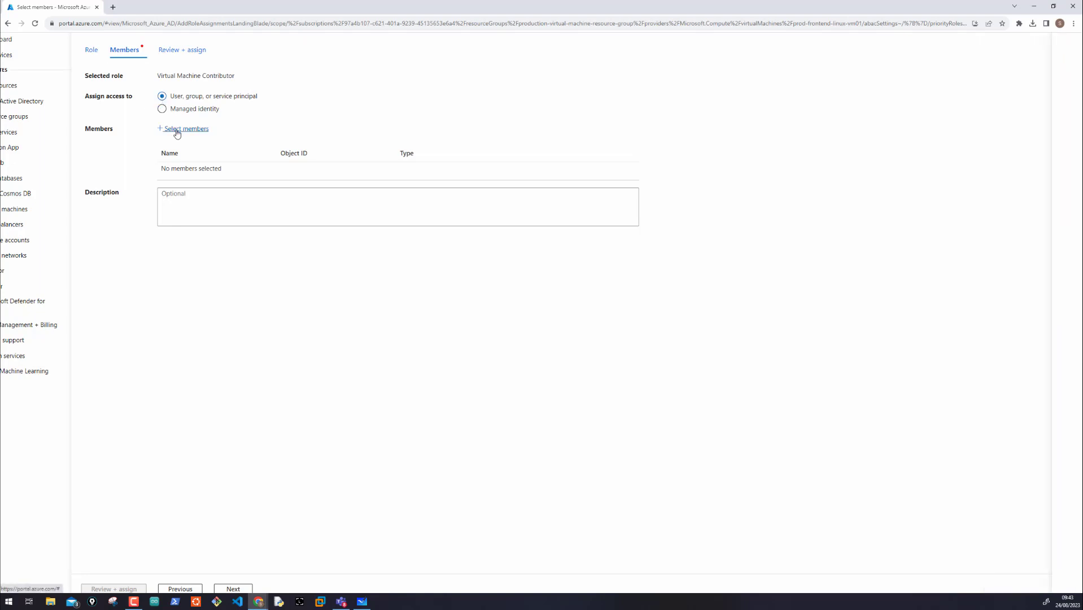
pyautogui.click(989, 65)
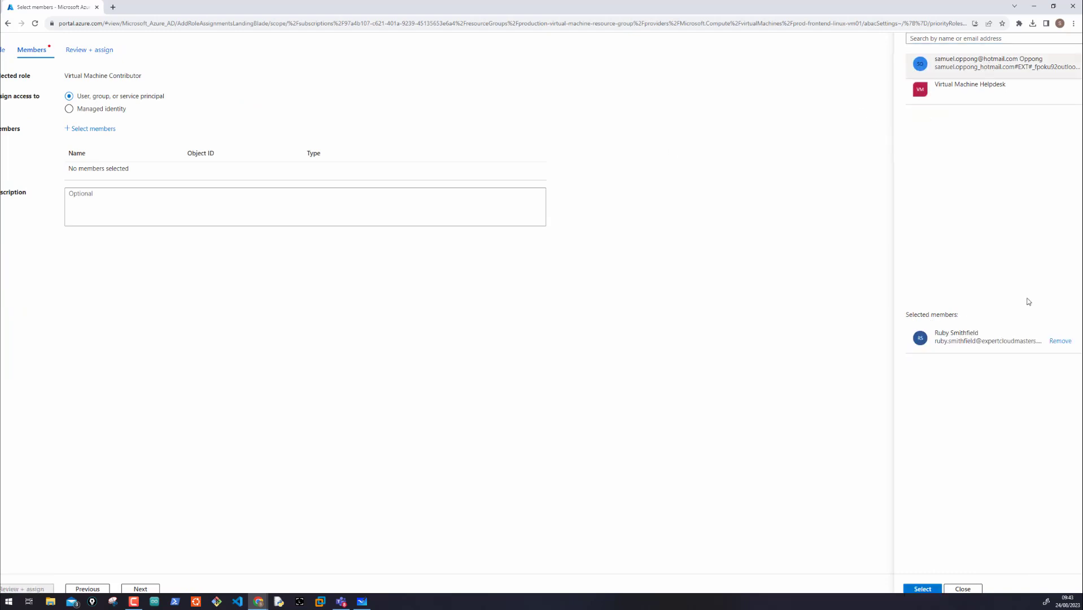
pyautogui.scroll(-1, 926, 579)
pyautogui.click(922, 577)
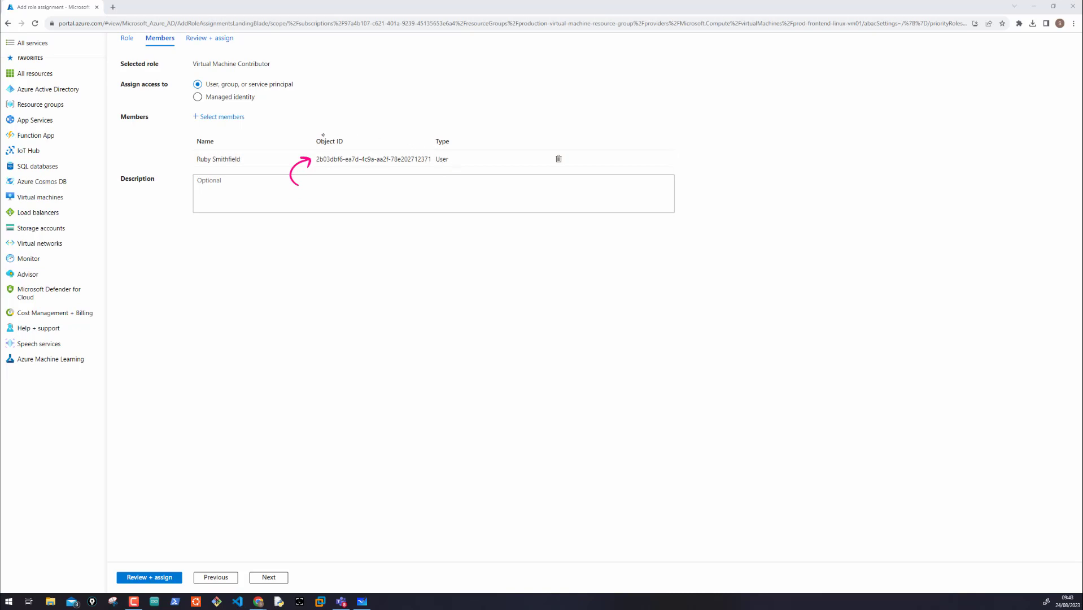
# Step: Circle the Object ID heading in pink and sketch a tall box with horizontal lines inside it beside the members table
pyautogui.moveTo(323, 135)
pyautogui.mouseDown()
pyautogui.moveTo(326, 153)
pyautogui.moveTo(328, 129)
pyautogui.mouseUp()
pyautogui.moveTo(607, 106); pyautogui.dragTo(599, 228)
pyautogui.moveTo(615, 107)
pyautogui.mouseDown()
pyautogui.moveTo(715, 113)
pyautogui.moveTo(630, 214)
pyautogui.mouseUp()
pyautogui.moveTo(603, 136); pyautogui.dragTo(692, 141)
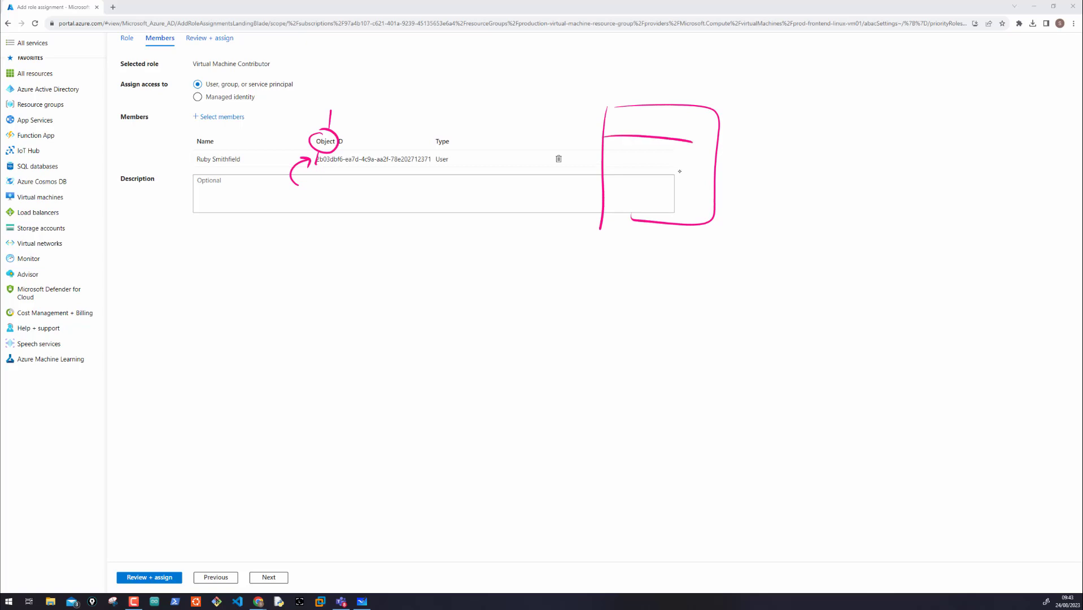
pyautogui.moveTo(599, 165); pyautogui.dragTo(694, 168)
pyautogui.moveTo(619, 183)
pyautogui.mouseDown()
pyautogui.moveTo(690, 191)
pyautogui.moveTo(666, 205)
pyautogui.mouseUp()
# Step: Circle the ID part of the heading, add an arrow to the member's object ID and handwrite its first characters below in pink
pyautogui.moveTo(333, 132)
pyautogui.mouseDown()
pyautogui.moveTo(332, 148)
pyautogui.moveTo(356, 159)
pyautogui.moveTo(344, 194)
pyautogui.moveTo(424, 197)
pyautogui.mouseUp()
pyautogui.moveTo(429, 188); pyautogui.dragTo(476, 194)
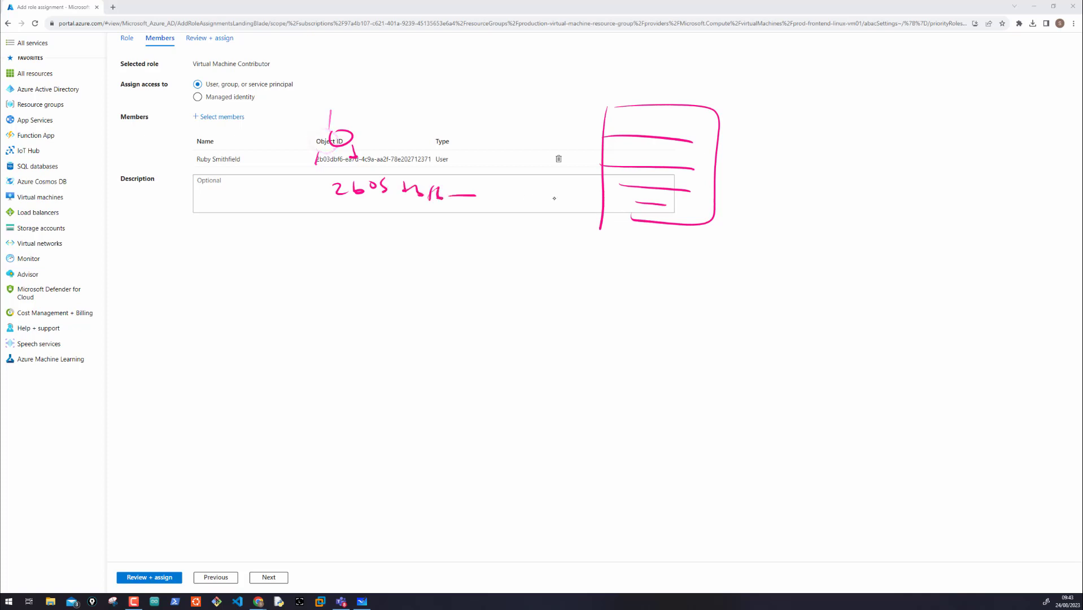
pyautogui.moveTo(315, 155)
pyautogui.mouseDown()
pyautogui.moveTo(336, 171)
pyautogui.moveTo(308, 152)
pyautogui.mouseUp()
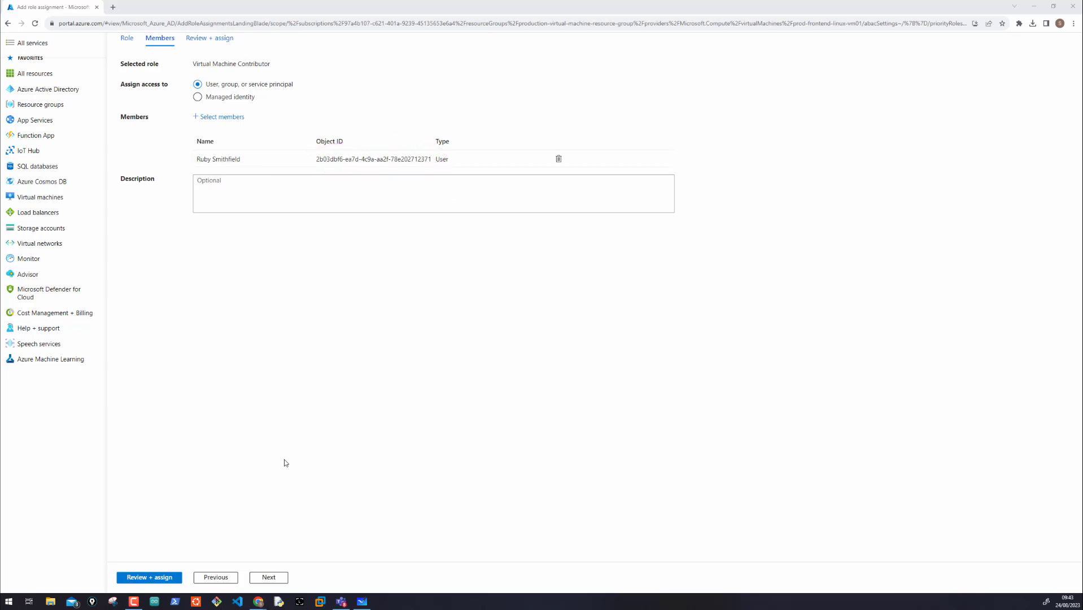
# Step: Proceed to the review of the role assignment and circle the Virtual Machine Contributor role and the Scope label in pink
pyautogui.click(270, 577)
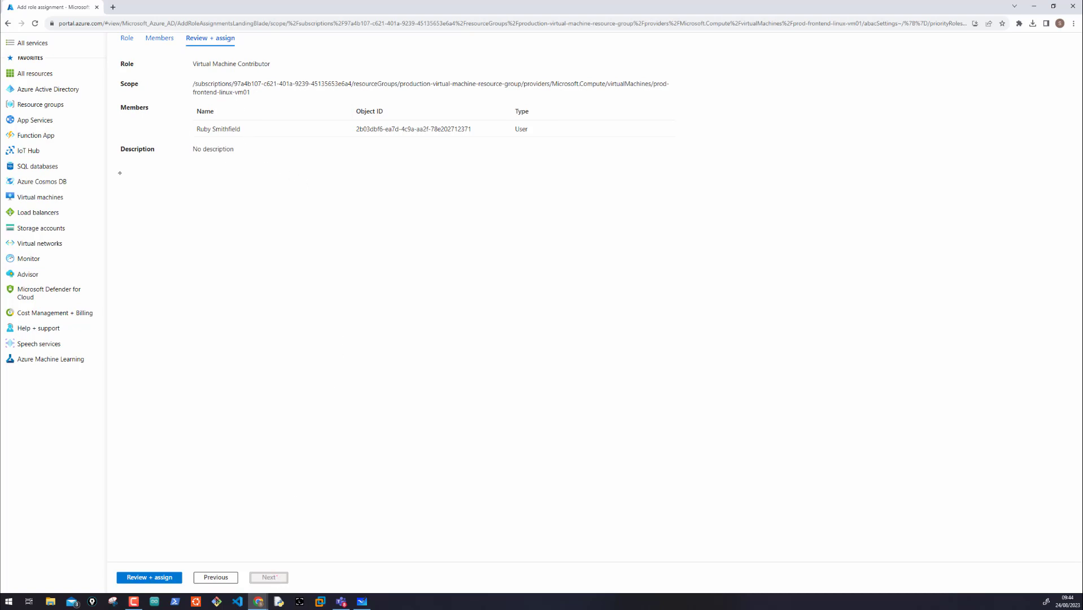
pyautogui.moveTo(193, 56)
pyautogui.mouseDown()
pyautogui.moveTo(220, 79)
pyautogui.moveTo(188, 60)
pyautogui.mouseUp()
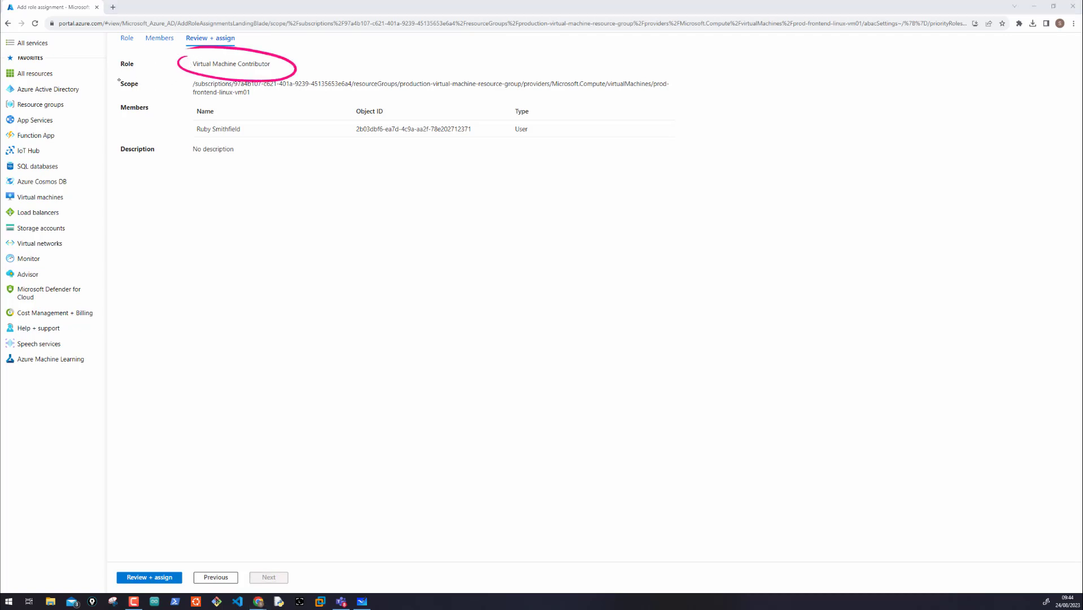
pyautogui.moveTo(119, 80)
pyautogui.mouseDown()
pyautogui.moveTo(158, 89)
pyautogui.moveTo(118, 74)
pyautogui.mouseUp()
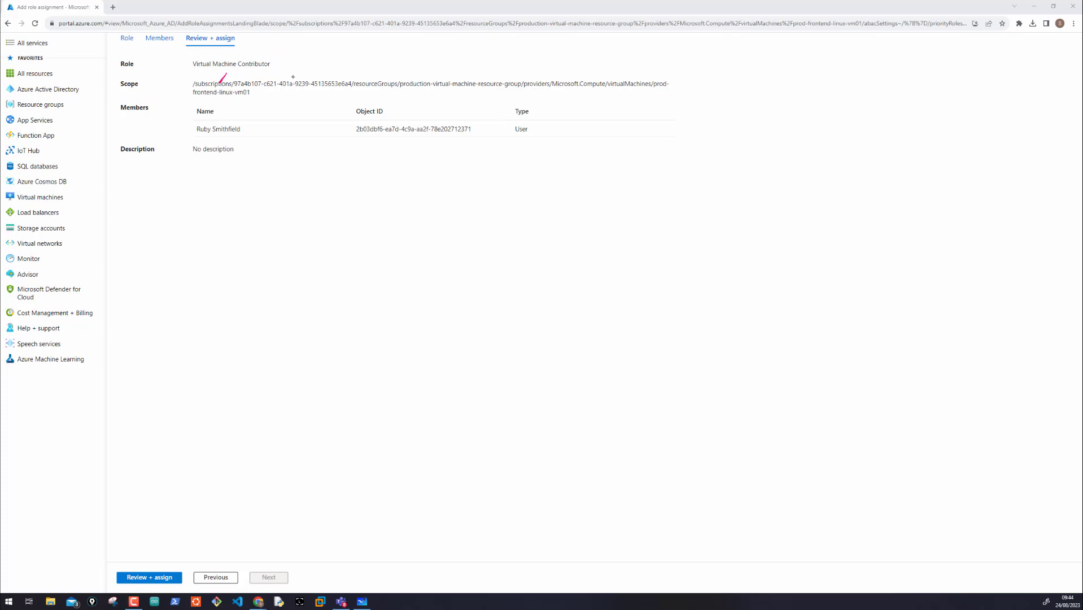
# Step: Mark the resource group parts of the scope path in pink and circle Microsoft.Compute, virtualMachines and prod-frontend-linux-vm01
pyautogui.moveTo(323, 85); pyautogui.dragTo(331, 72)
pyautogui.moveTo(476, 71); pyautogui.dragTo(466, 89)
pyautogui.moveTo(591, 91)
pyautogui.mouseDown()
pyautogui.moveTo(561, 72)
pyautogui.moveTo(619, 72)
pyautogui.moveTo(626, 93)
pyautogui.moveTo(669, 94)
pyautogui.moveTo(671, 75)
pyautogui.mouseUp()
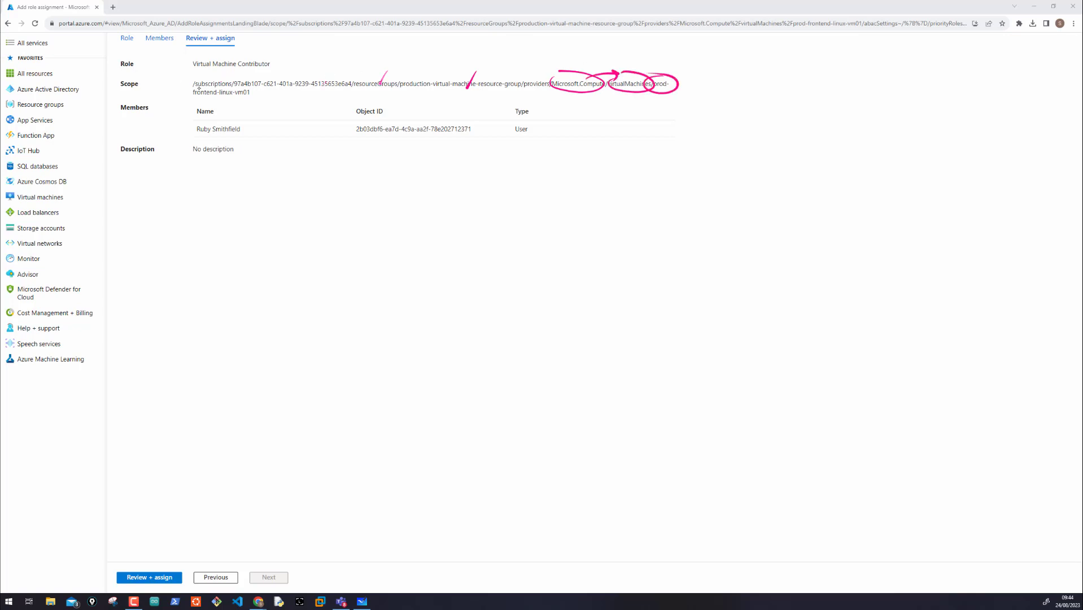
pyautogui.moveTo(194, 86)
pyautogui.mouseDown()
pyautogui.moveTo(238, 99)
pyautogui.moveTo(199, 89)
pyautogui.mouseUp()
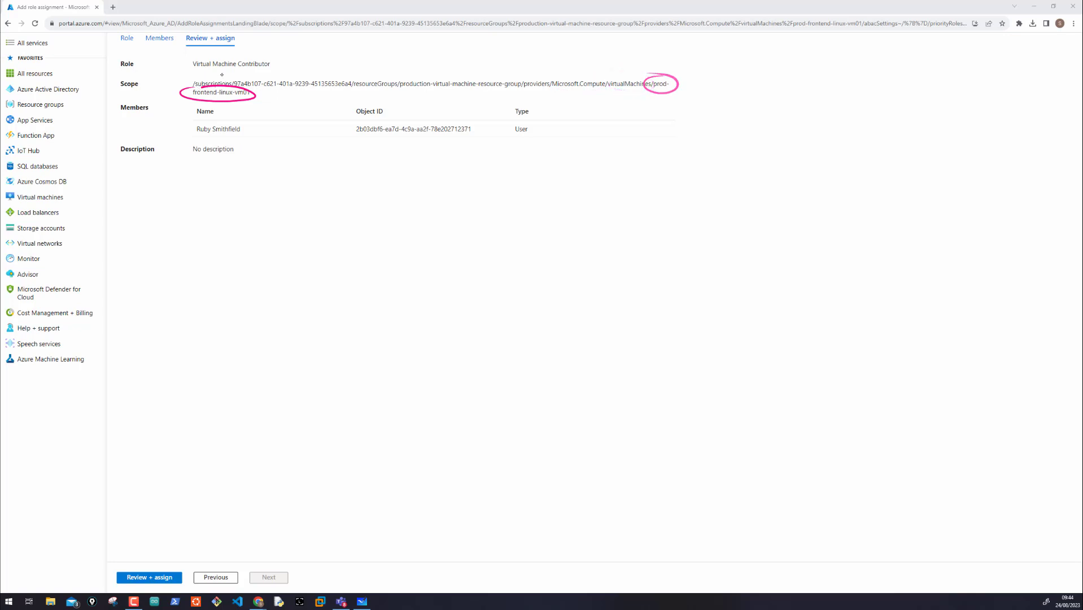
# Step: Draw pink slashes across the subscription and resource group parts of the scope path and circle the prod-frontend-linux-vm01 name again
pyautogui.moveTo(225, 66); pyautogui.dragTo(207, 96)
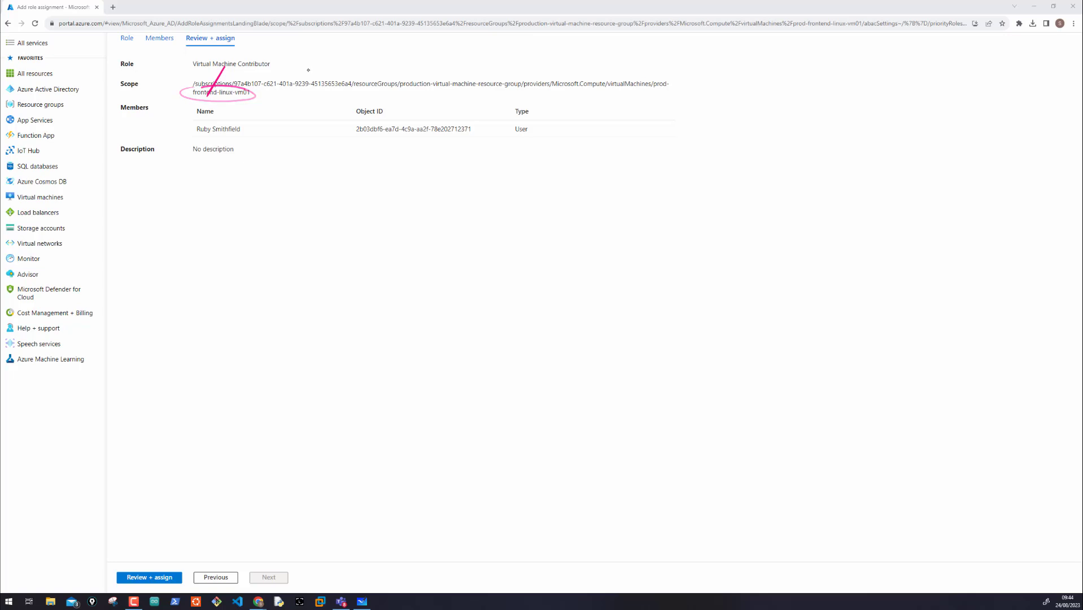
pyautogui.moveTo(308, 70); pyautogui.dragTo(289, 97)
pyautogui.moveTo(382, 70); pyautogui.dragTo(360, 106)
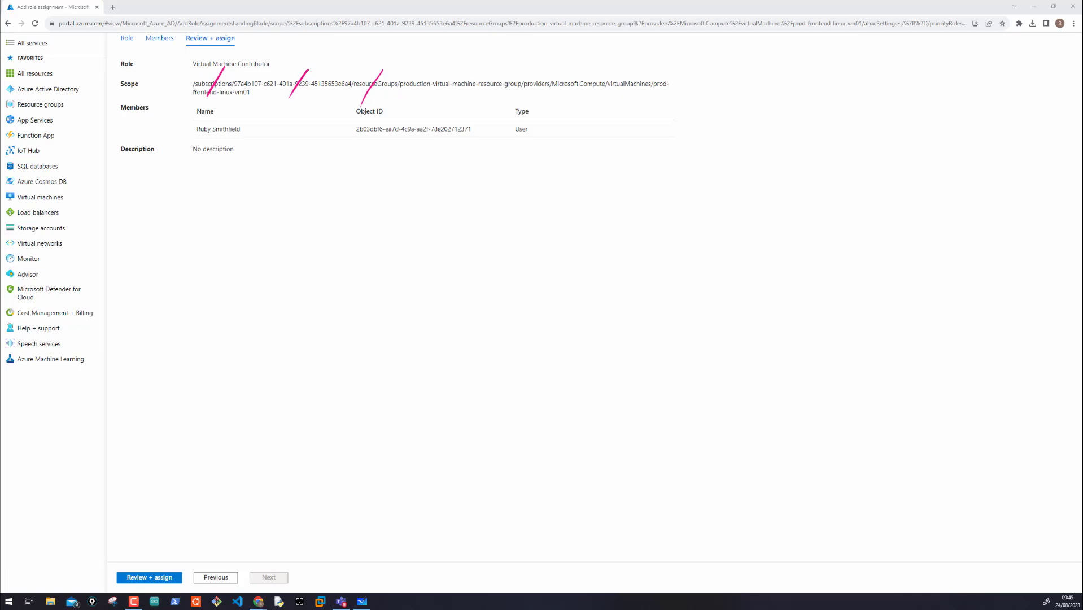
pyautogui.moveTo(649, 88); pyautogui.dragTo(624, 71)
pyautogui.moveTo(195, 90); pyautogui.dragTo(234, 80)
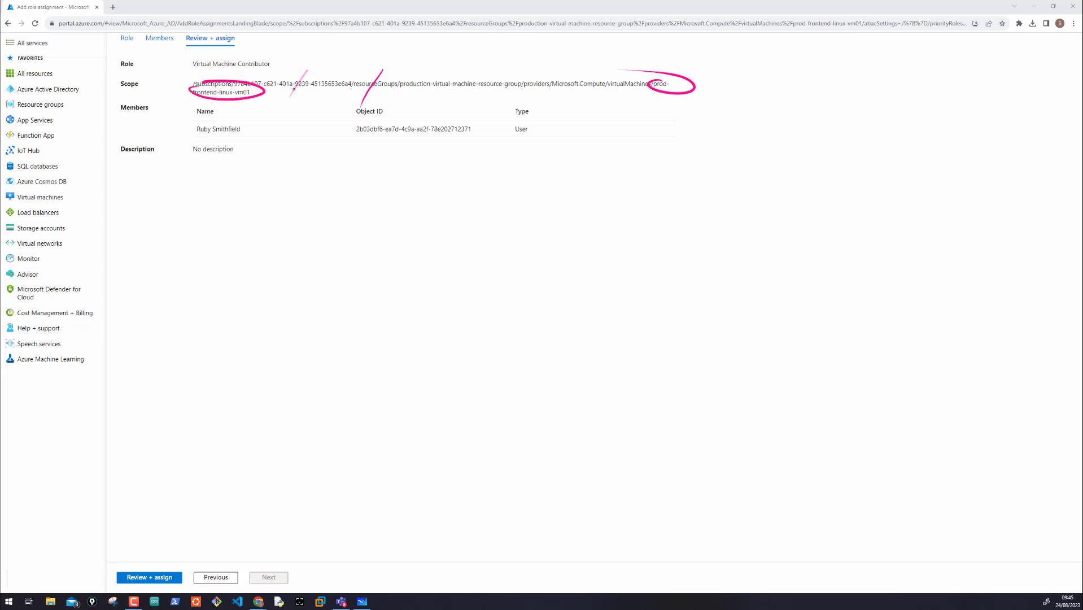
# Step: Sketch a vertical chain of four linked pink boxes in the empty area, with a person figure and an arrow pointing to the lowest box
pyautogui.moveTo(793, 93)
pyautogui.mouseDown()
pyautogui.moveTo(840, 116)
pyautogui.moveTo(807, 87)
pyautogui.moveTo(794, 90)
pyautogui.moveTo(811, 137)
pyautogui.moveTo(875, 162)
pyautogui.moveTo(808, 137)
pyautogui.moveTo(825, 189)
pyautogui.moveTo(869, 213)
pyautogui.moveTo(808, 184)
pyautogui.moveTo(823, 245)
pyautogui.moveTo(877, 270)
pyautogui.mouseUp()
pyautogui.moveTo(811, 237)
pyautogui.mouseDown()
pyautogui.moveTo(876, 270)
pyautogui.moveTo(824, 322)
pyautogui.moveTo(824, 290)
pyautogui.mouseUp()
pyautogui.moveTo(763, 304)
pyautogui.mouseDown()
pyautogui.moveTo(802, 310)
pyautogui.moveTo(789, 323)
pyautogui.mouseUp()
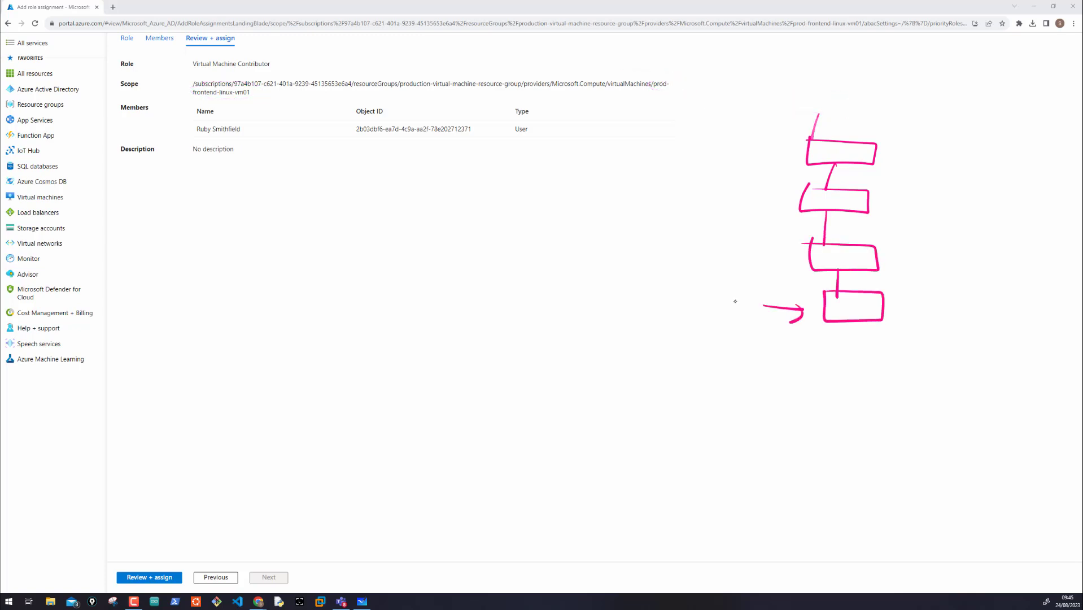
pyautogui.moveTo(733, 298); pyautogui.dragTo(716, 324)
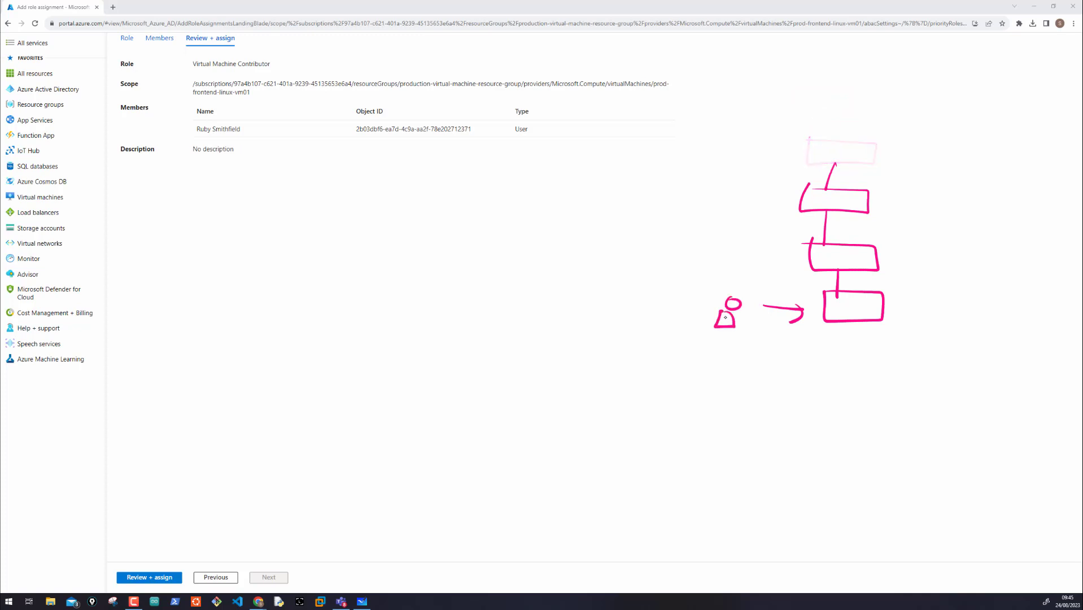
# Step: Sketch a large pink box containing a small circled box, with one arrow pointing to each of them
pyautogui.moveTo(829, 85); pyautogui.dragTo(921, 95)
pyautogui.moveTo(856, 113)
pyautogui.mouseDown()
pyautogui.moveTo(857, 124)
pyautogui.moveTo(855, 115)
pyautogui.mouseUp()
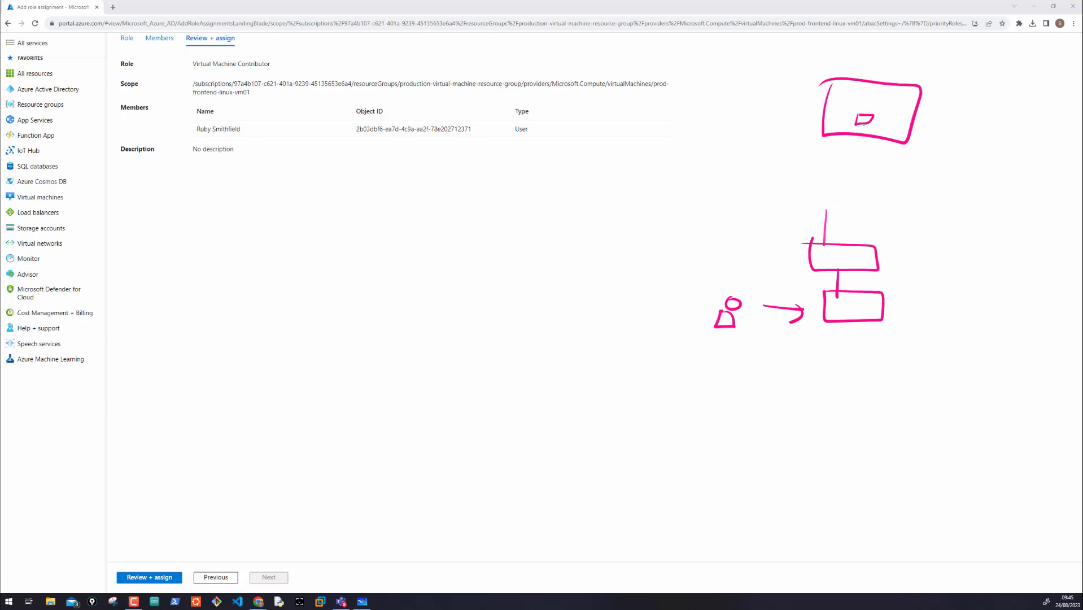
pyautogui.moveTo(865, 154); pyautogui.dragTo(875, 172)
pyautogui.moveTo(858, 131); pyautogui.dragTo(860, 130)
pyautogui.moveTo(856, 140)
pyautogui.mouseDown()
pyautogui.moveTo(860, 129)
pyautogui.moveTo(870, 140)
pyautogui.moveTo(855, 114)
pyautogui.mouseUp()
pyautogui.moveTo(786, 101); pyautogui.dragTo(817, 106)
pyautogui.moveTo(811, 100); pyautogui.dragTo(812, 112)
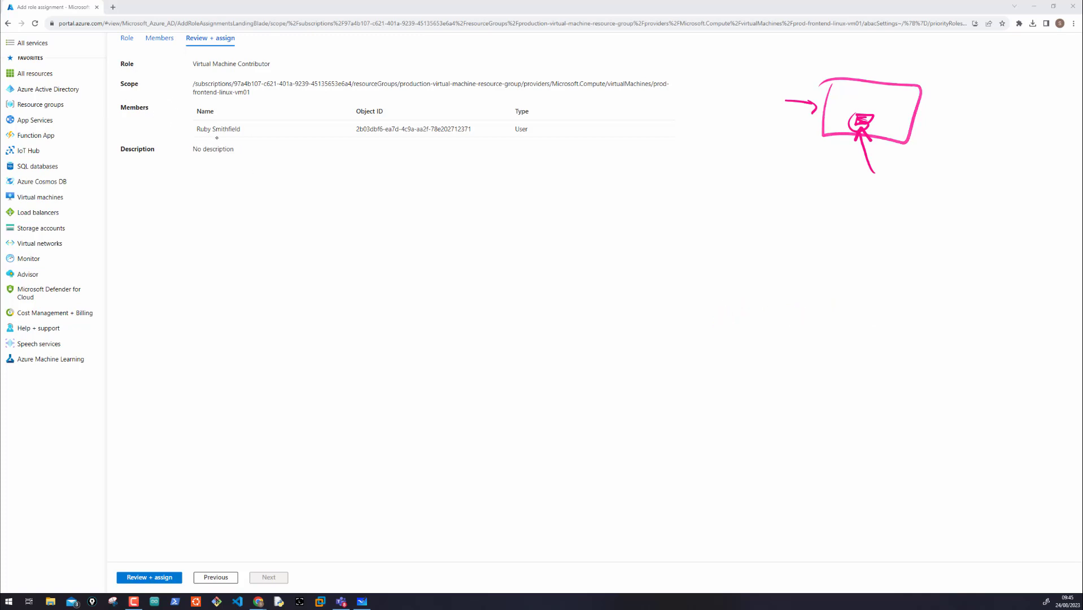
# Step: Draw pink arrows on both sides of the member's name and circle the empty description
pyautogui.moveTo(180, 128); pyautogui.dragTo(191, 132)
pyautogui.moveTo(185, 127); pyautogui.dragTo(185, 134)
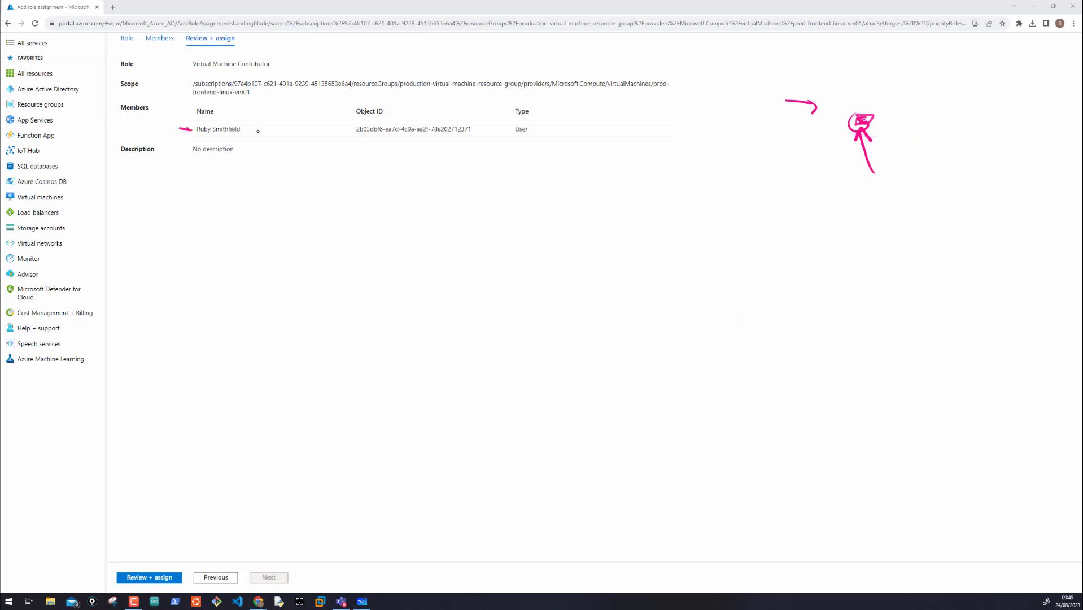
pyautogui.moveTo(250, 131); pyautogui.dragTo(266, 136)
pyautogui.moveTo(192, 144)
pyautogui.mouseDown()
pyautogui.moveTo(263, 159)
pyautogui.moveTo(187, 143)
pyautogui.mouseUp()
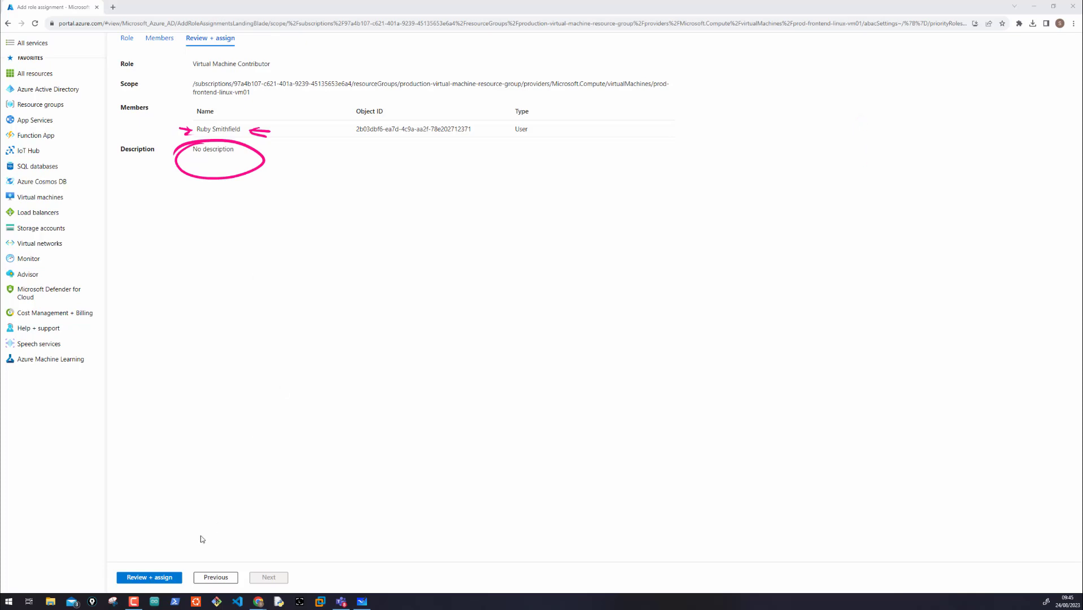
# Step: Submit the Virtual Machine Contributor role assignment, read its entry in the notifications and close them
pyautogui.click(166, 578)
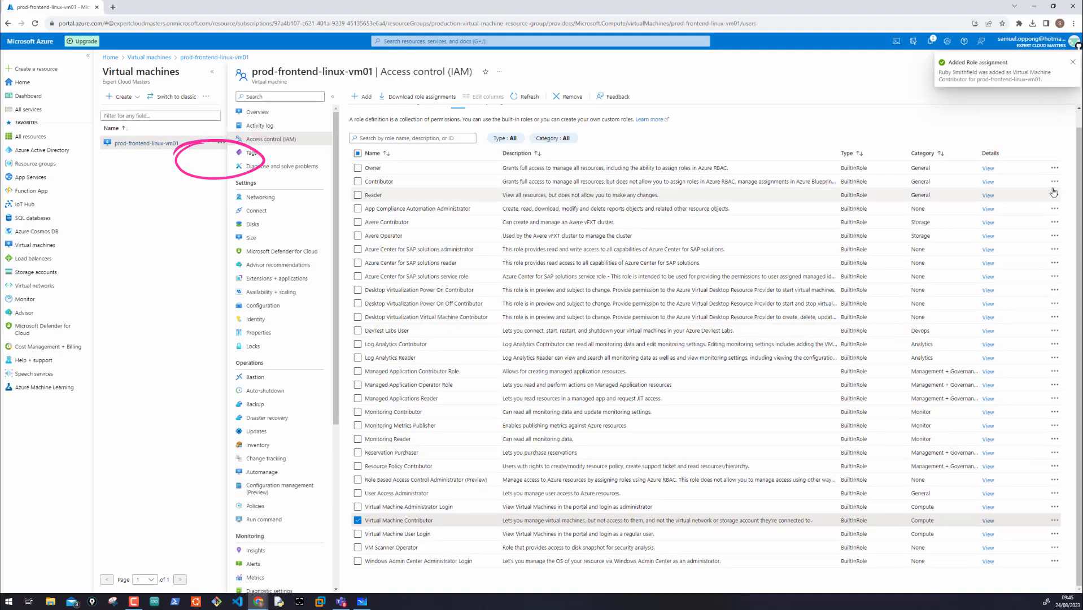
pyautogui.click(929, 47)
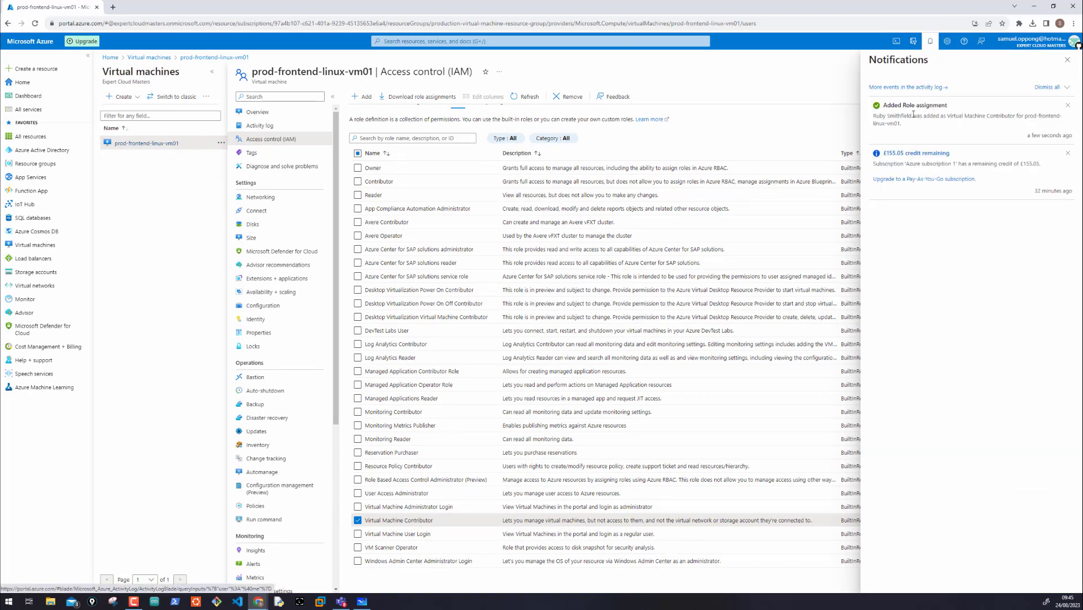
pyautogui.scroll(5, 913, 114)
pyautogui.hscroll(3, 984, 142)
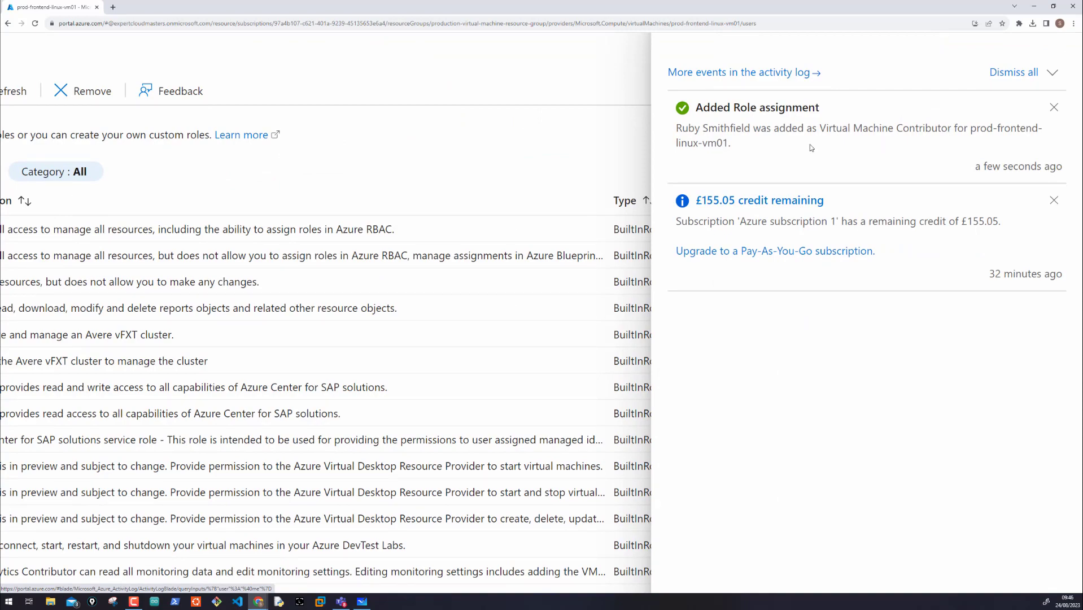
pyautogui.hscroll(-6, 809, 145)
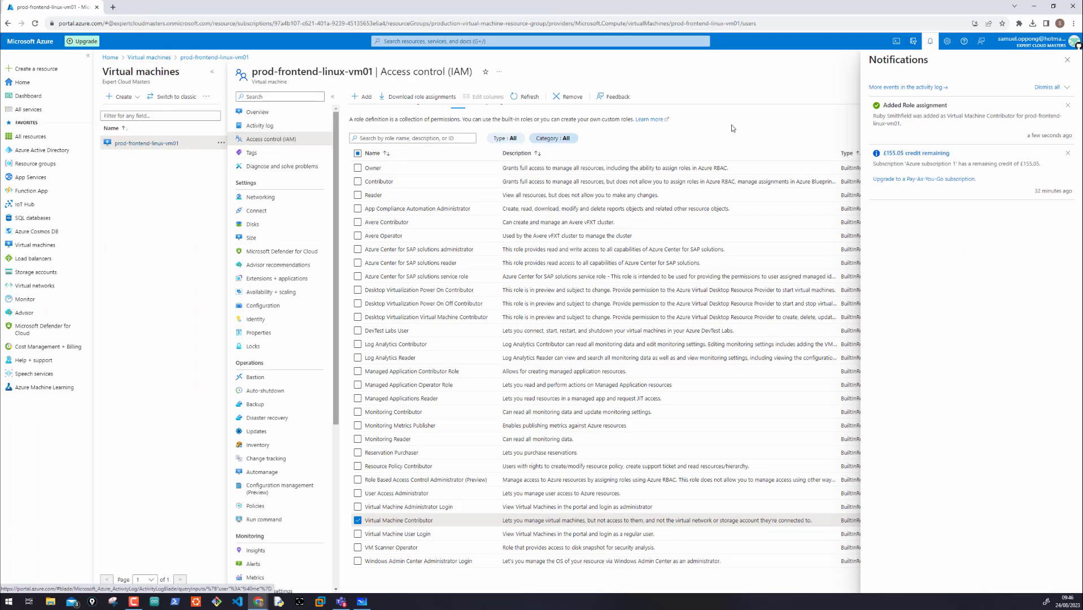
pyautogui.click(1067, 61)
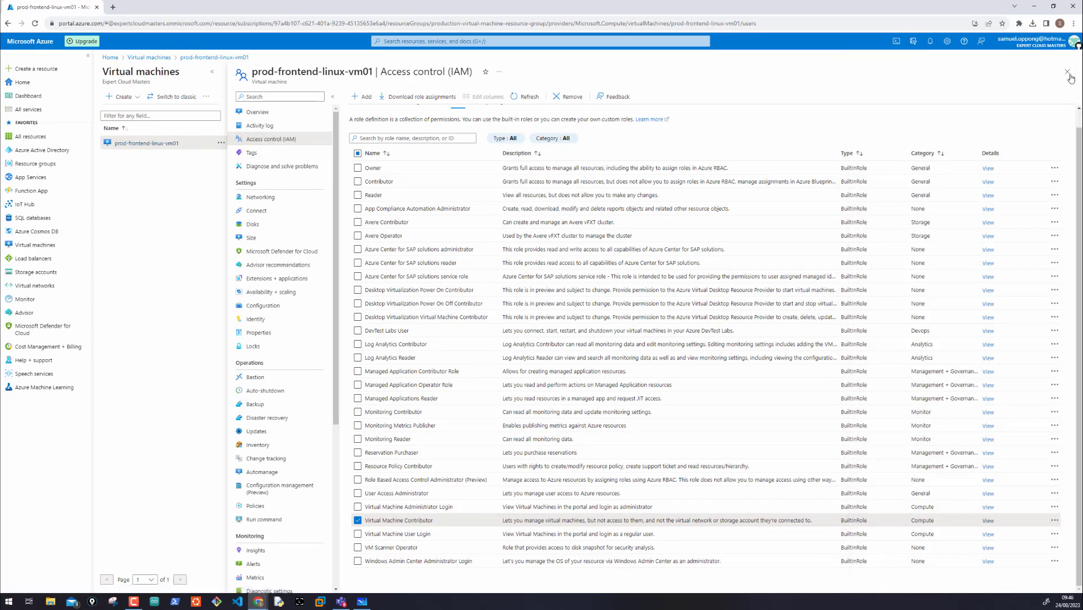
# Step: Reopen the prod-frontend-linux-vm01 virtual machine and display the role assignments in its access control
pyautogui.click(1067, 70)
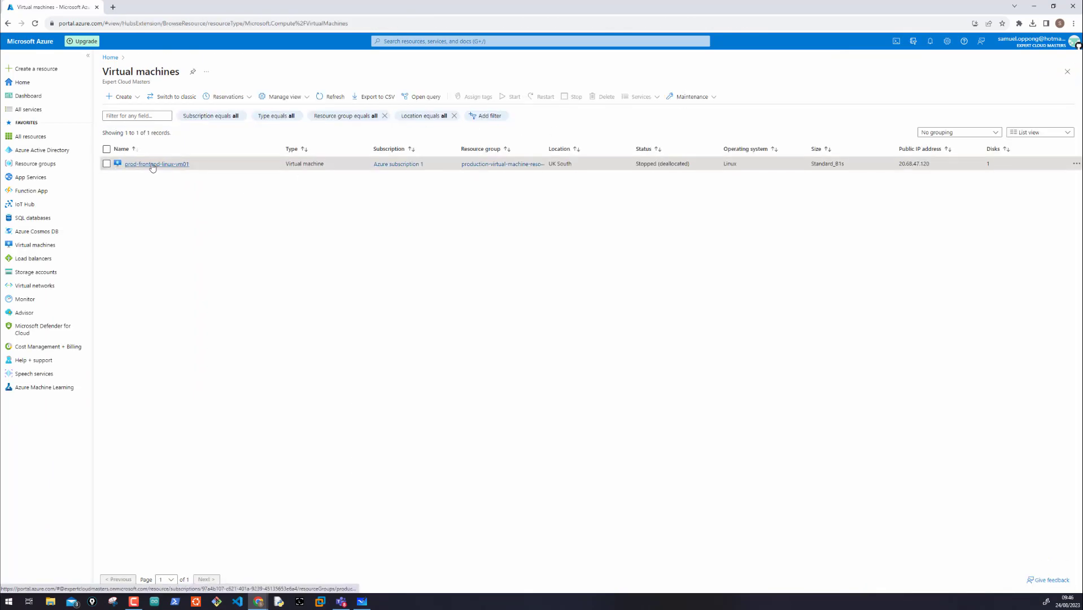
pyautogui.click(152, 164)
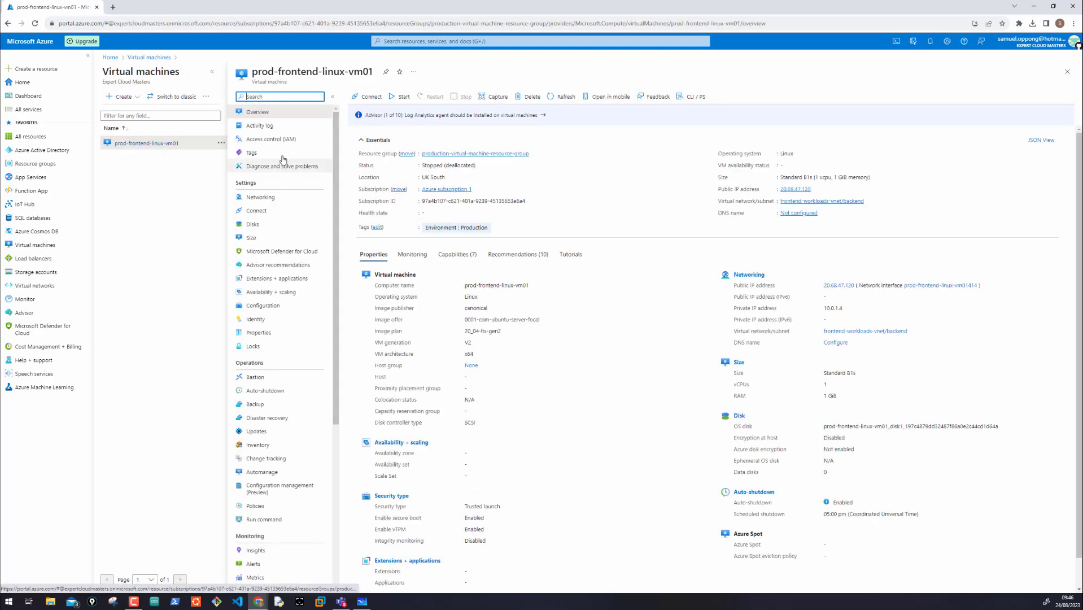
pyautogui.click(275, 139)
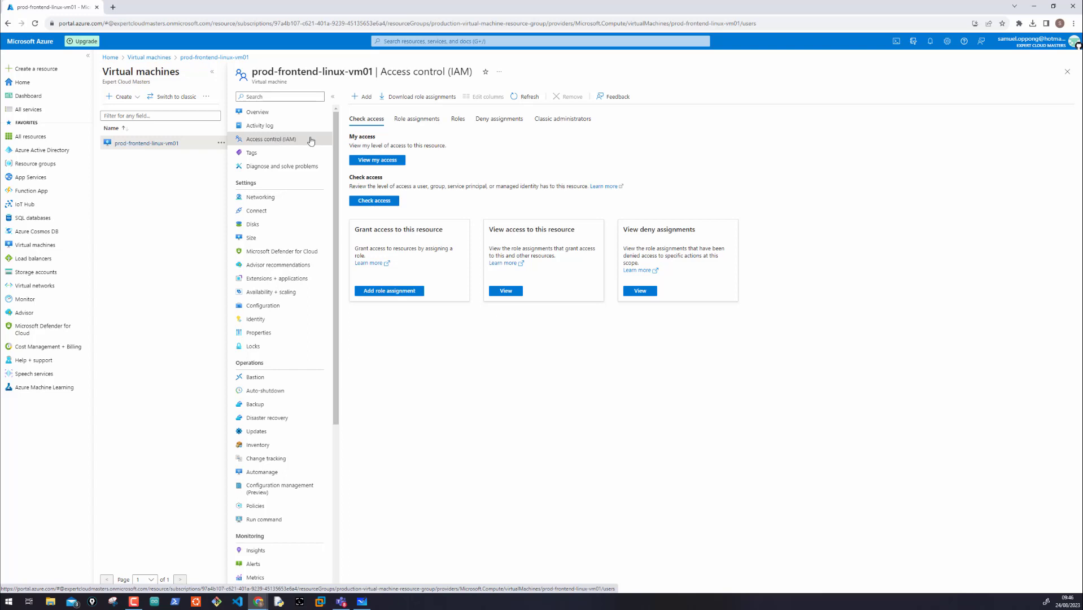
pyautogui.click(411, 119)
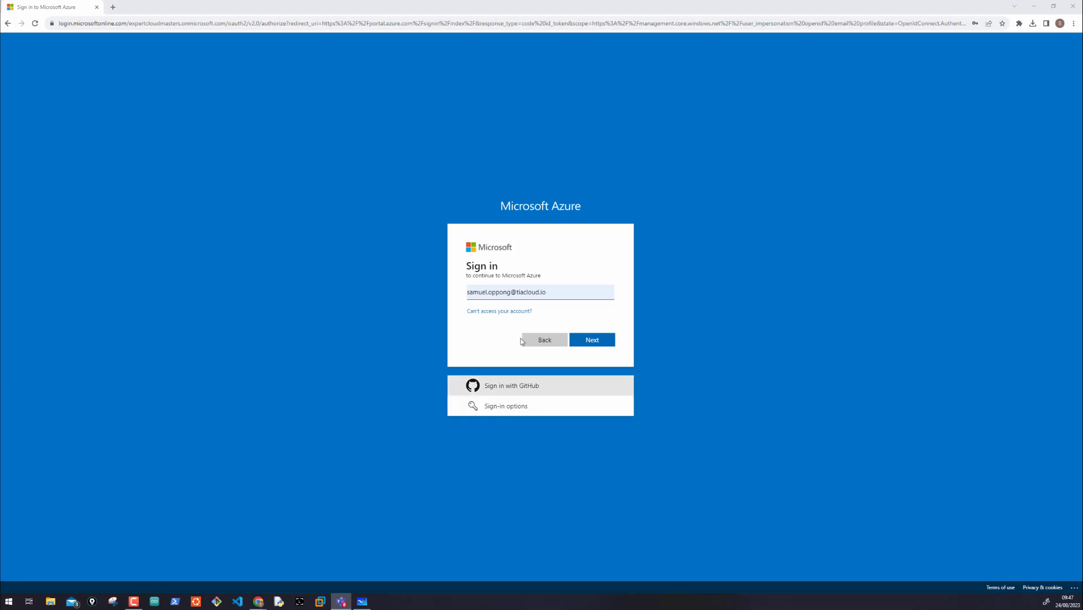
# Step: Sign in to Microsoft Azure with the newly assigned user's e-mail address and account password
pyautogui.moveTo(550, 293); pyautogui.dragTo(447, 300)
pyautogui.hotkey('ctrl', 'v')
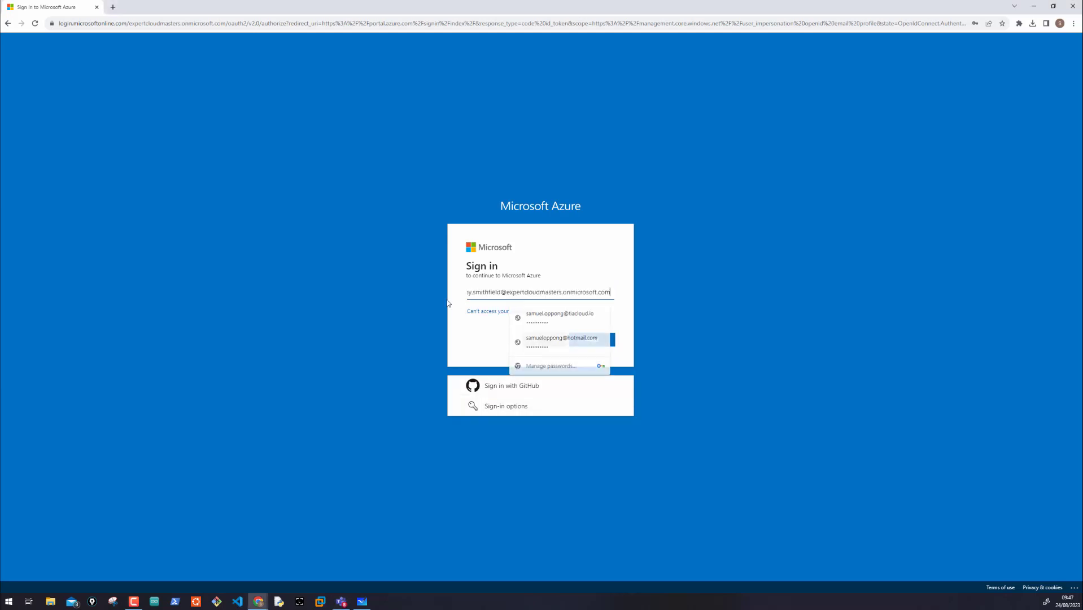
pyautogui.click(582, 339)
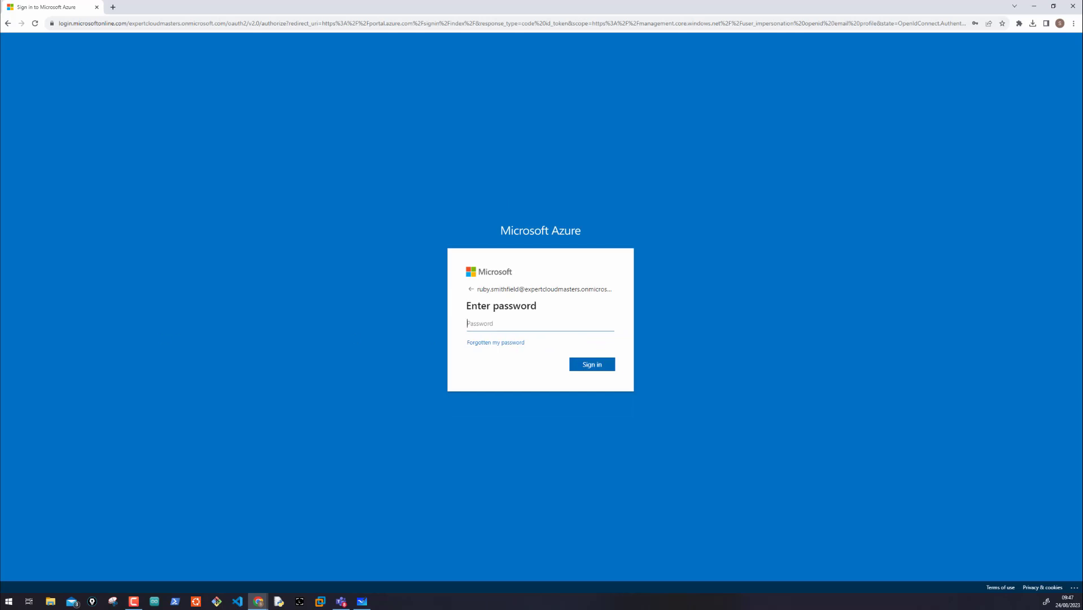
pyautogui.hotkey('alt', 'Tab')
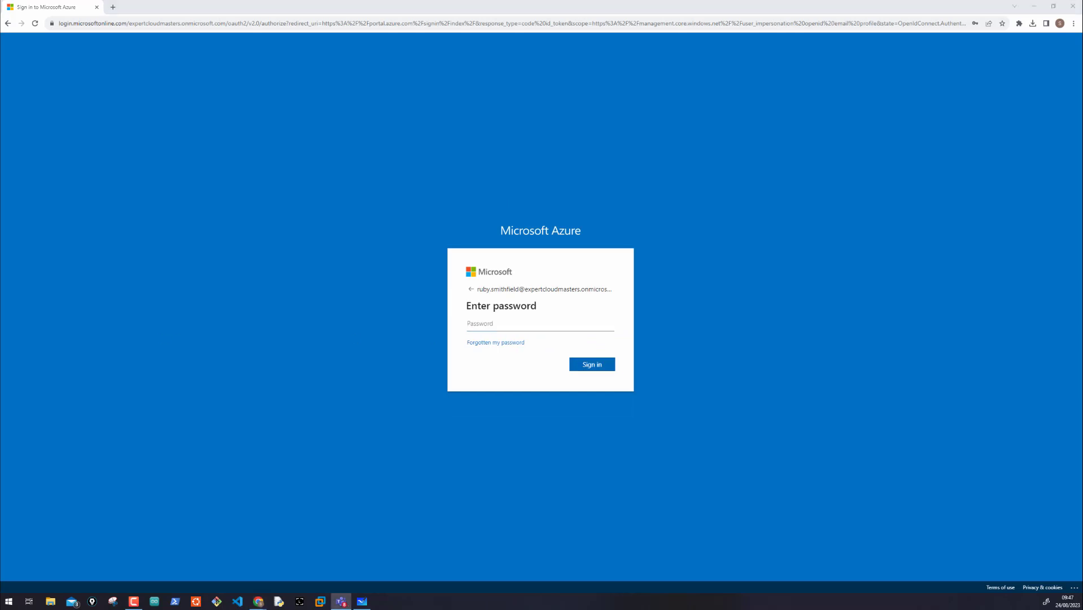
pyautogui.click(504, 322)
pyautogui.click(604, 362)
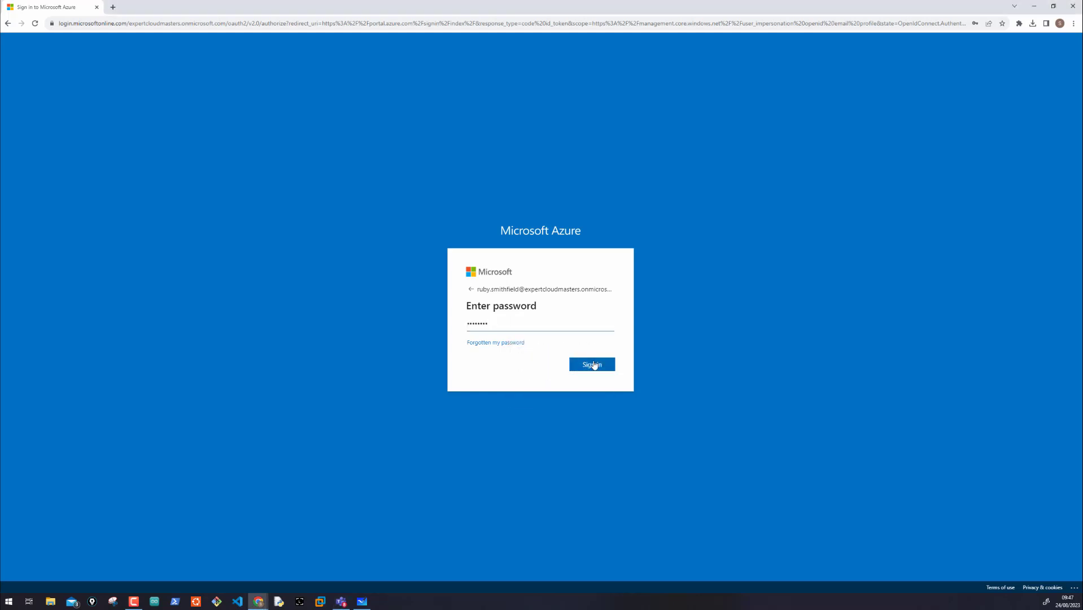
# Step: Submit the sign-in without saving the credentials and replace the account's current password with a new, confirmed password
pyautogui.click(593, 364)
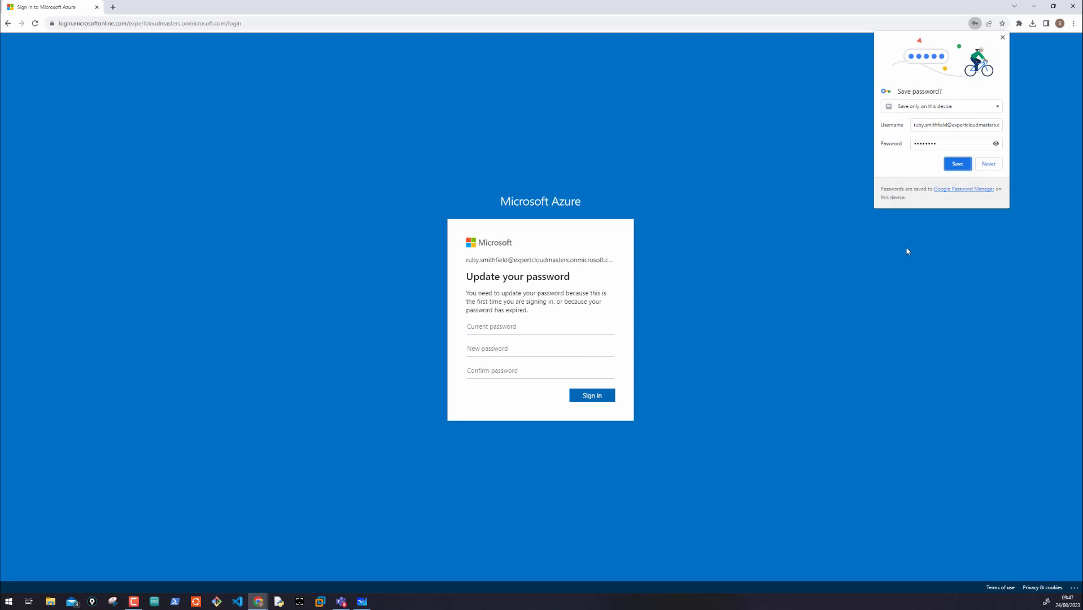
pyautogui.click(989, 163)
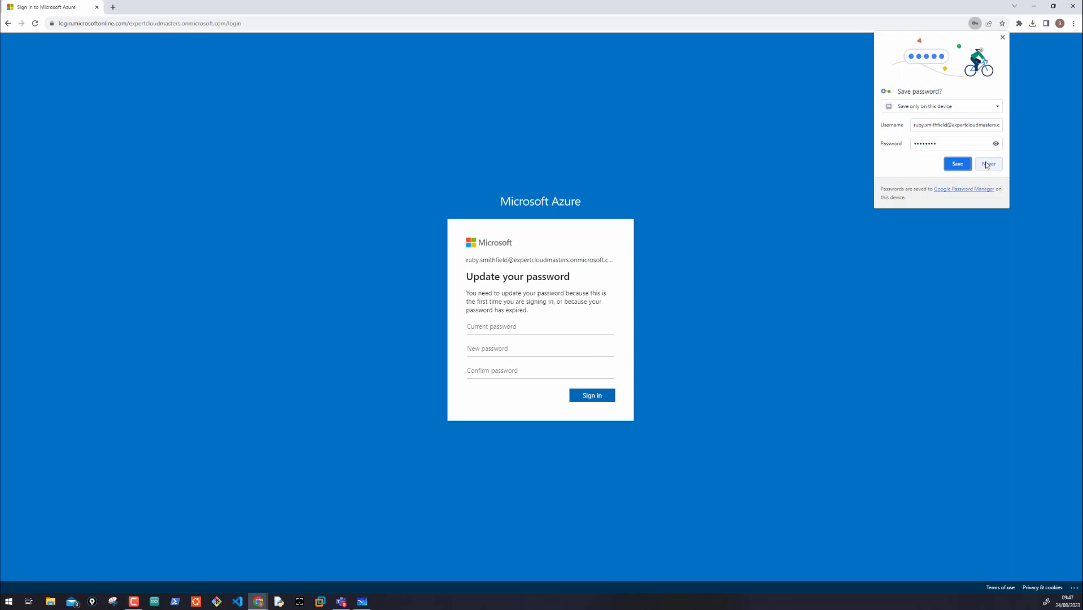
pyautogui.click(486, 328)
pyautogui.hotkey('ctrl', 'v')
pyautogui.click(477, 352)
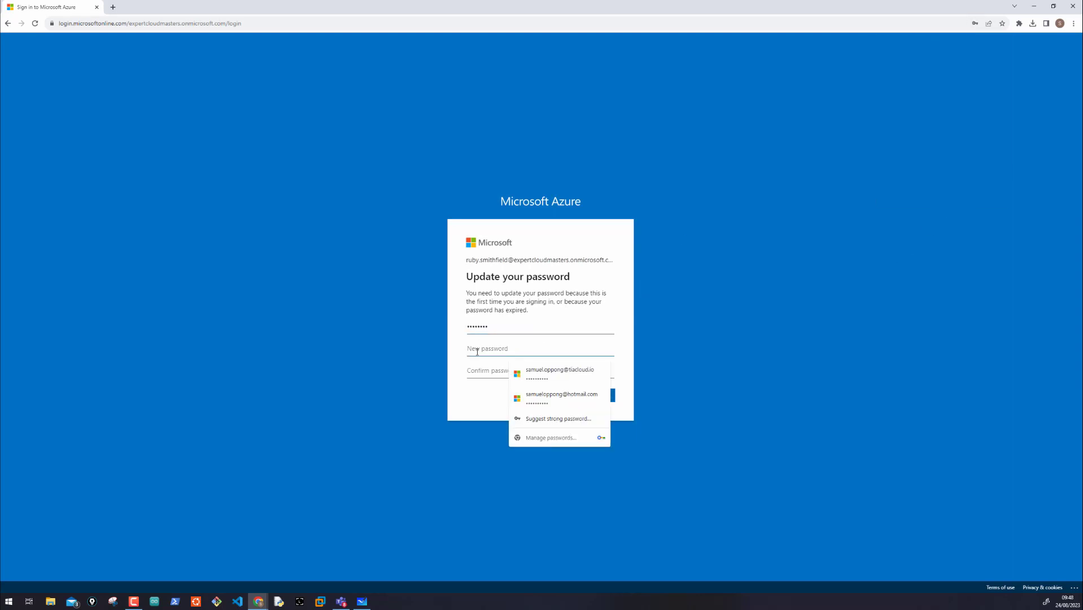
pyautogui.write('P!')
pyautogui.press('Tab')
pyautogui.write('P')
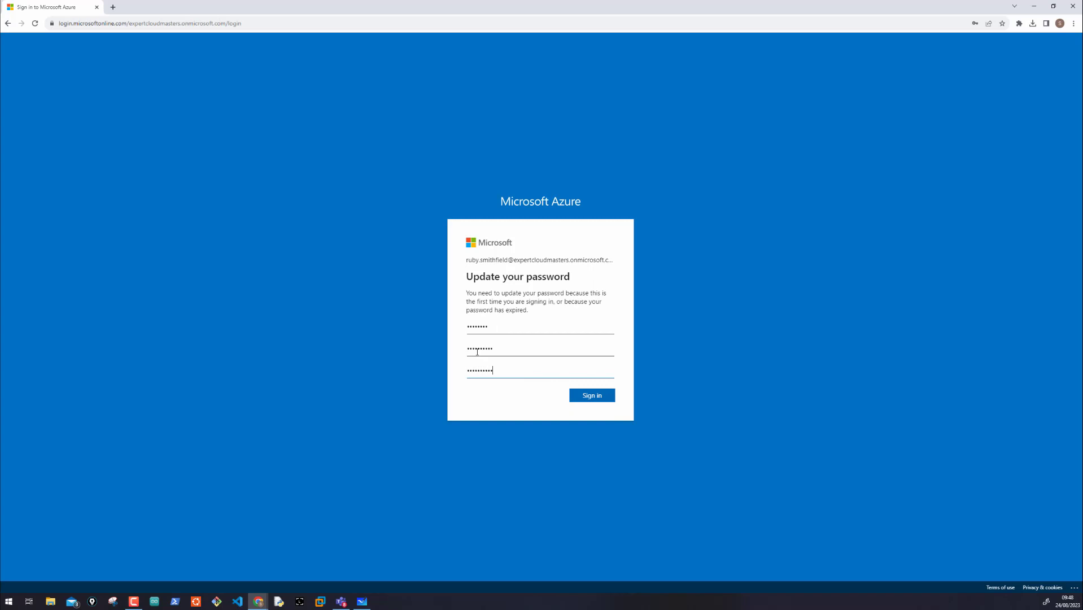
pyautogui.click(590, 397)
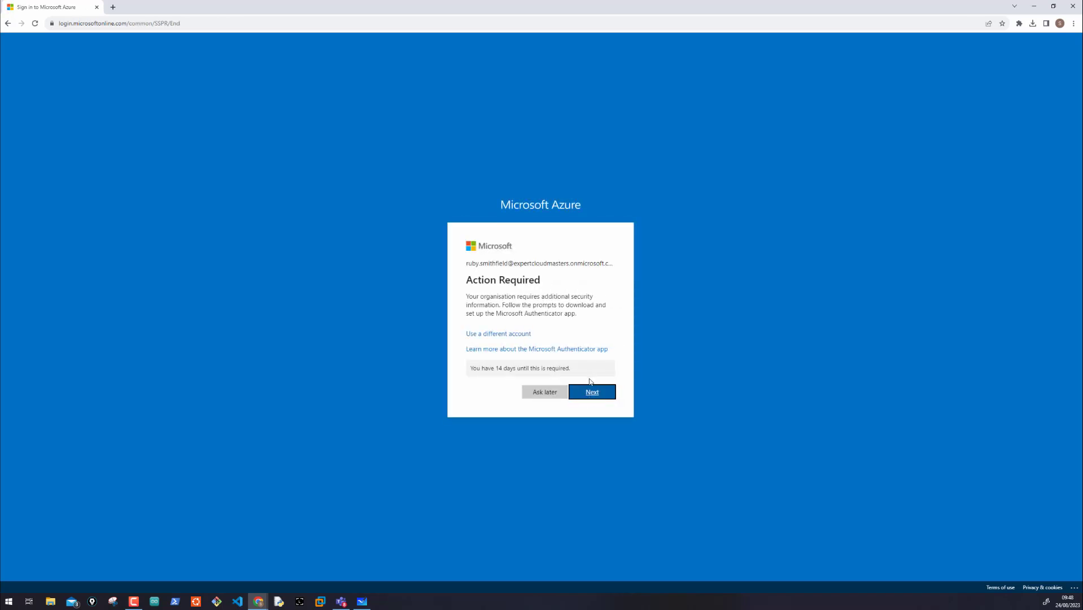
# Step: Postpone the Microsoft Authenticator setup and dismiss the welcome tour and the remaining-credit notification
pyautogui.click(552, 393)
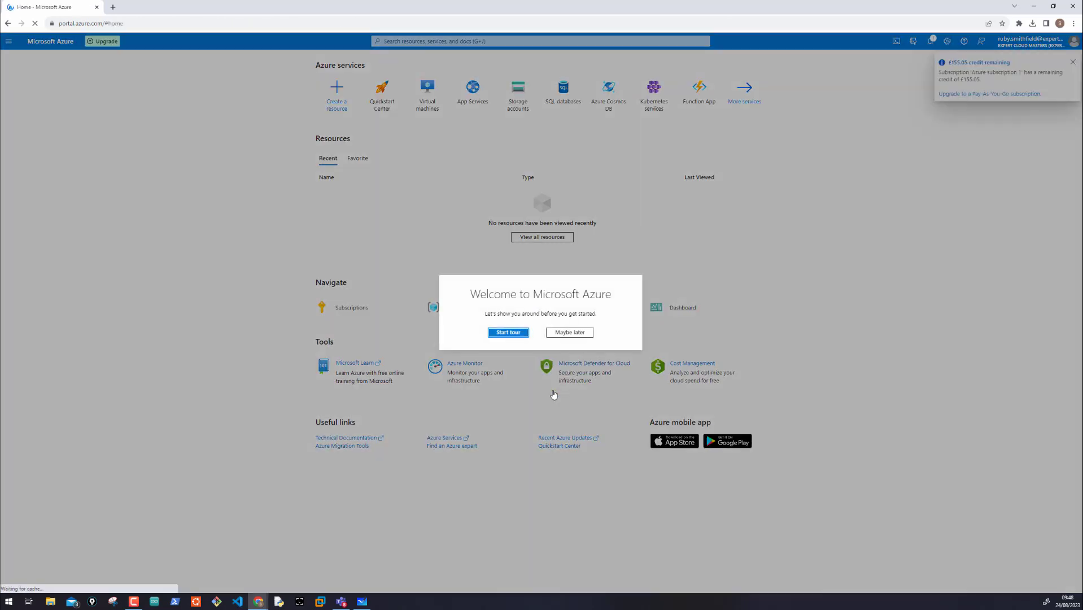
pyautogui.click(562, 337)
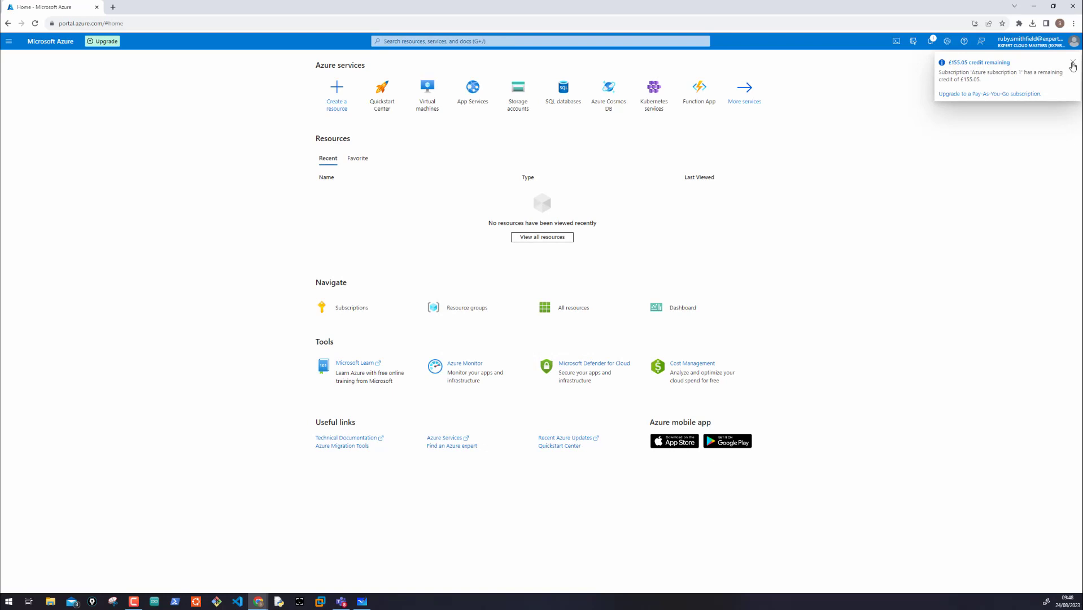
pyautogui.click(1071, 64)
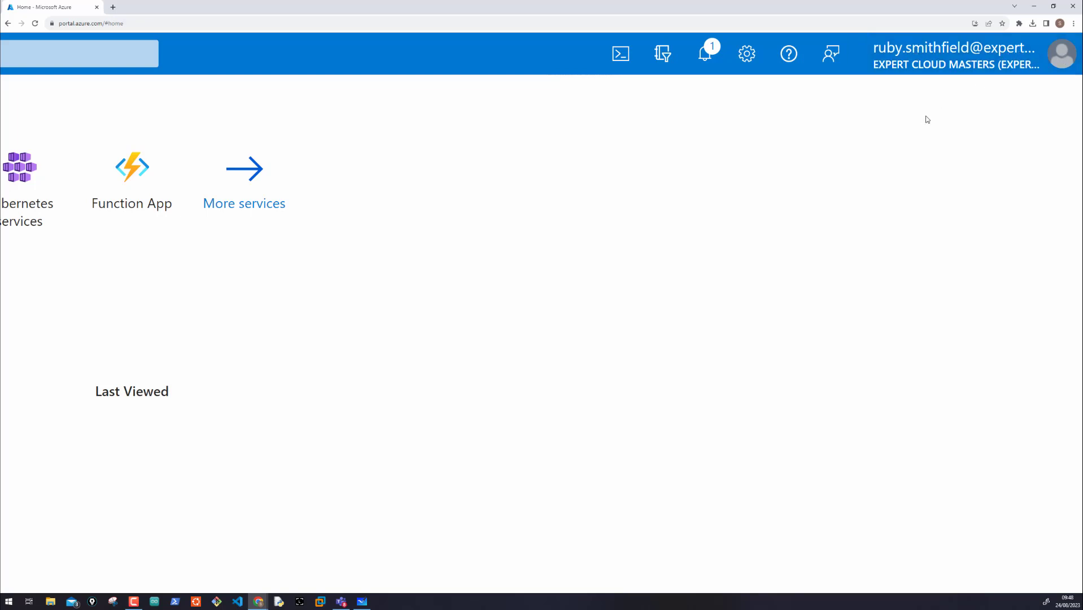
# Step: Check which resource groups this account can see and return to the portal home page
pyautogui.scroll(-5, 711, 136)
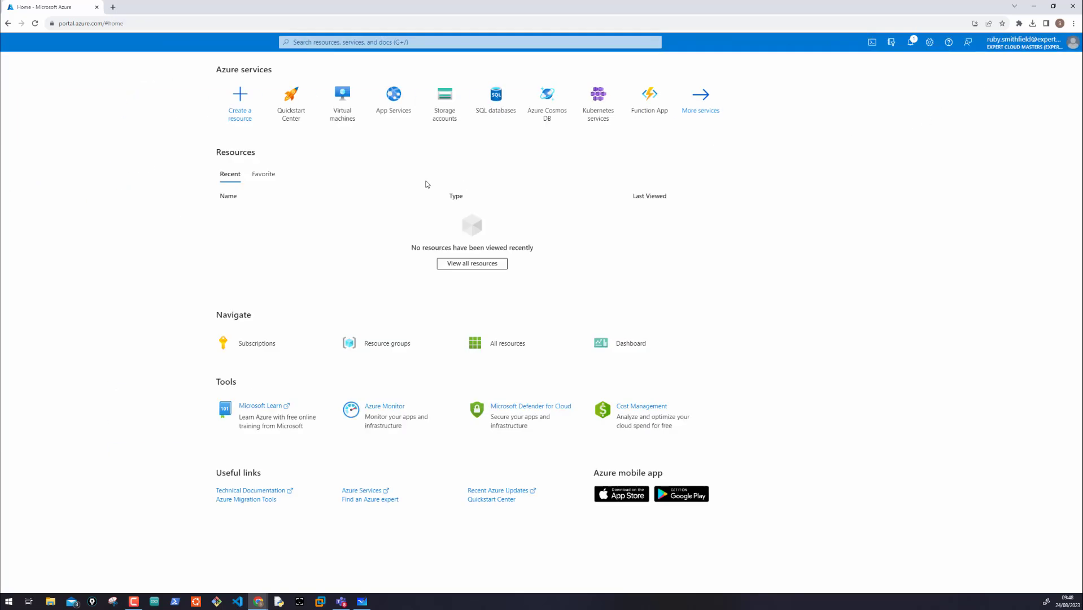
pyautogui.hscroll(-3, 334, 188)
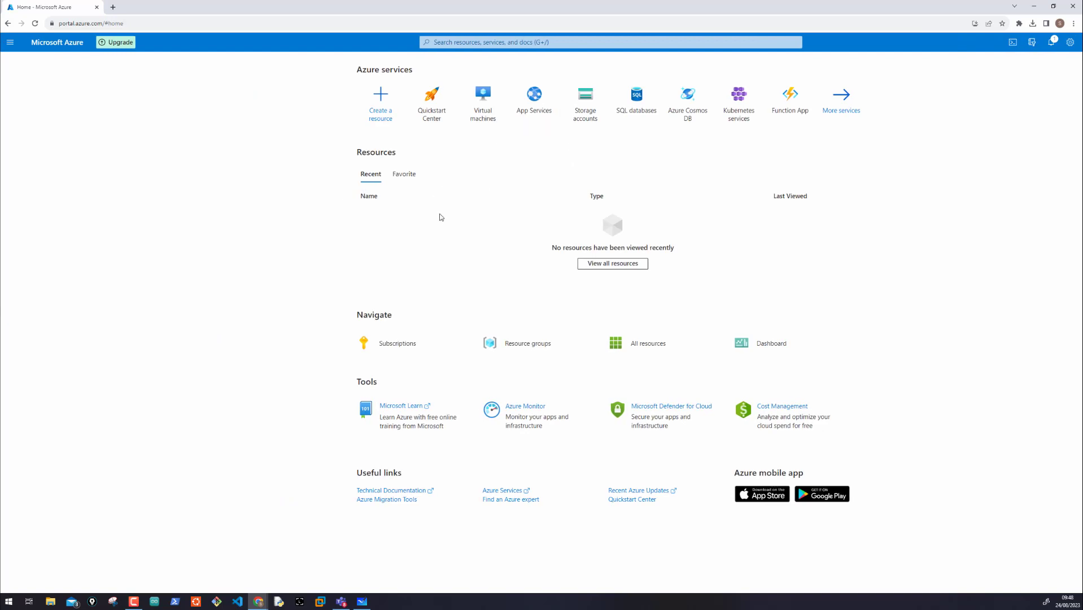
pyautogui.click(500, 343)
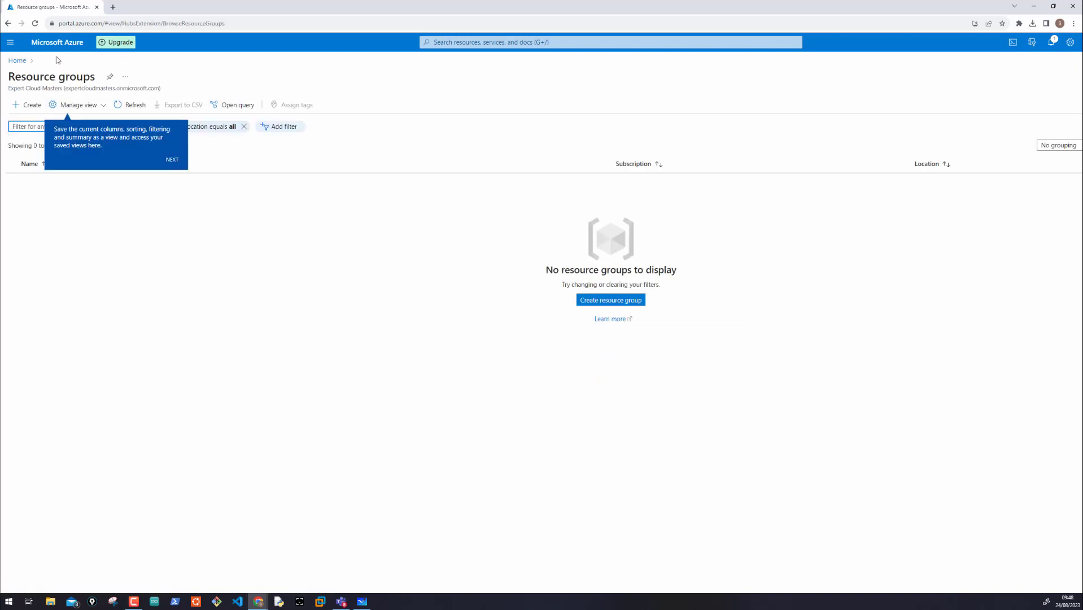
pyautogui.click(16, 61)
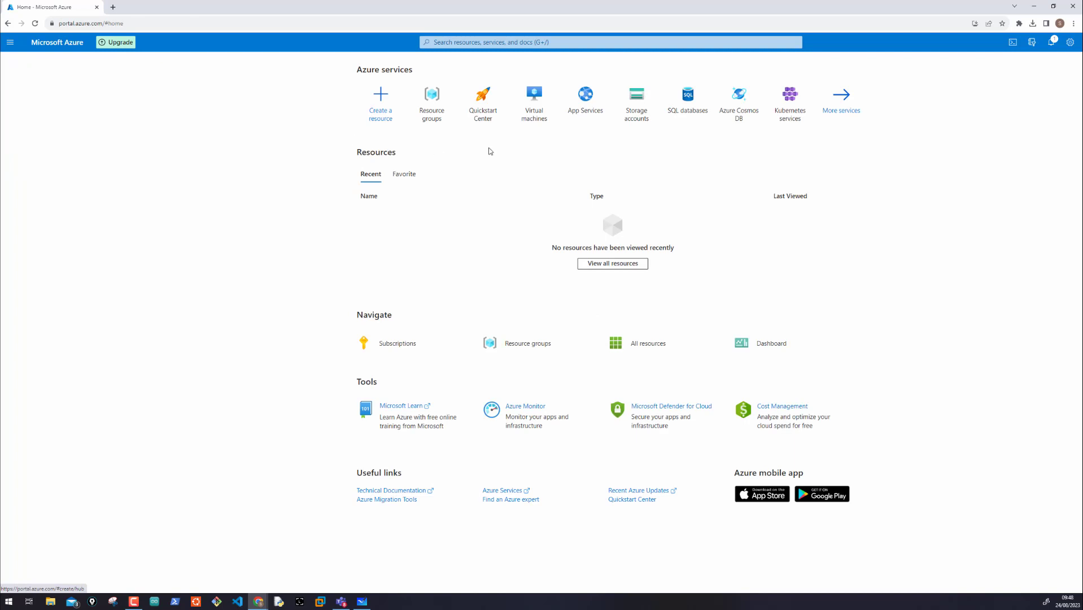
# Step: List the virtual machines available to this account and examine the entry
pyautogui.click(536, 99)
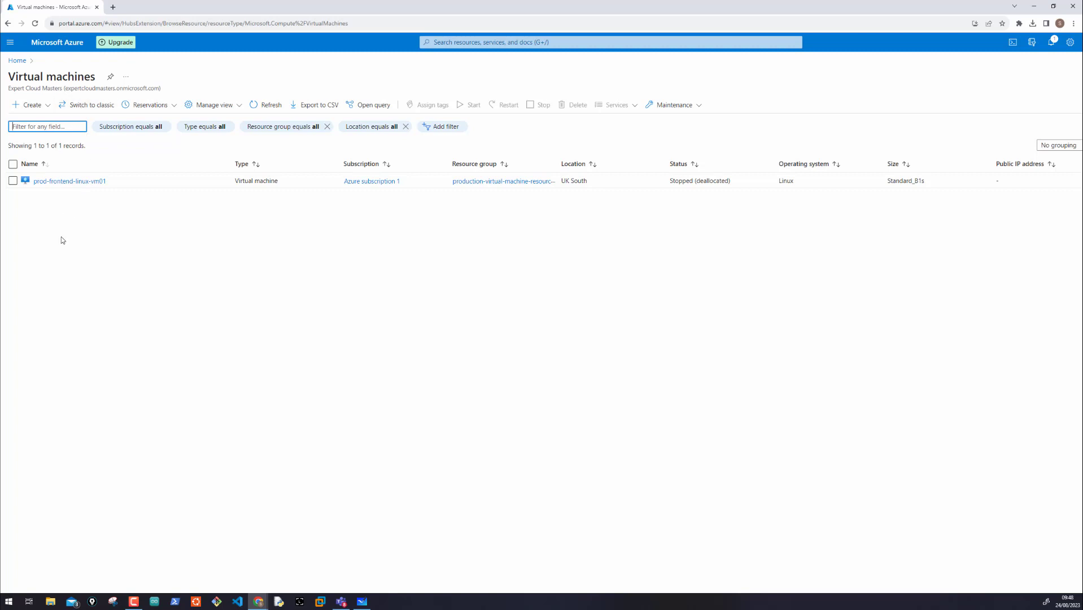
pyautogui.scroll(5, 51, 206)
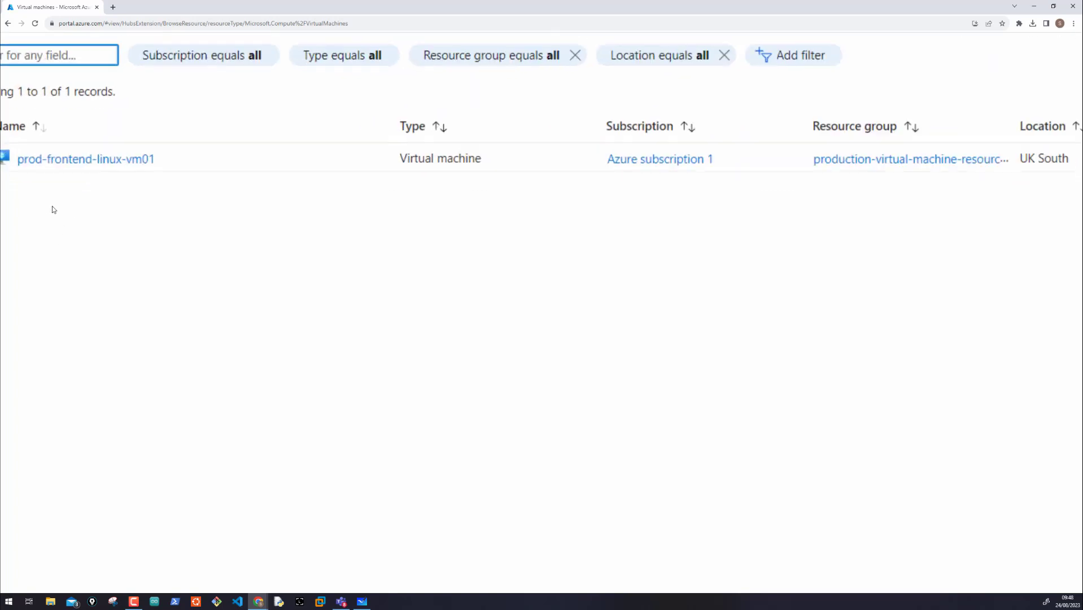
pyautogui.scroll(-5, 52, 208)
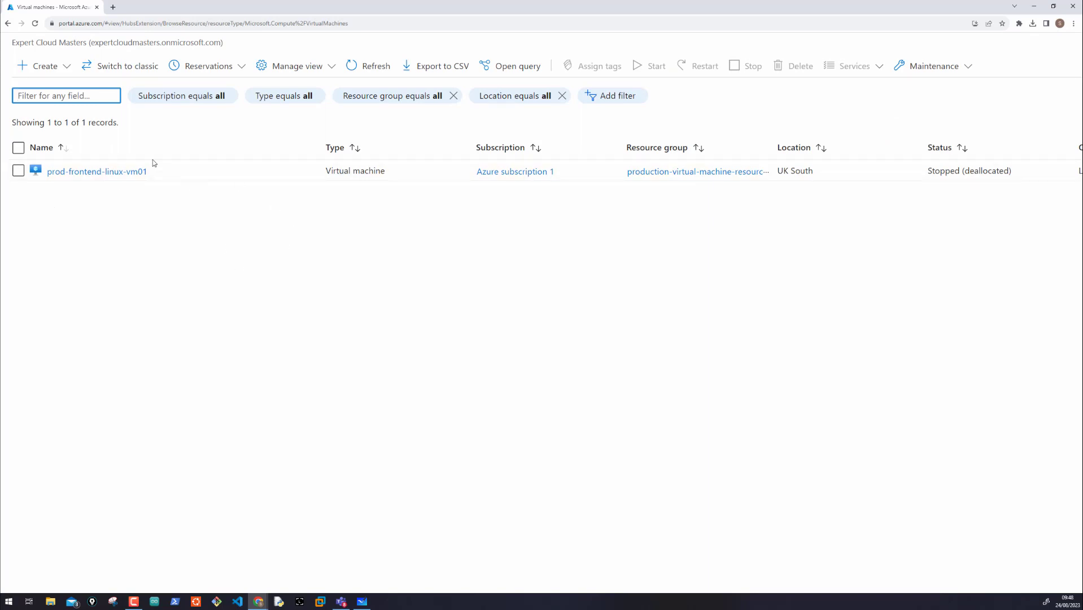
# Step: Open access control for prod-frontend-linux-vm01 and view the account's own role assignments, widening the Role column
pyautogui.click(129, 171)
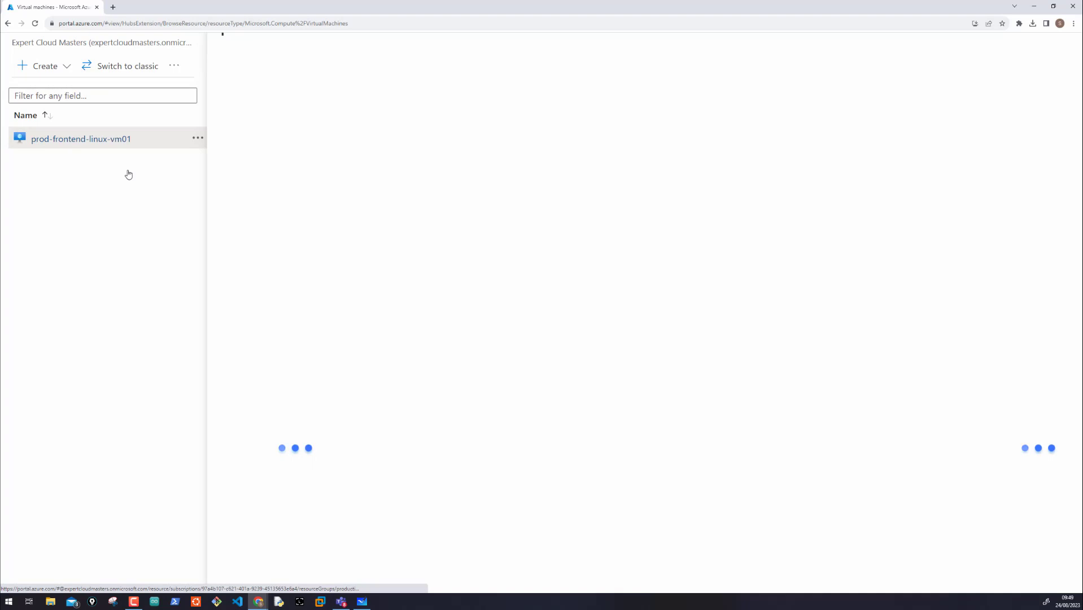
pyautogui.click(298, 132)
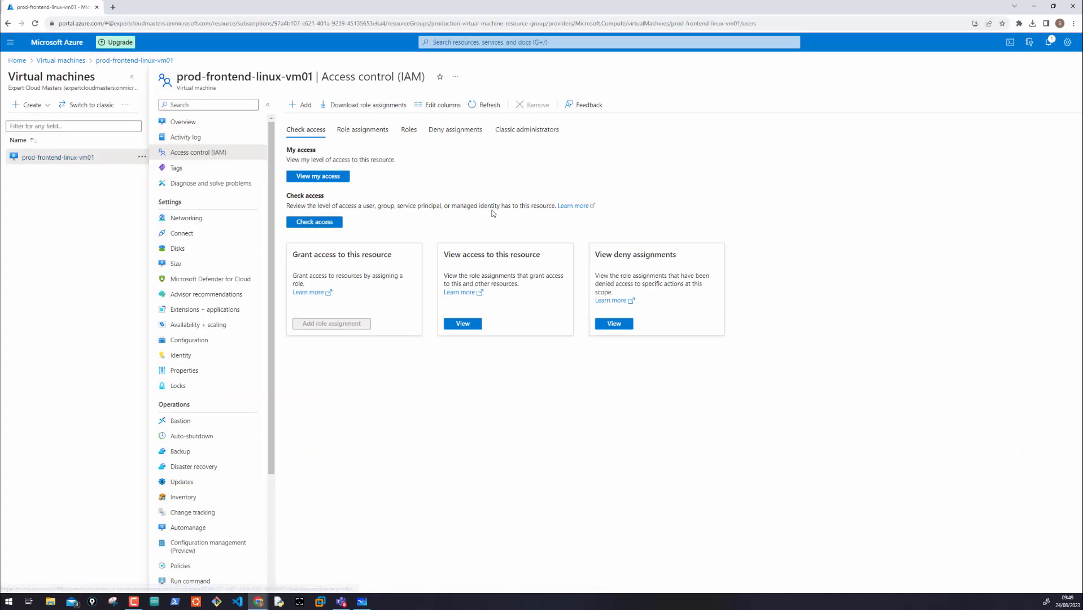
pyautogui.click(328, 177)
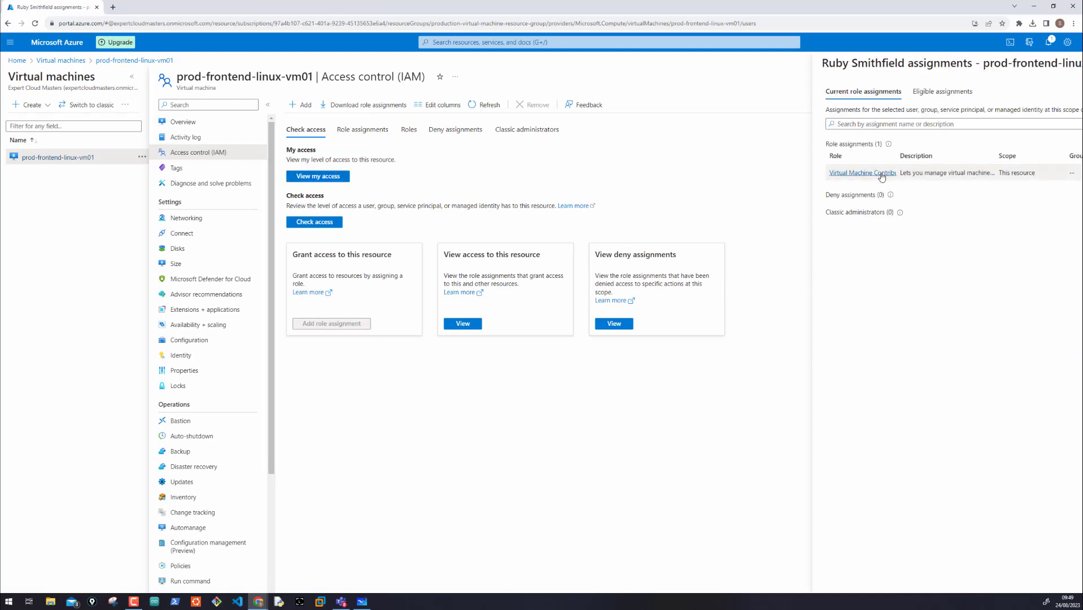
pyautogui.moveTo(898, 153); pyautogui.dragTo(940, 156)
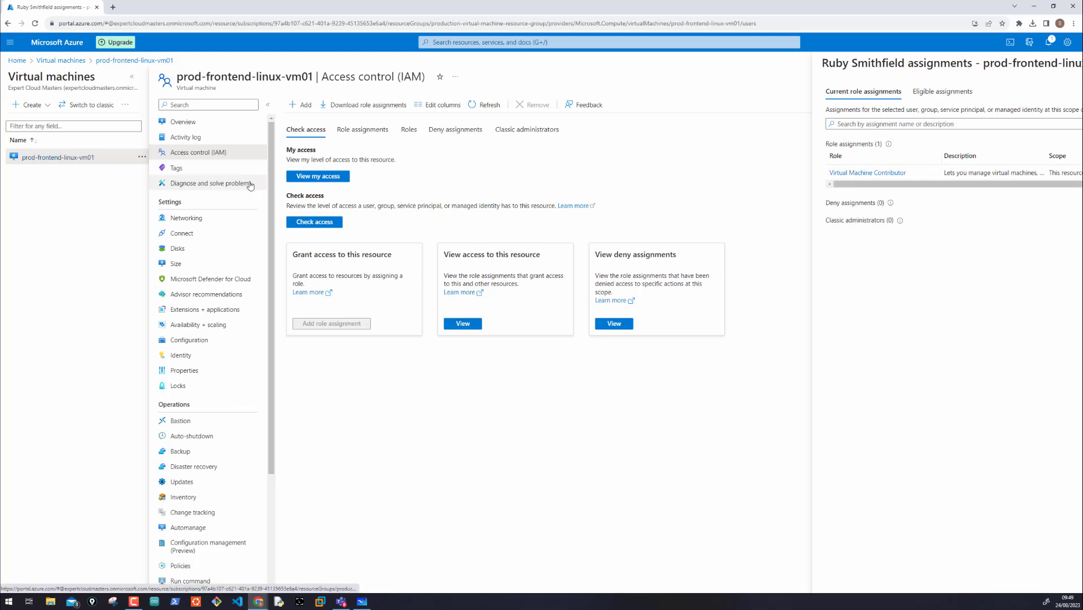
# Step: Start the prod-frontend-linux-vm01 virtual machine from its overview
pyautogui.click(178, 123)
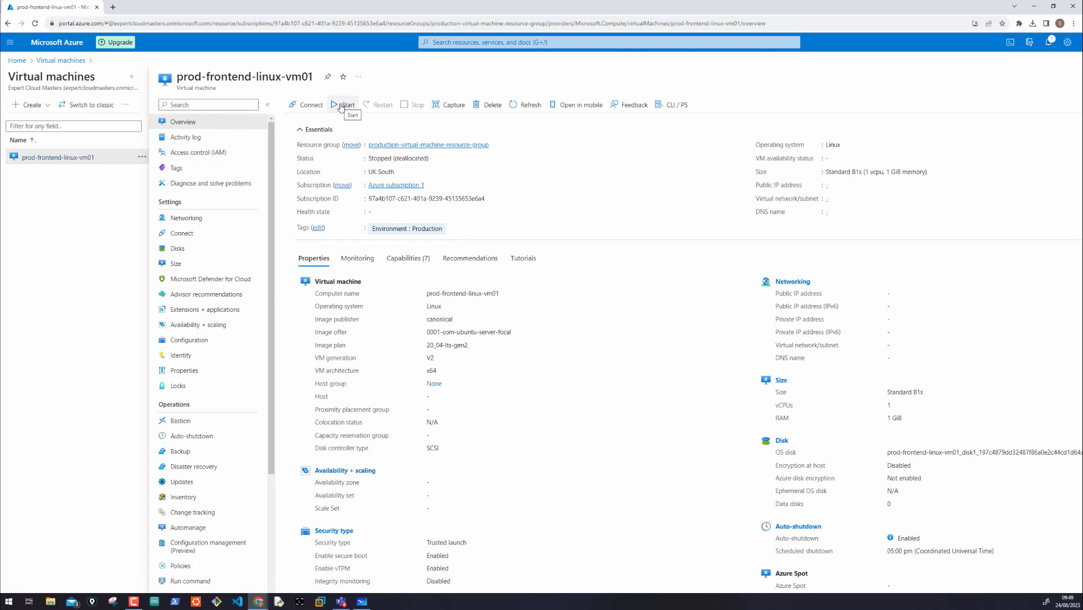
pyautogui.click(341, 106)
# Step: Check the options for adding a role assignment in the virtual machine's access control and return to its overview
pyautogui.click(192, 156)
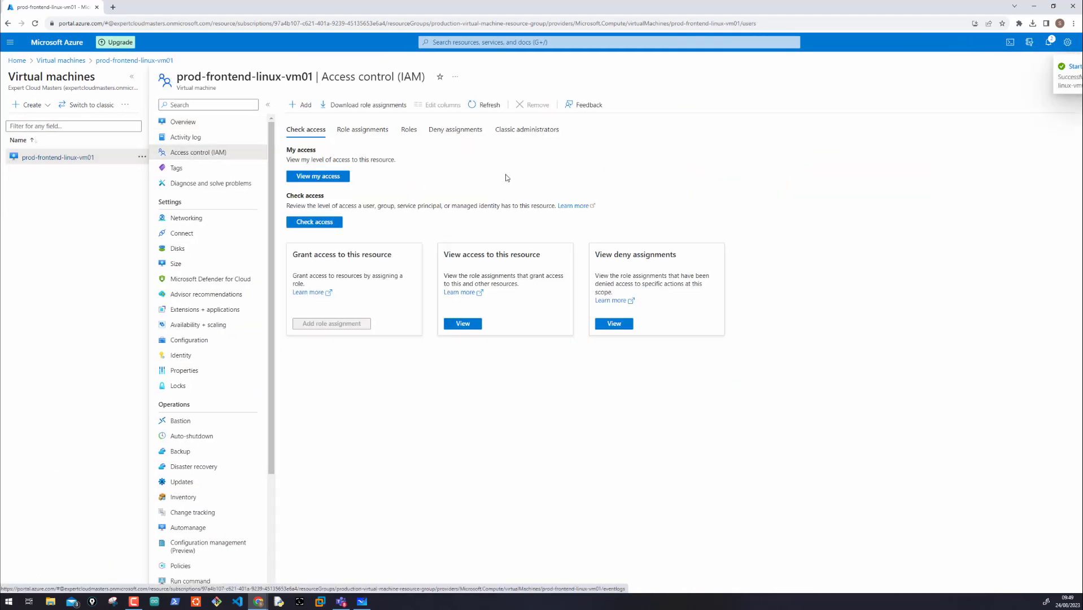
pyautogui.click(302, 106)
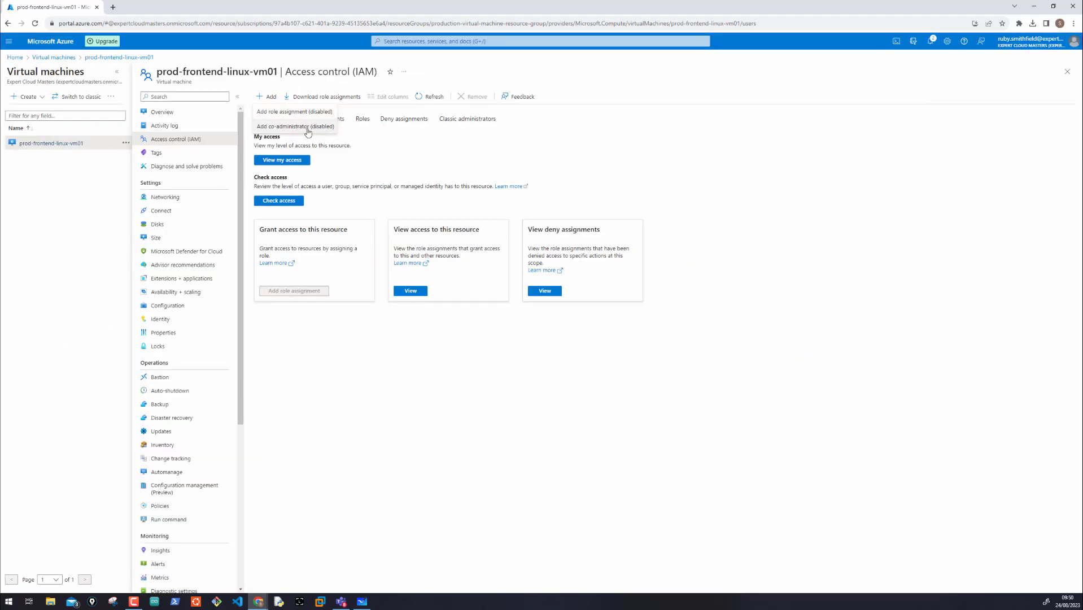
pyautogui.click(606, 351)
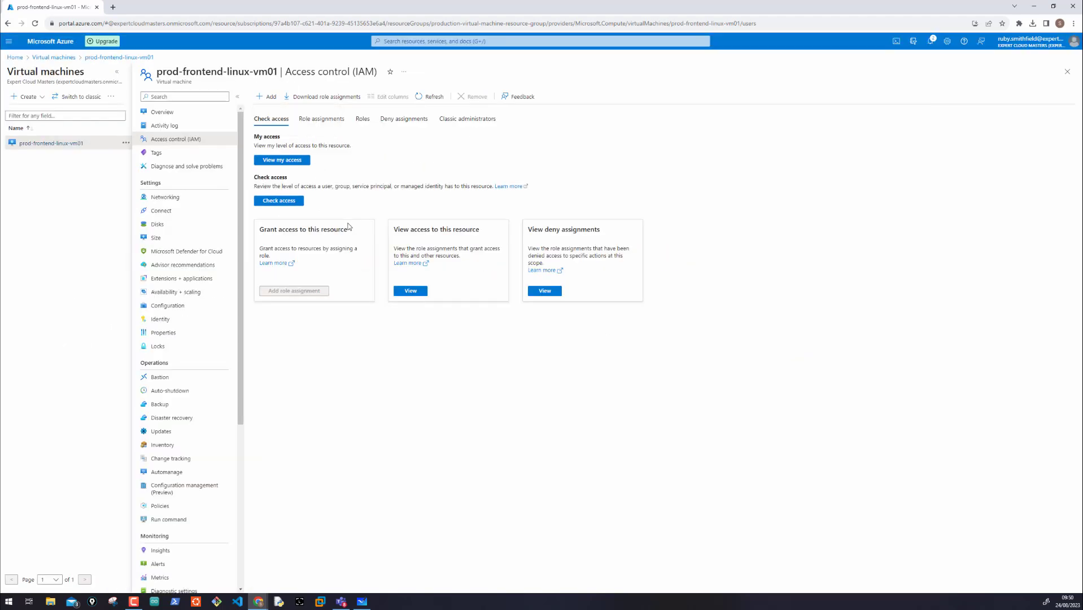
pyautogui.click(169, 112)
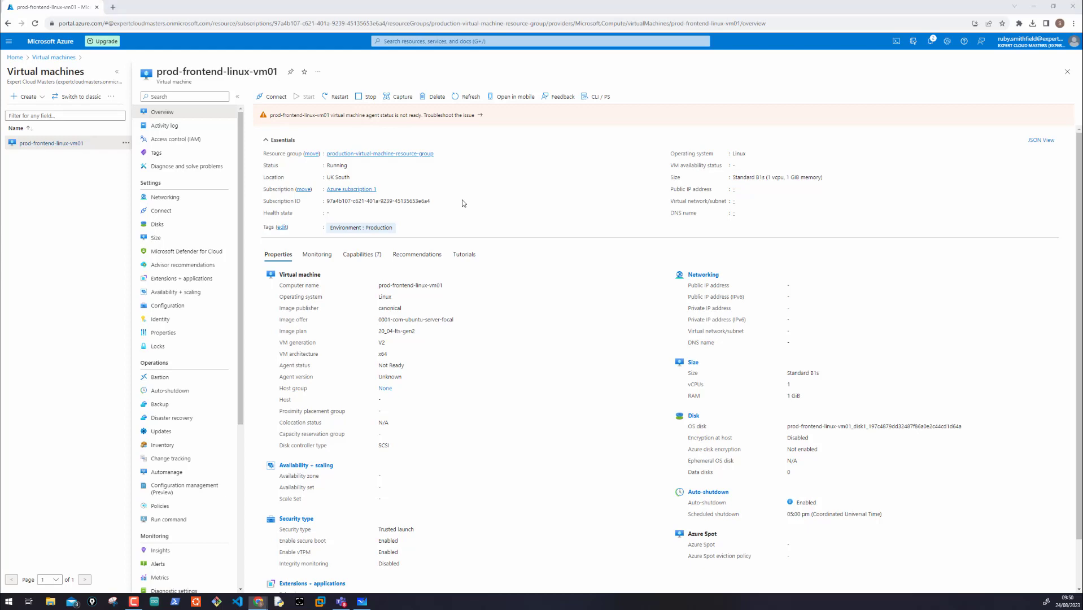
# Step: Switch to the Role Based Access Control drawing in Microsoft Whiteboard and write "VMC" in pink beneath the circled check mark
pyautogui.hotkey('alt', 'Tab')
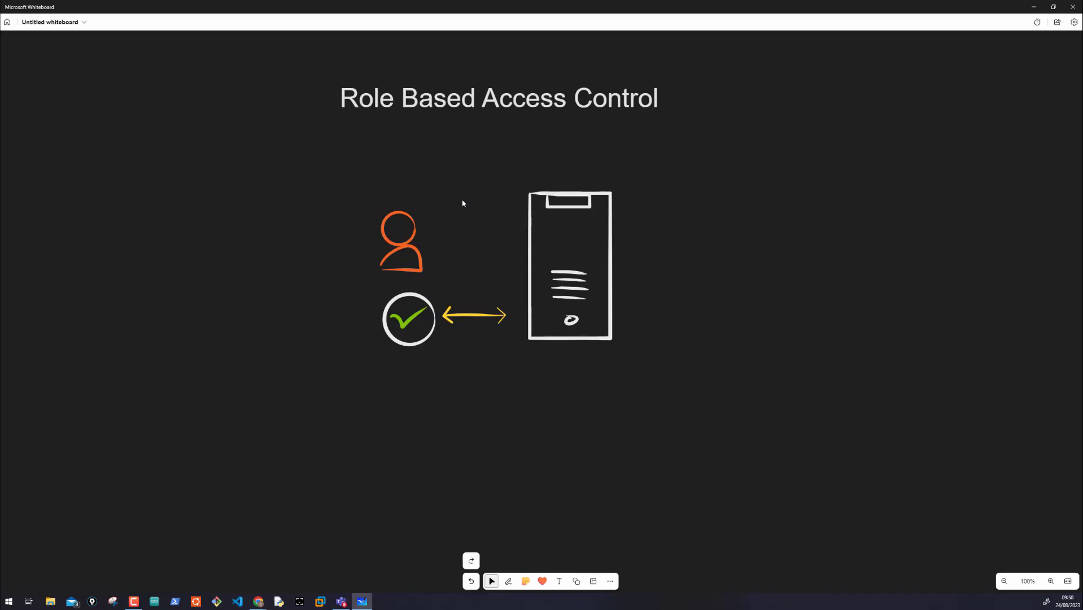
pyautogui.scroll(3, 462, 200)
pyautogui.moveTo(462, 201); pyautogui.dragTo(470, 288)
pyautogui.scroll(-3, 470, 289)
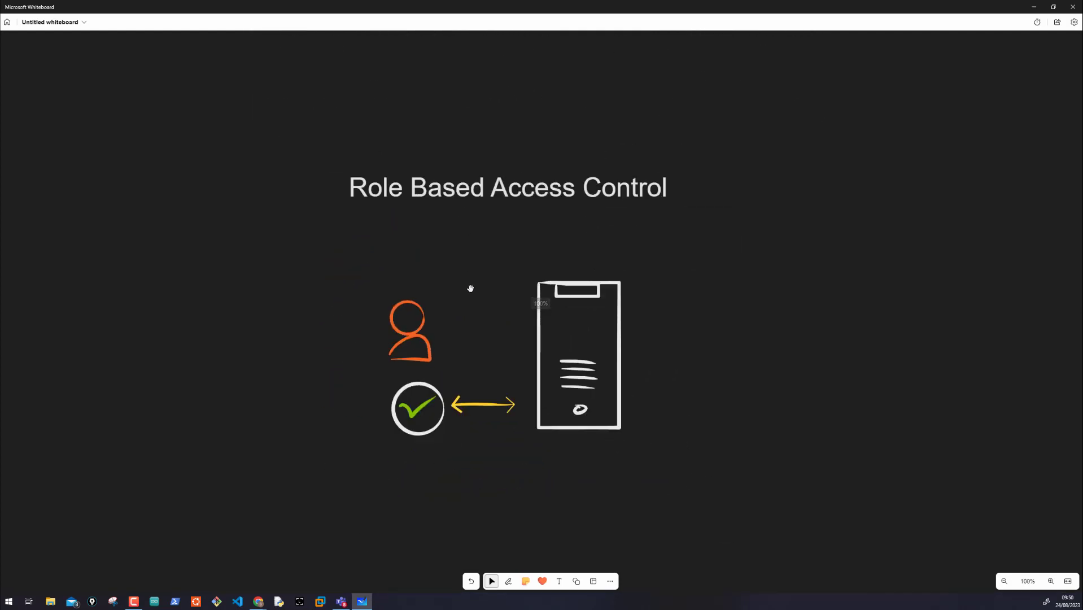
pyautogui.scroll(2, 470, 288)
pyautogui.scroll(1, 470, 288)
pyautogui.moveTo(472, 286); pyautogui.dragTo(458, 261)
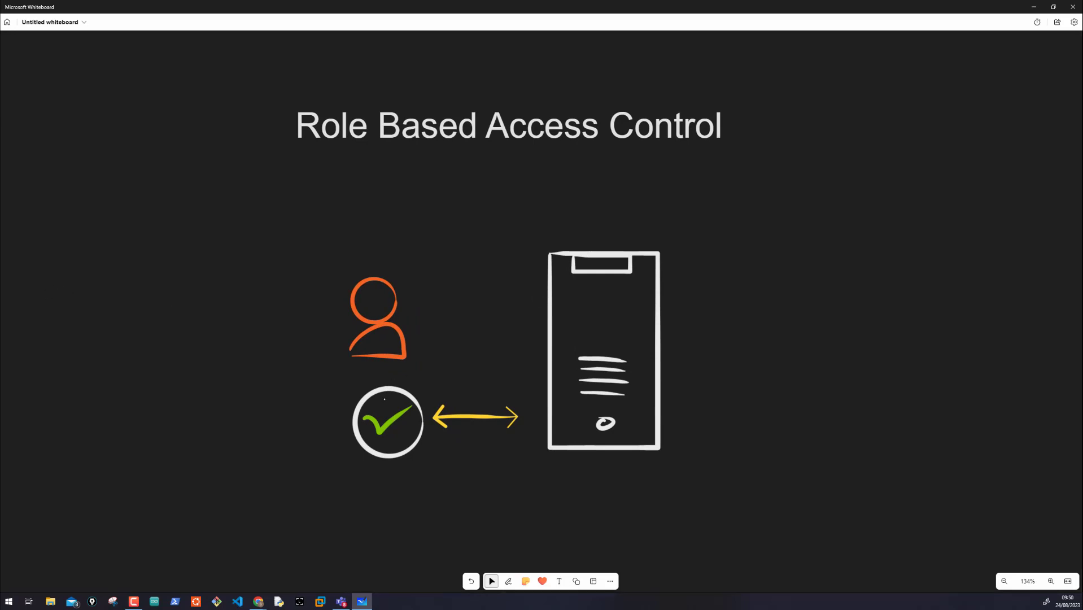
pyautogui.moveTo(384, 466); pyautogui.dragTo(445, 481)
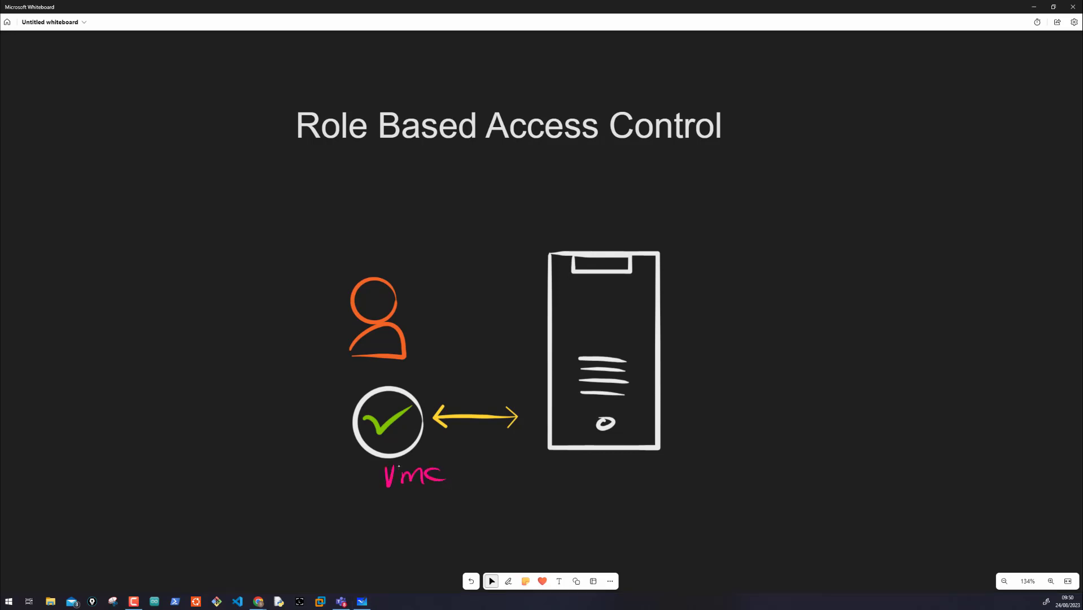
# Step: Draw a pink arrowhead beside "VMC" and a curved pink arrow from it to the server
pyautogui.moveTo(347, 456); pyautogui.dragTo(355, 484)
pyautogui.moveTo(453, 463); pyautogui.dragTo(531, 435)
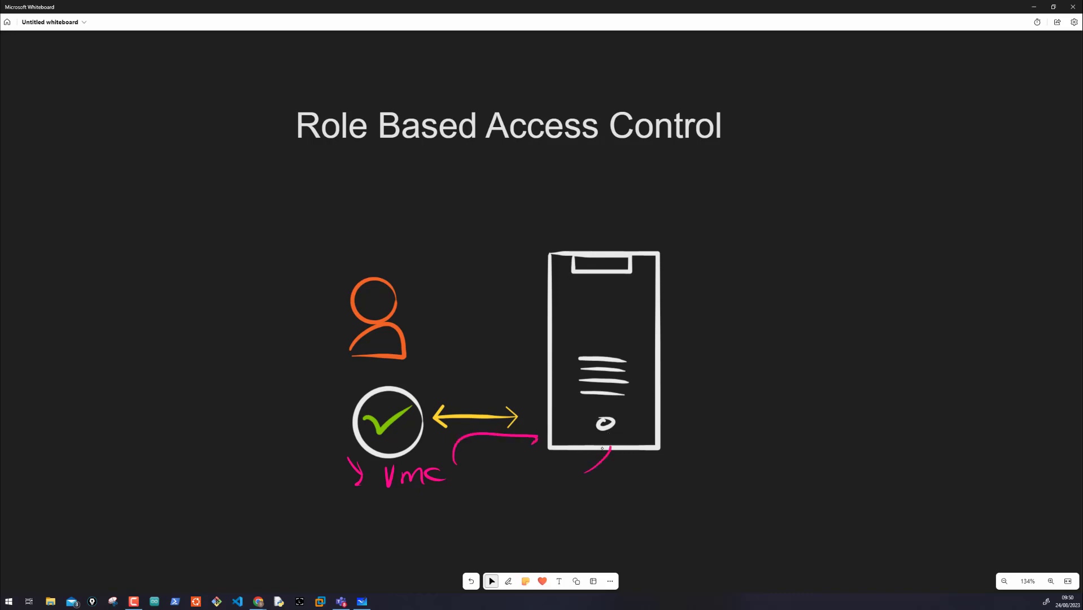